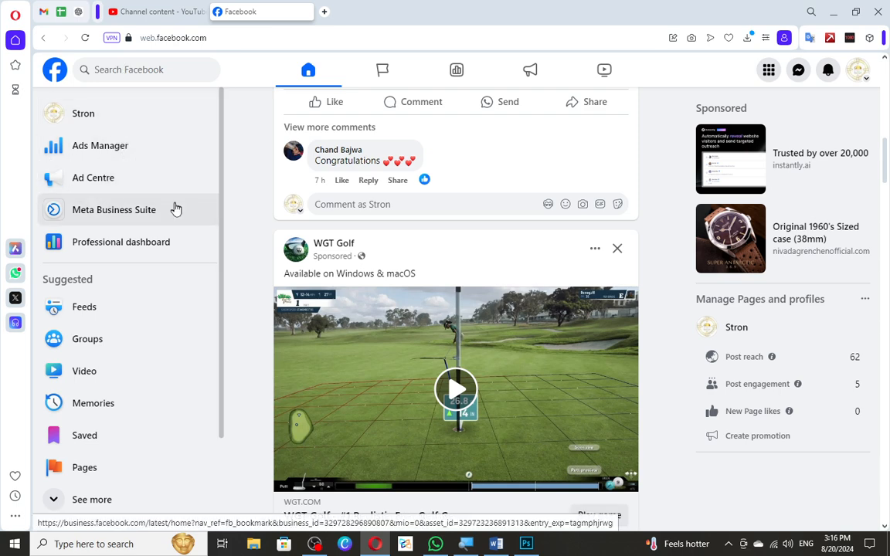
Open the Stron Page's settings and go to its reaction preferences.
{"action": "left_click", "coordinate": [81, 114]}
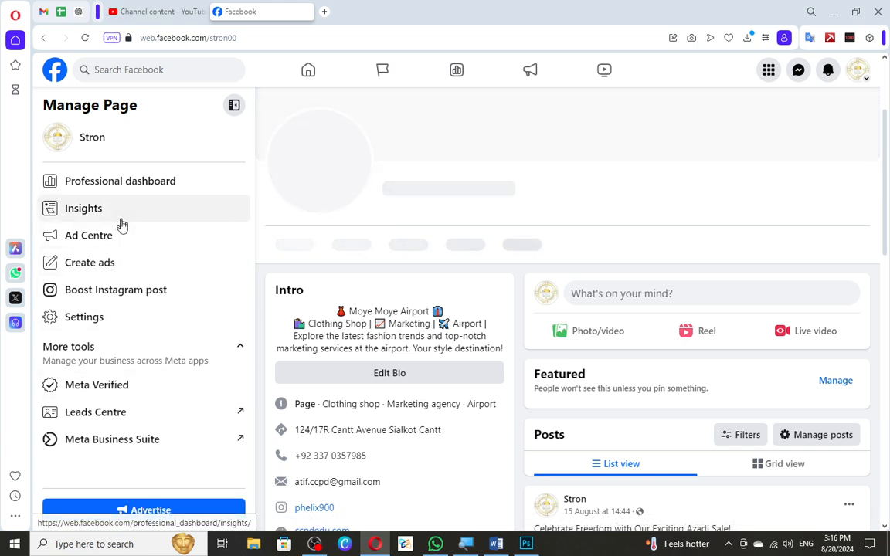
{"action": "left_click", "coordinate": [160, 321]}
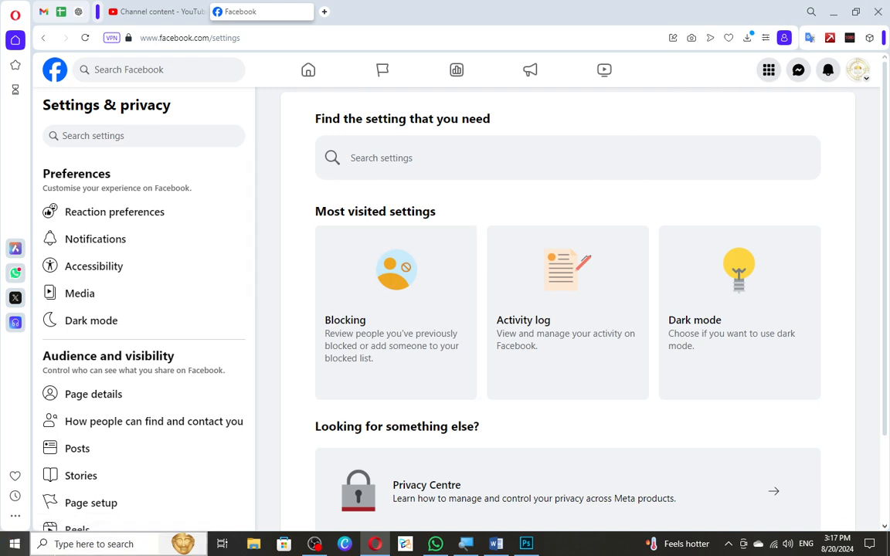
{"action": "left_click", "coordinate": [175, 213]}
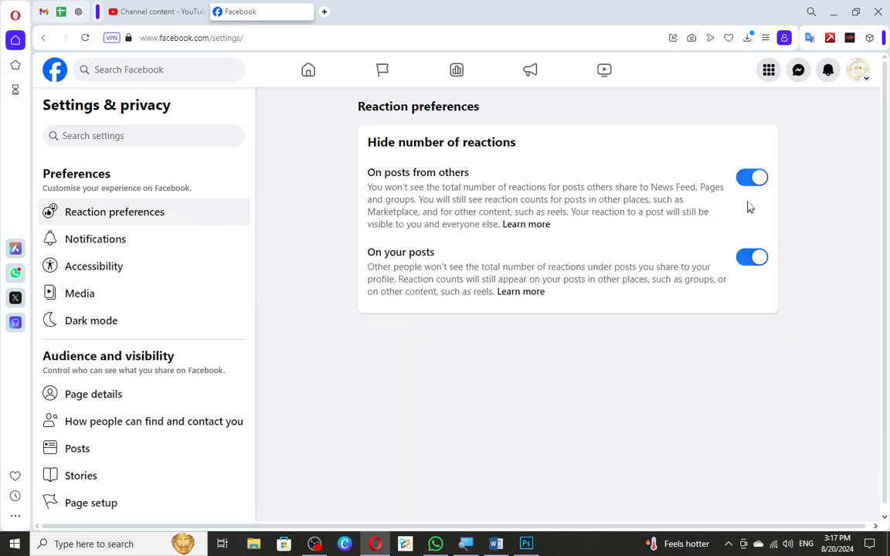
Switch hiding the number of reactions off and back on for both posts from others and your posts.
{"action": "left_click", "coordinate": [751, 179]}
{"action": "left_click", "coordinate": [750, 259]}
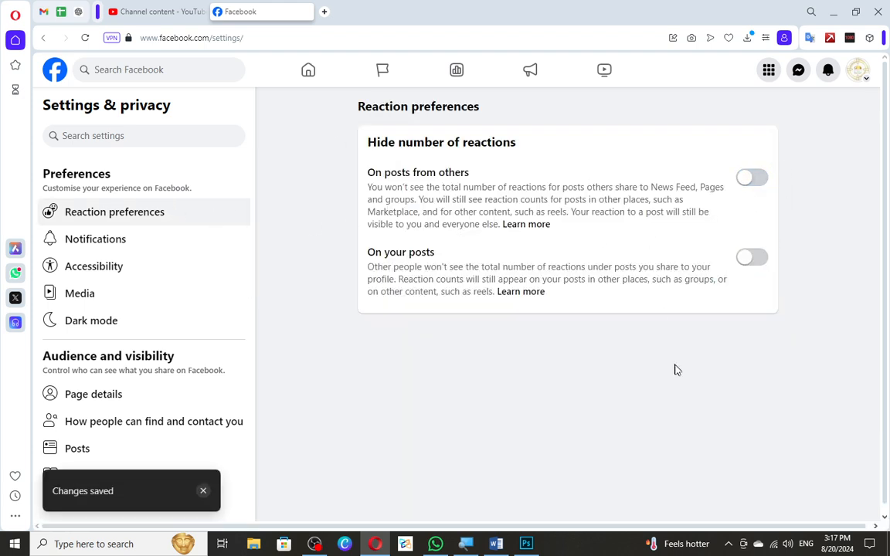
{"action": "left_click_drag", "start_coordinate": [382, 172], "coordinate": [708, 171]}
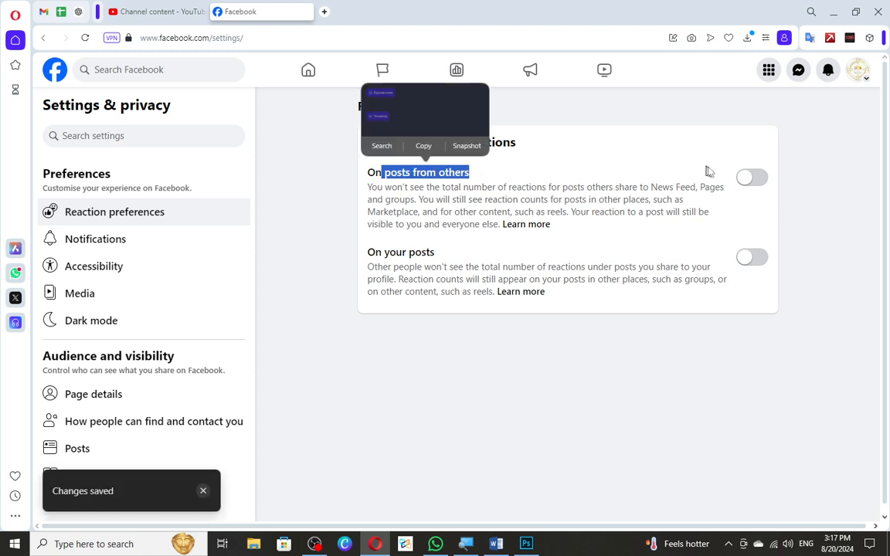
{"action": "left_click", "coordinate": [750, 177]}
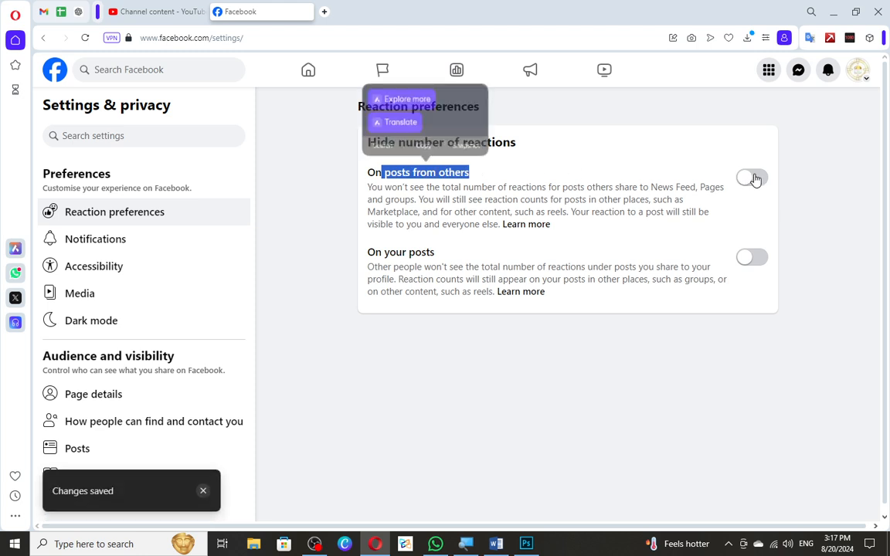
{"action": "left_click", "coordinate": [752, 261]}
{"action": "left_click", "coordinate": [739, 387]}
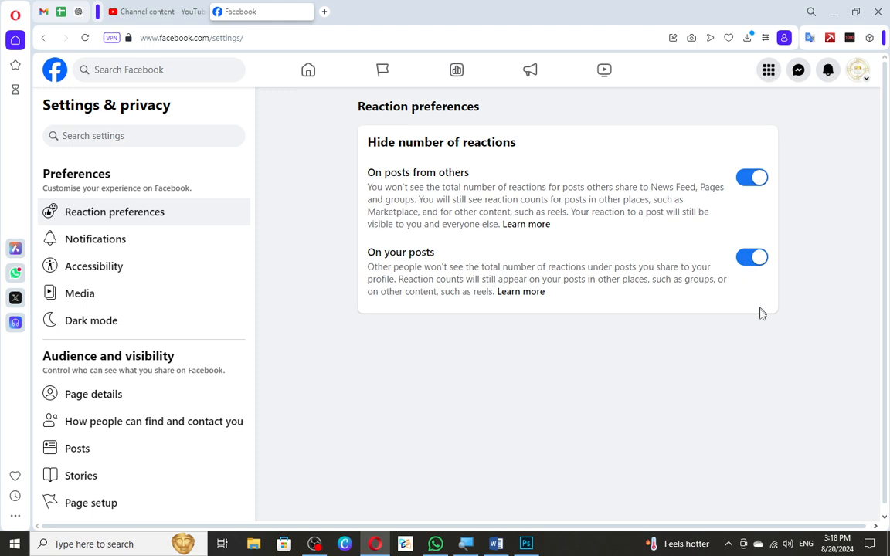
Open the notification settings and review the options for Tags and Reminders.
{"action": "left_click", "coordinate": [100, 244]}
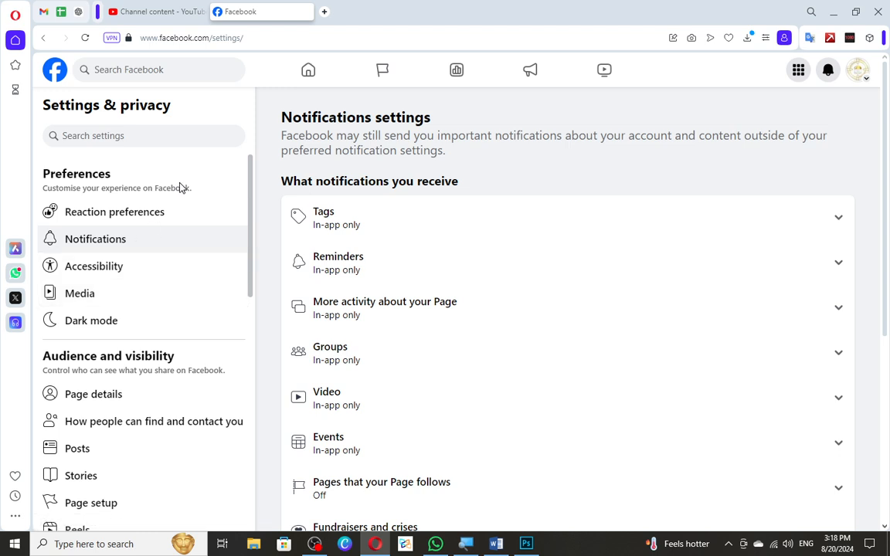
{"action": "left_click", "coordinate": [170, 248]}
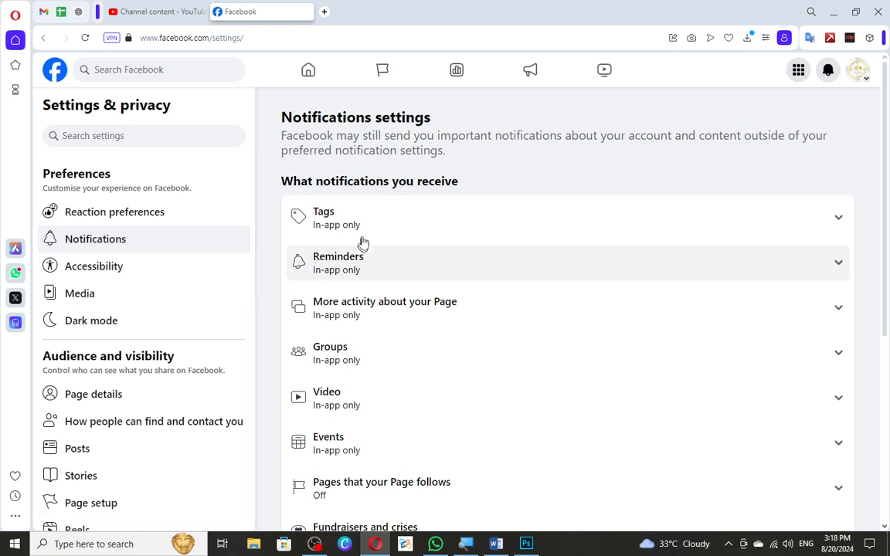
{"action": "scroll", "coordinate": [371, 226], "scroll_direction": "down", "scroll_amount": 4}
{"action": "scroll", "coordinate": [359, 254], "scroll_direction": "up", "scroll_amount": 4}
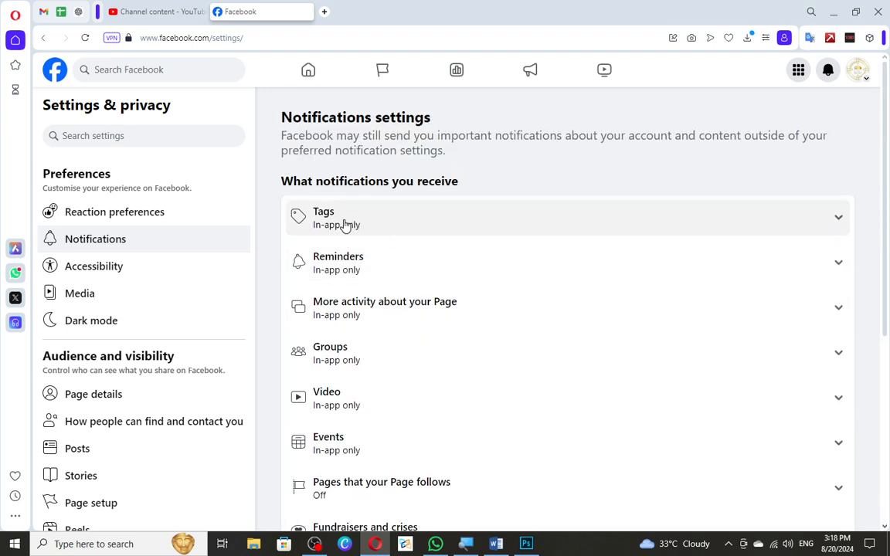
{"action": "left_click", "coordinate": [345, 225]}
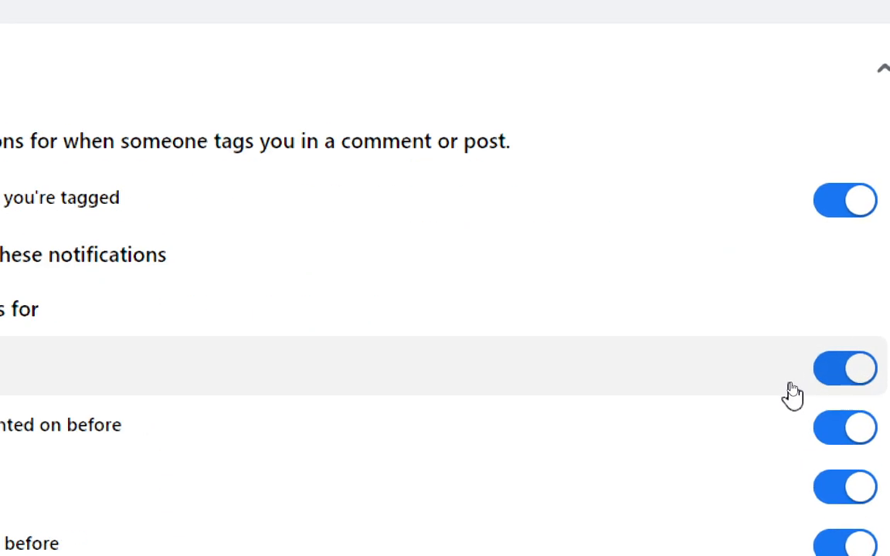
{"action": "left_click", "coordinate": [158, 86]}
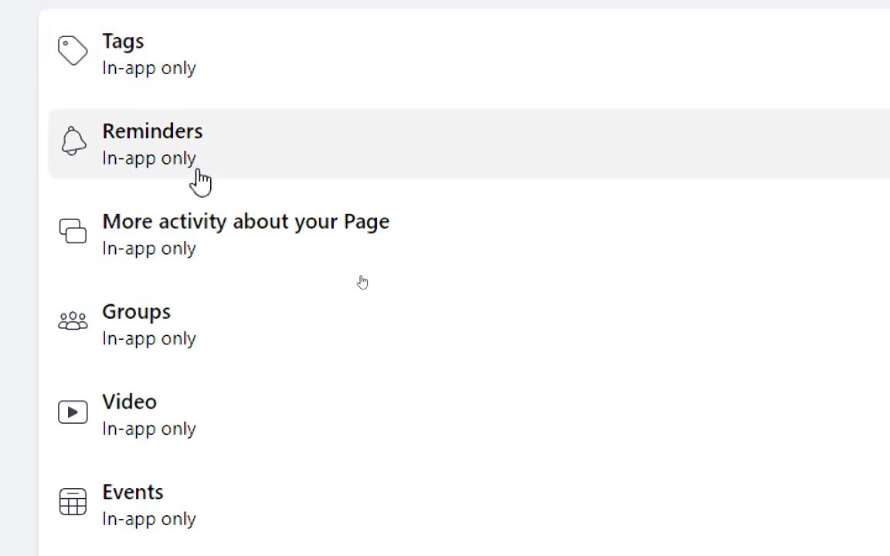
{"action": "left_click", "coordinate": [188, 163]}
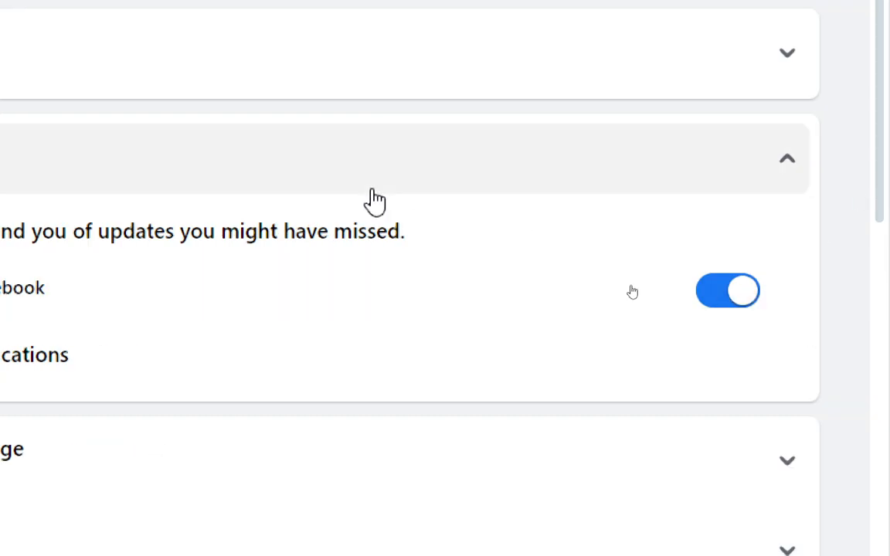
{"action": "left_click", "coordinate": [371, 189]}
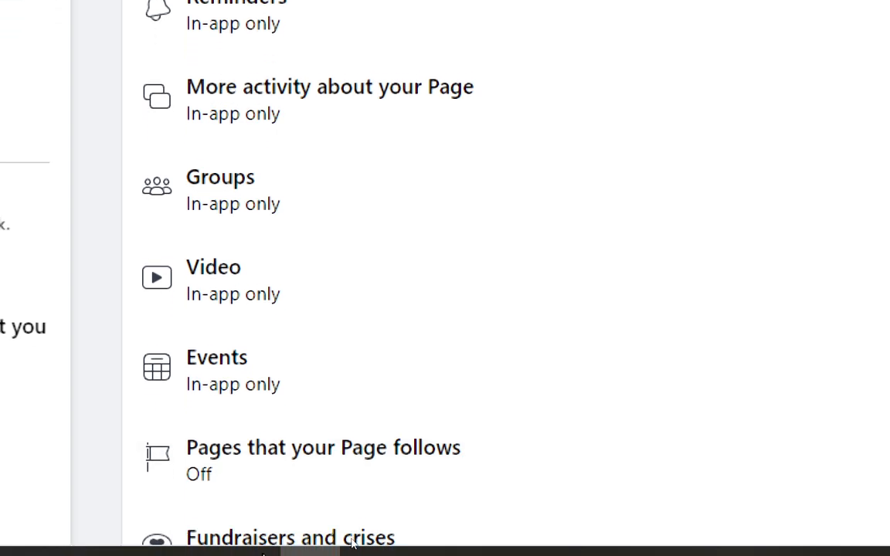
Look through the remaining notification categories and examine the Voting reminders options.
{"action": "scroll", "coordinate": [318, 303], "scroll_direction": "down", "scroll_amount": 1}
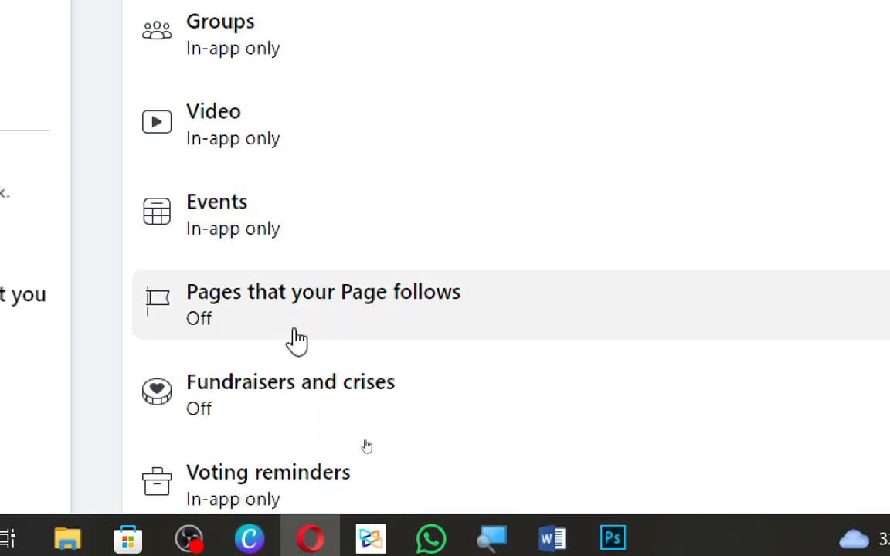
{"action": "scroll", "coordinate": [255, 392], "scroll_direction": "down", "scroll_amount": 1}
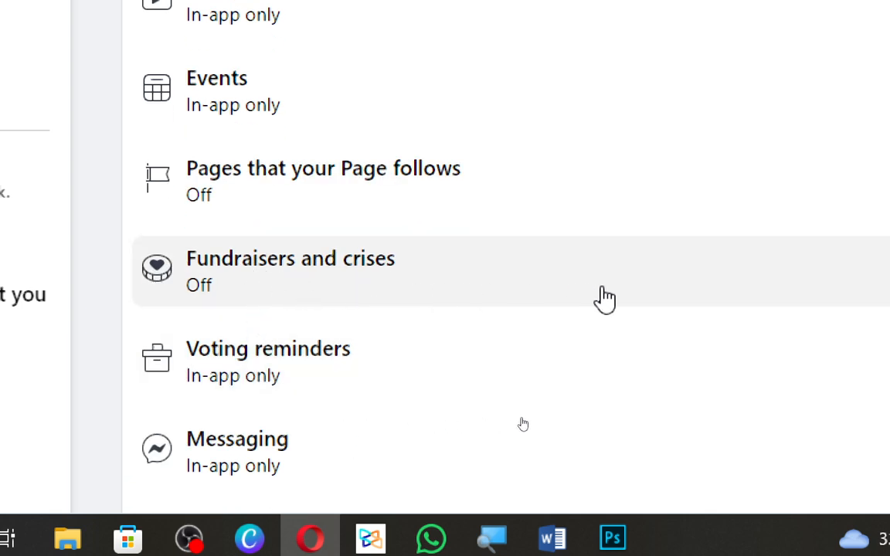
{"action": "scroll", "coordinate": [370, 388], "scroll_direction": "down", "scroll_amount": 1}
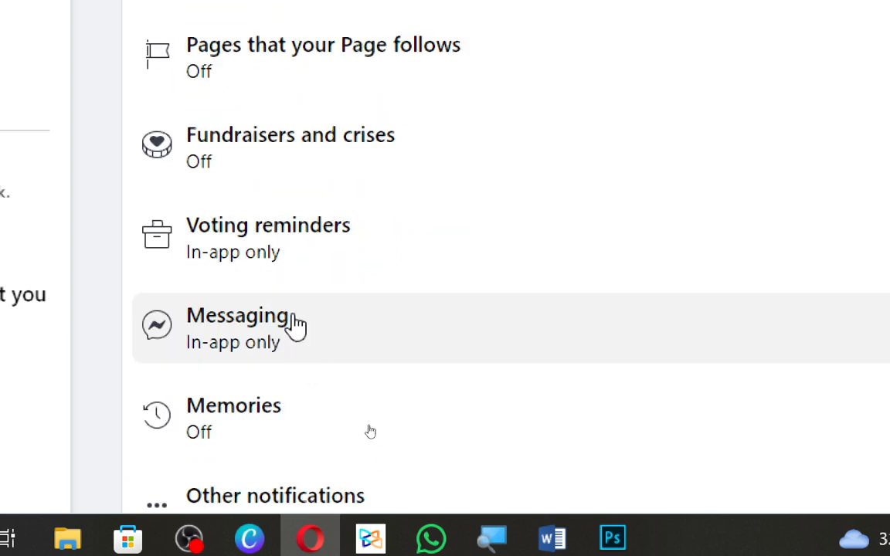
{"action": "left_click", "coordinate": [302, 271]}
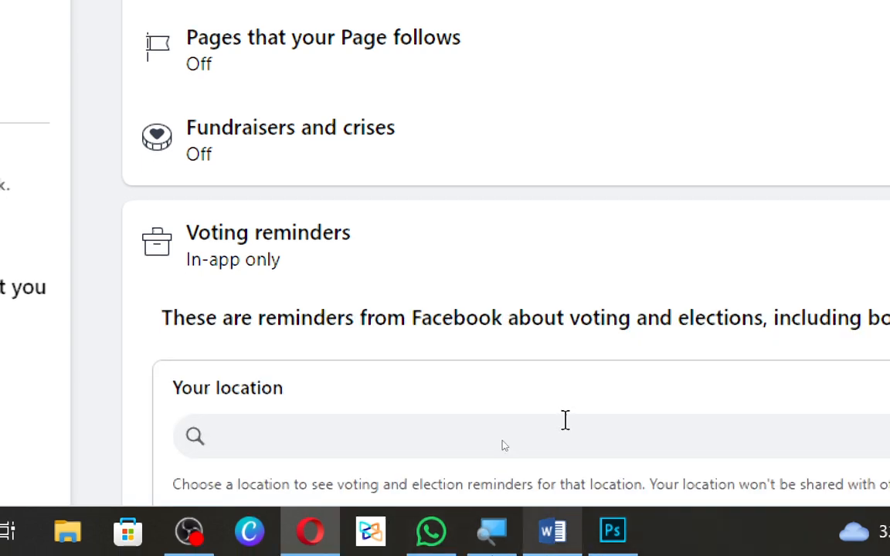
{"action": "scroll", "coordinate": [564, 420], "scroll_direction": "down", "scroll_amount": 4}
{"action": "scroll", "coordinate": [407, 272], "scroll_direction": "down", "scroll_amount": 2}
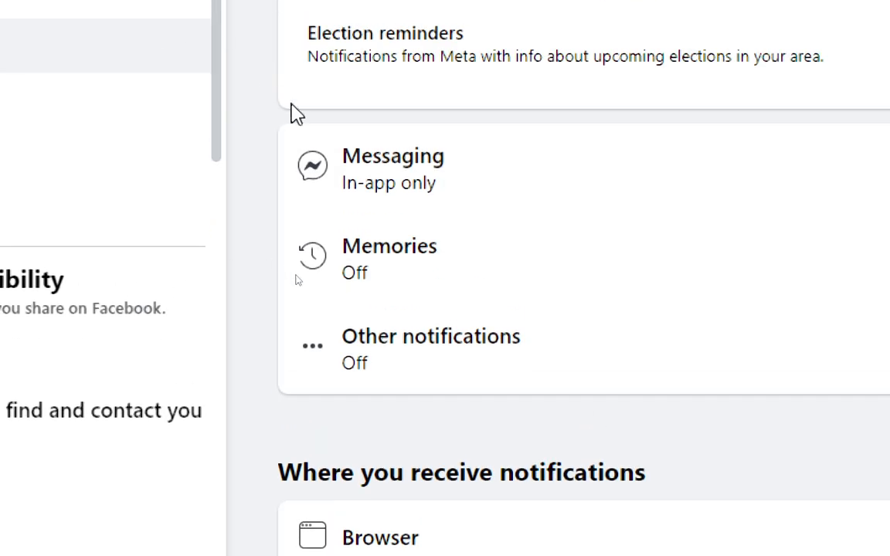
Examine the Messaging notification options and revisit the location and election settings under Voting reminders.
{"action": "left_click", "coordinate": [368, 183]}
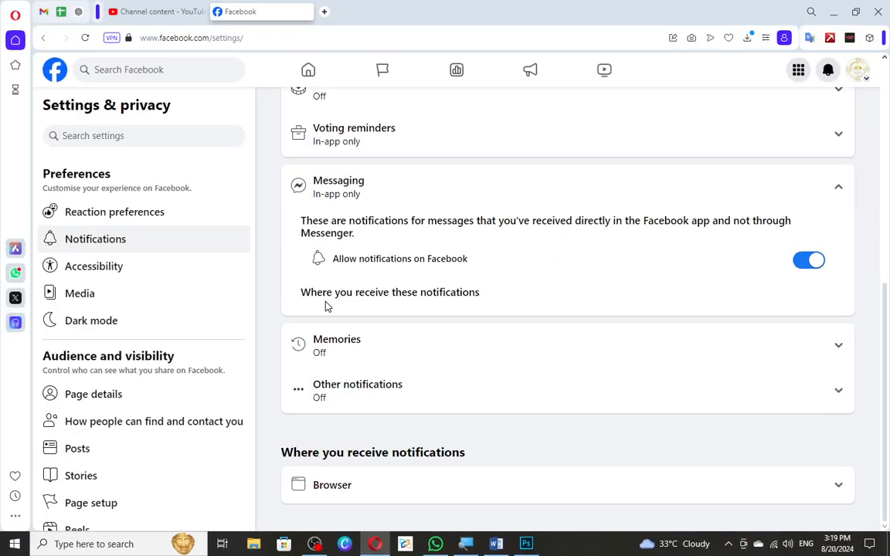
{"action": "scroll", "coordinate": [369, 182], "scroll_direction": "up", "scroll_amount": 2}
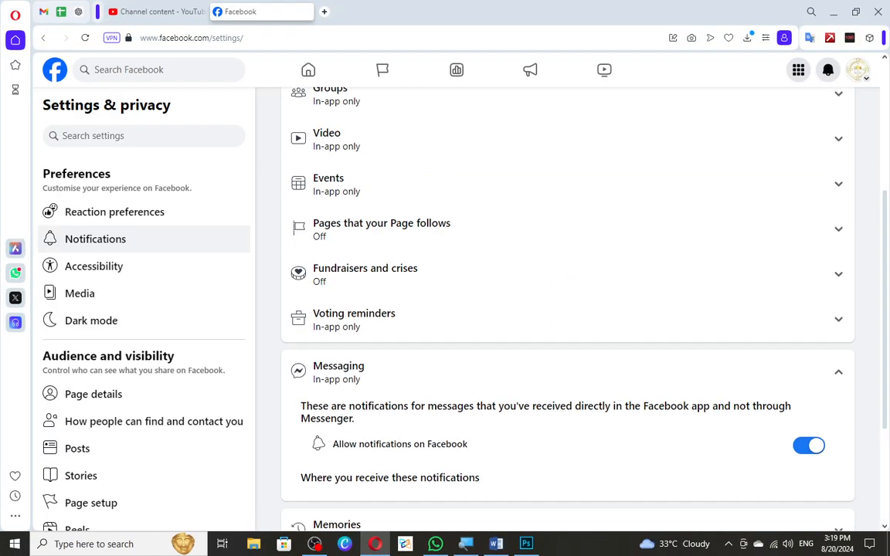
{"action": "left_click", "coordinate": [338, 364]}
{"action": "left_click", "coordinate": [365, 334]}
{"action": "scroll", "coordinate": [668, 433], "scroll_direction": "down", "scroll_amount": 2}
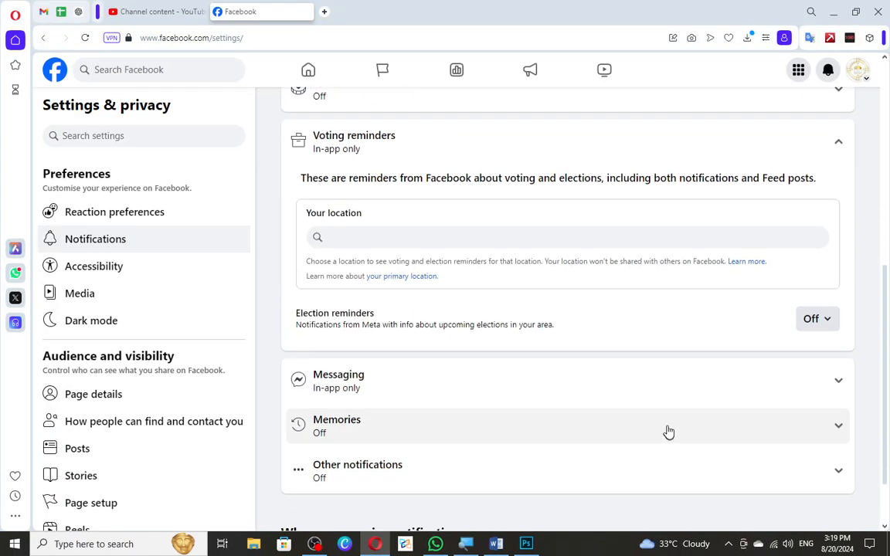
{"action": "left_click", "coordinate": [707, 155]}
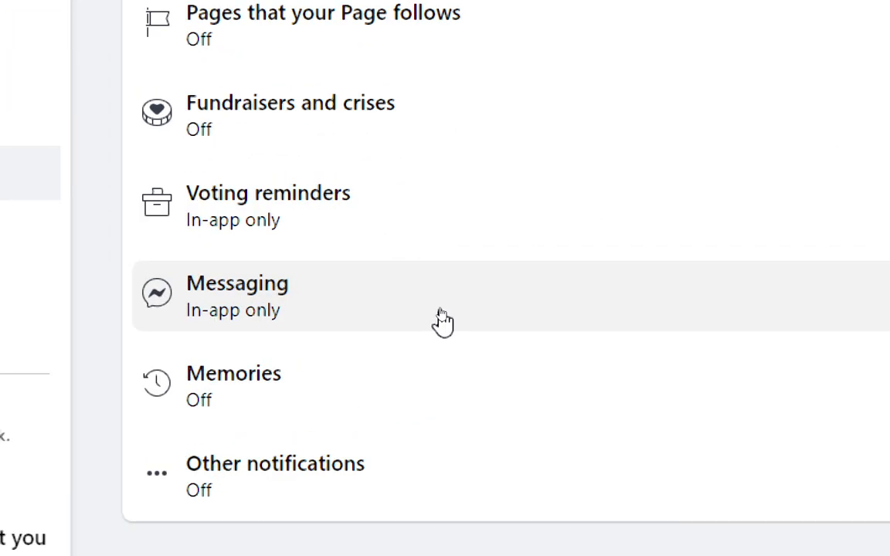
Review whether notifications on Facebook are allowed for Messaging and for Other notifications.
{"action": "left_click", "coordinate": [441, 313]}
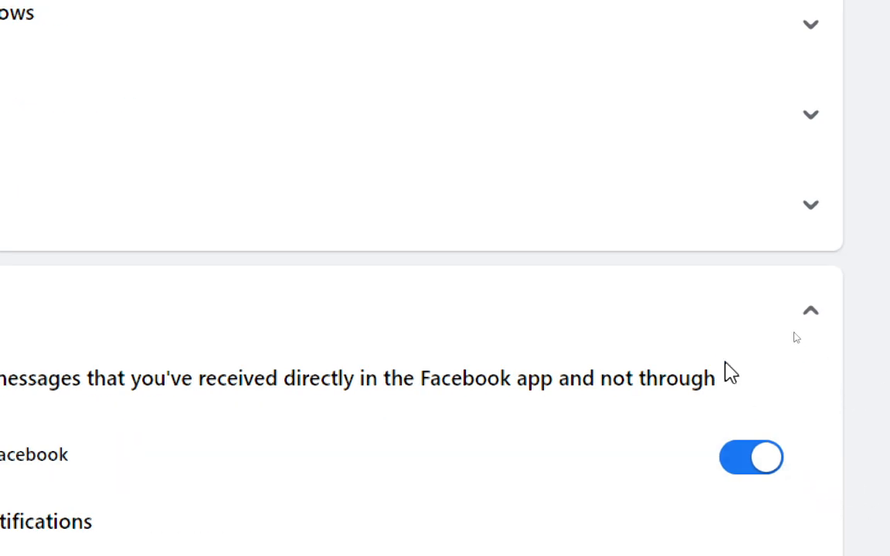
{"action": "left_click", "coordinate": [699, 316]}
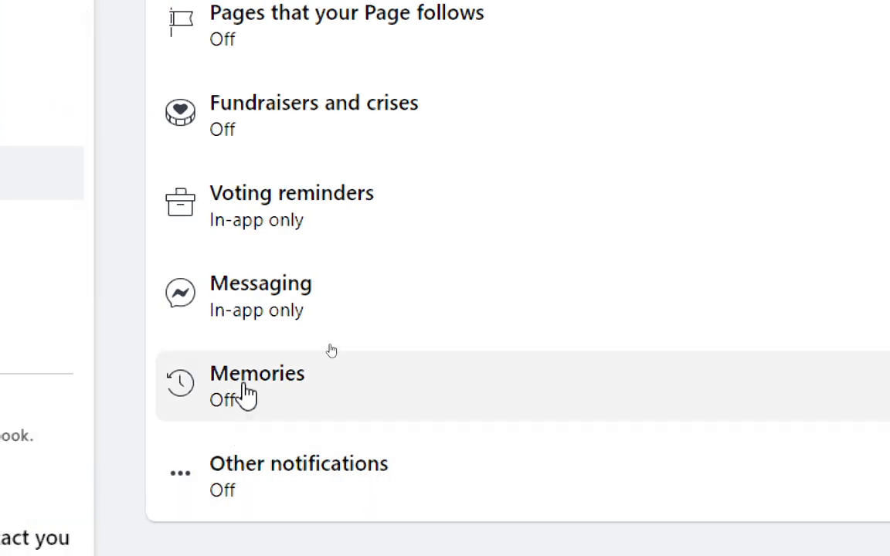
{"action": "left_click", "coordinate": [244, 478]}
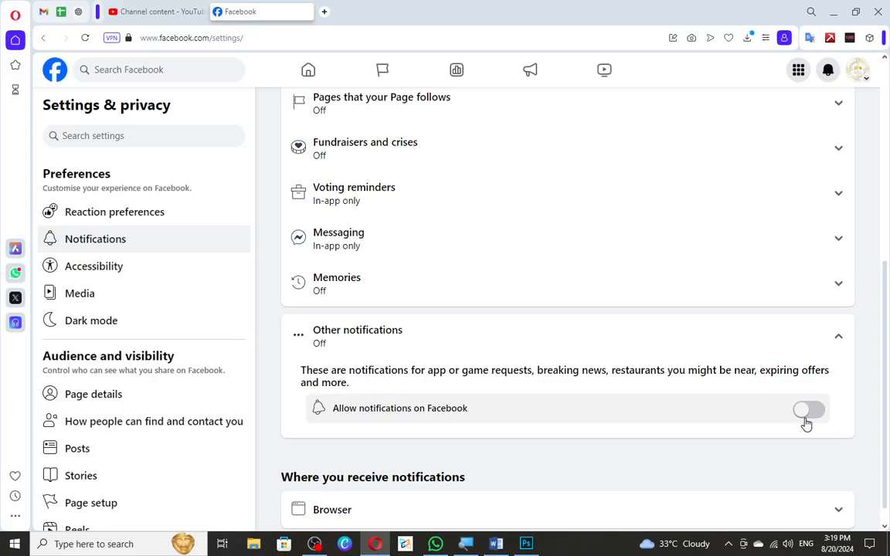
{"action": "left_click", "coordinate": [709, 347]}
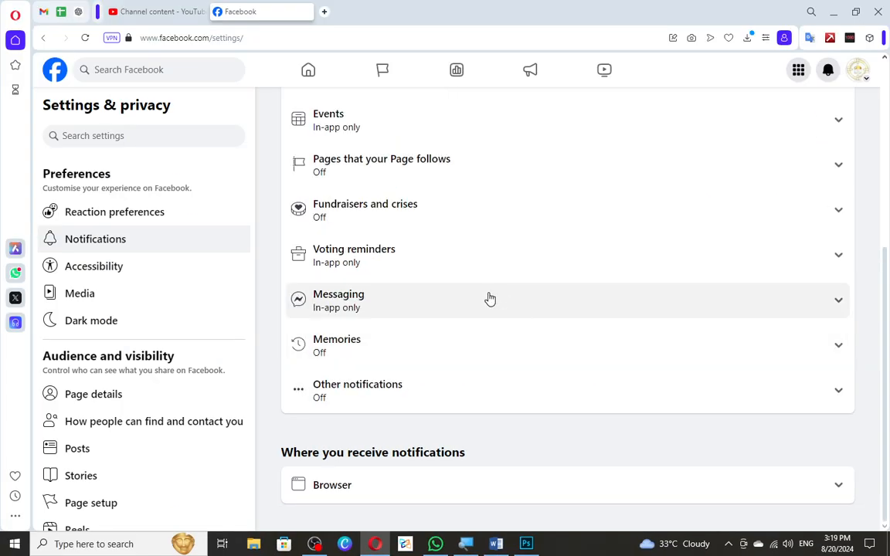
Examine the browser's push notification and sound options under where notifications are received.
{"action": "left_click", "coordinate": [377, 491]}
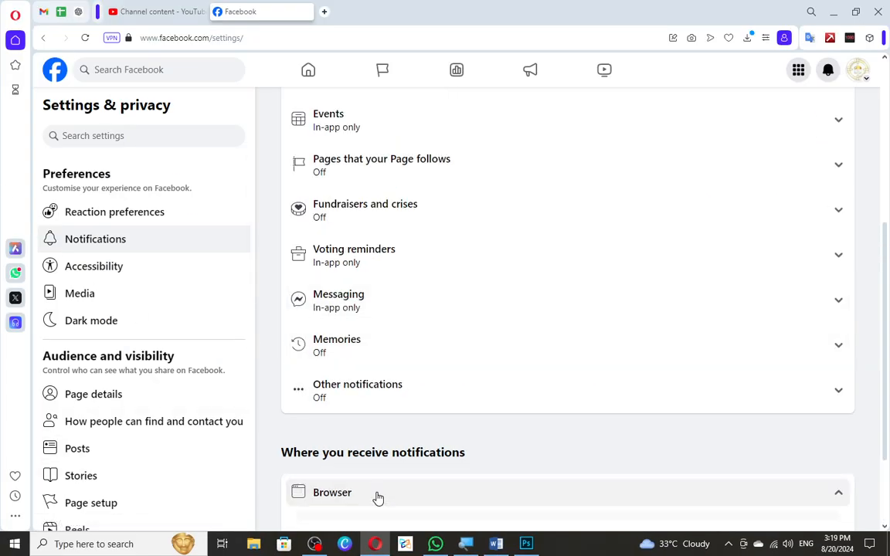
{"action": "scroll", "coordinate": [393, 389], "scroll_direction": "down", "scroll_amount": 2}
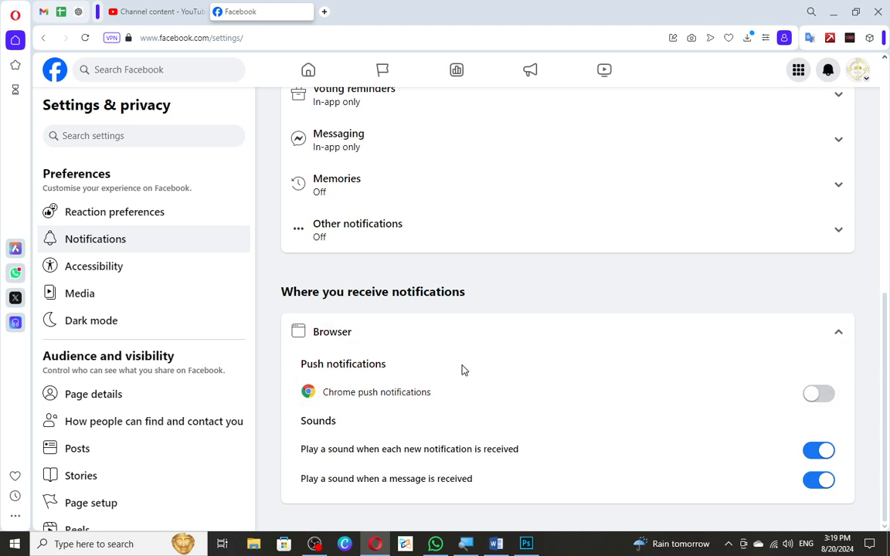
{"action": "left_click", "coordinate": [397, 333]}
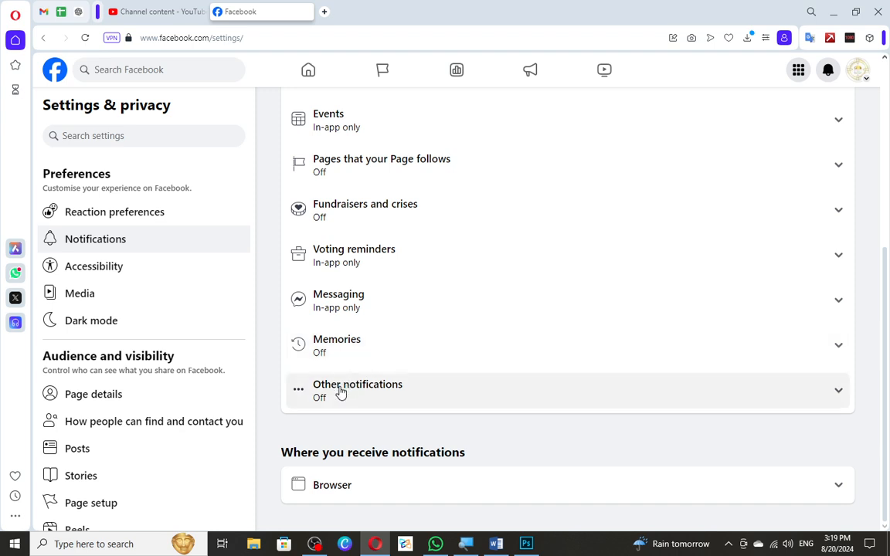
{"action": "left_click", "coordinate": [417, 488]}
{"action": "scroll", "coordinate": [740, 487], "scroll_direction": "down", "scroll_amount": 2}
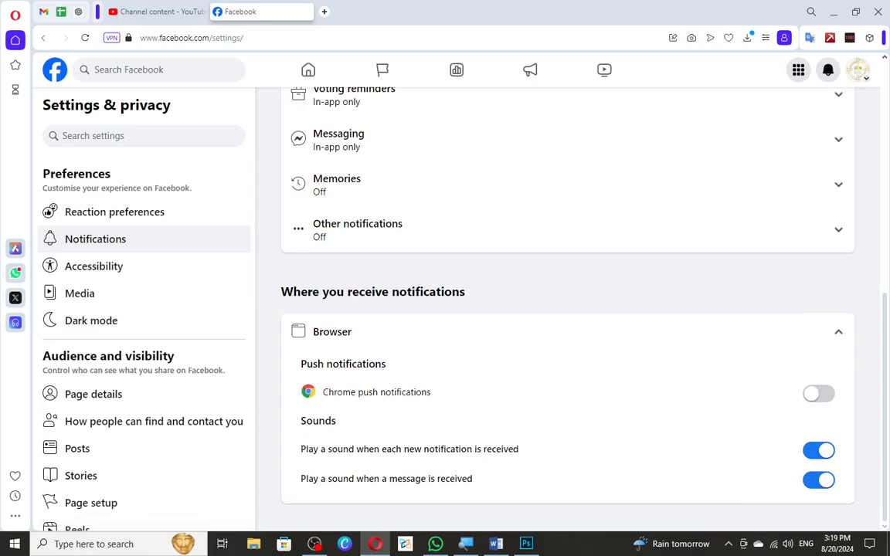
Look over the notification categories once more and open the Page's accessibility settings.
{"action": "scroll", "coordinate": [327, 343], "scroll_direction": "up", "scroll_amount": 5}
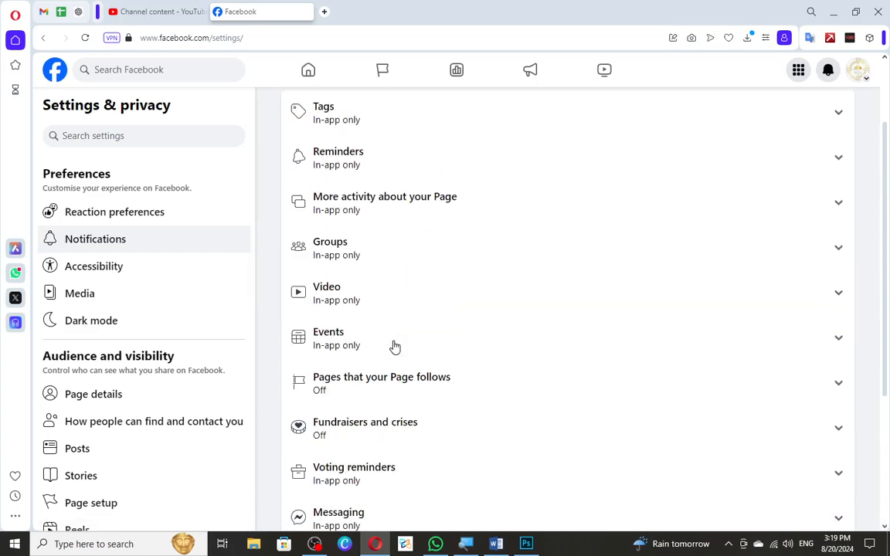
{"action": "scroll", "coordinate": [394, 347], "scroll_direction": "up", "scroll_amount": 2}
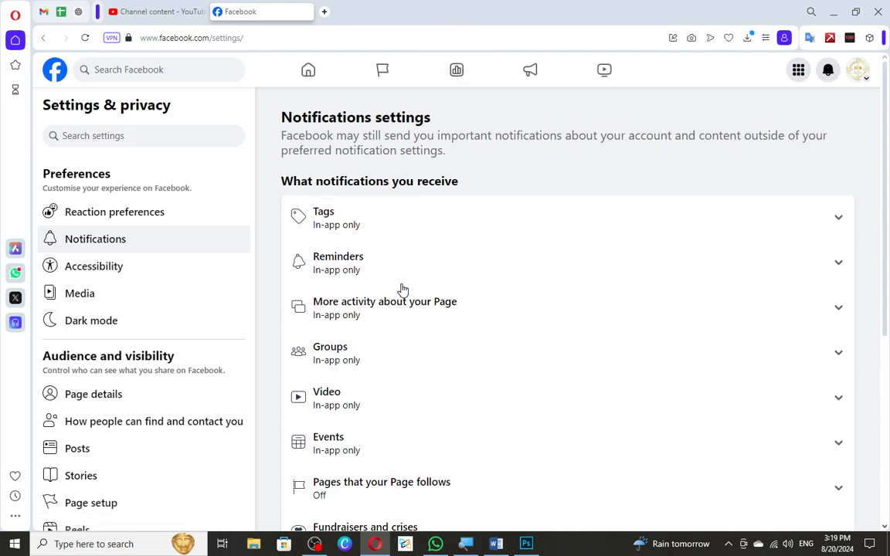
{"action": "scroll", "coordinate": [402, 324], "scroll_direction": "down", "scroll_amount": 4}
{"action": "scroll", "coordinate": [390, 358], "scroll_direction": "up", "scroll_amount": 2}
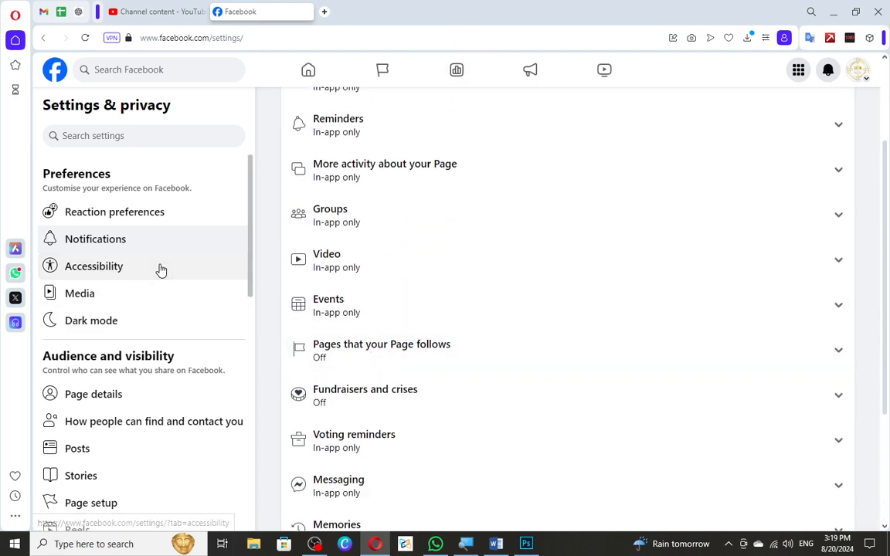
{"action": "left_click", "coordinate": [160, 268]}
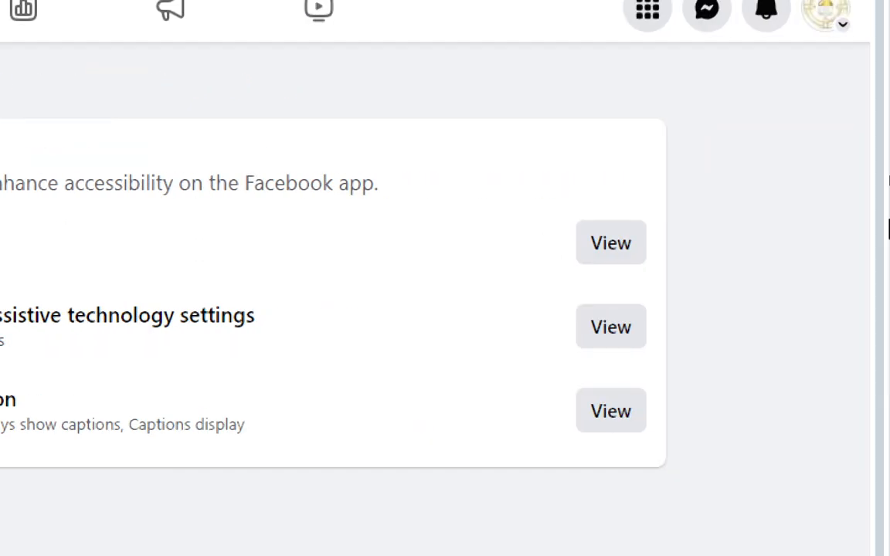
Review the Dark mode options in the Display accessibility settings, keeping Automatic selected.
{"action": "left_click", "coordinate": [615, 249]}
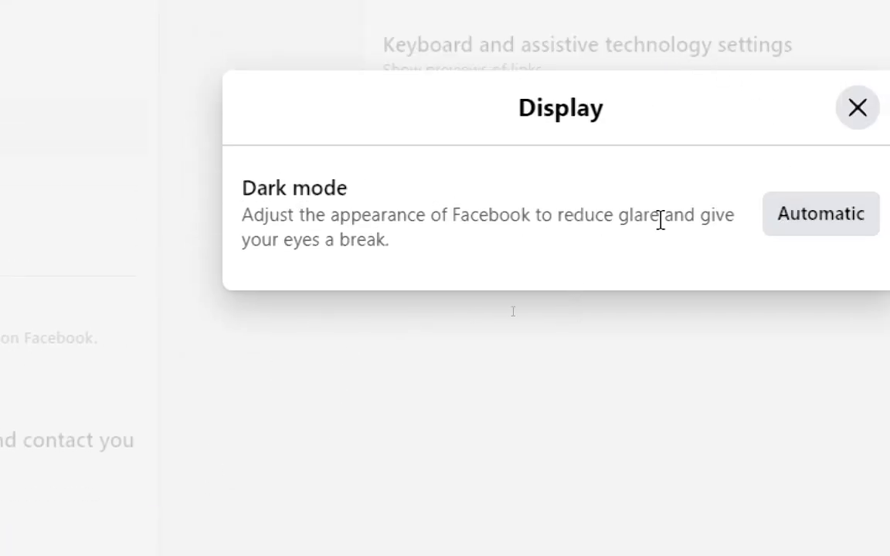
{"action": "left_click", "coordinate": [790, 231]}
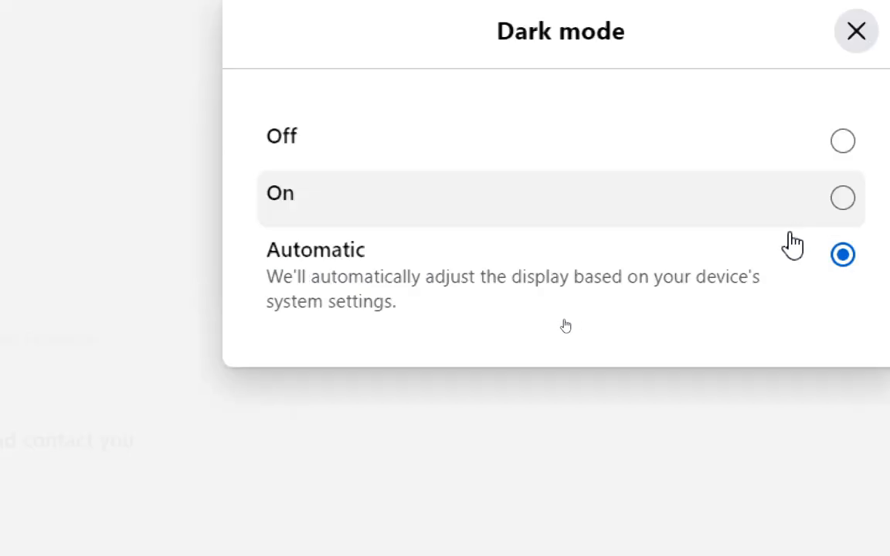
{"action": "left_click", "coordinate": [617, 276]}
{"action": "left_click", "coordinate": [851, 113]}
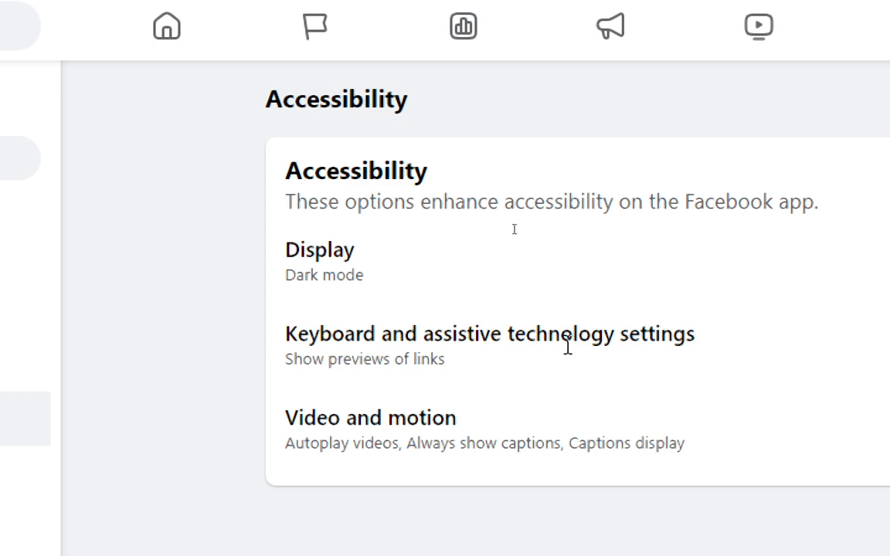
Examine the options for showing previews of links in the keyboard and assistive technology settings.
{"action": "left_click", "coordinate": [628, 349]}
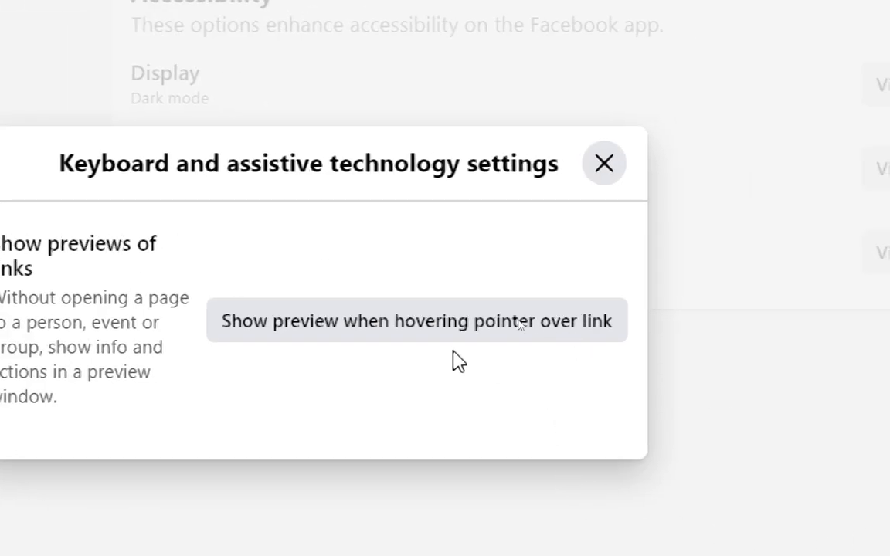
{"action": "left_click", "coordinate": [706, 336]}
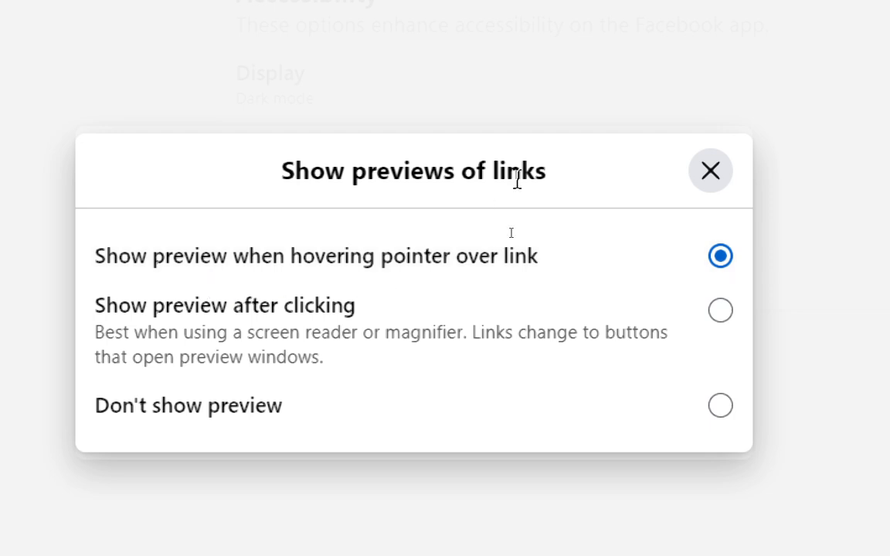
{"action": "left_click", "coordinate": [705, 176]}
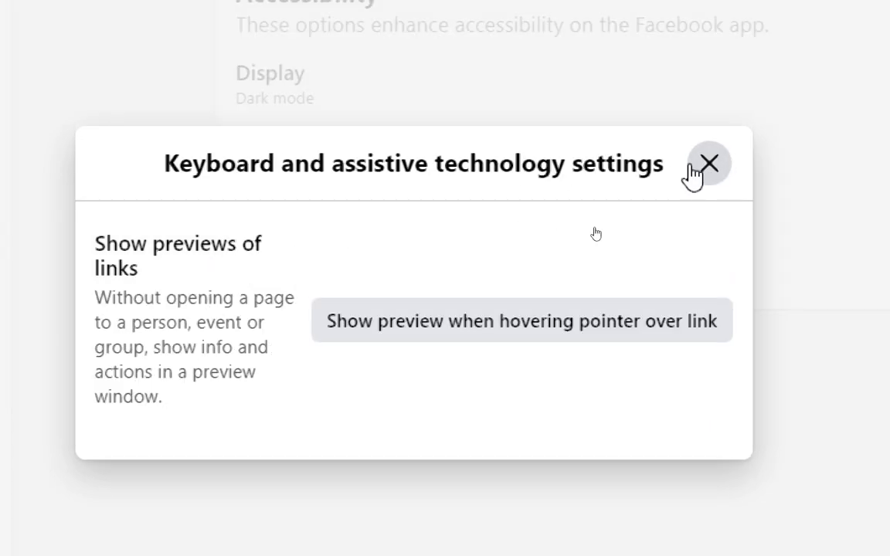
{"action": "left_click", "coordinate": [693, 173]}
Review the autoplay options under Video and motion, and switch Always show captions on and back off.
{"action": "scroll", "coordinate": [381, 154], "scroll_direction": "up", "scroll_amount": 1}
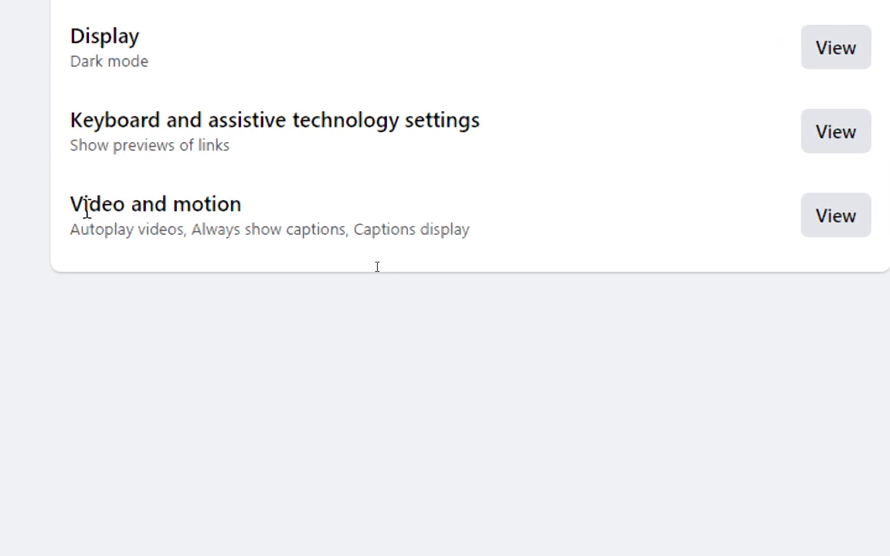
{"action": "left_click", "coordinate": [807, 215]}
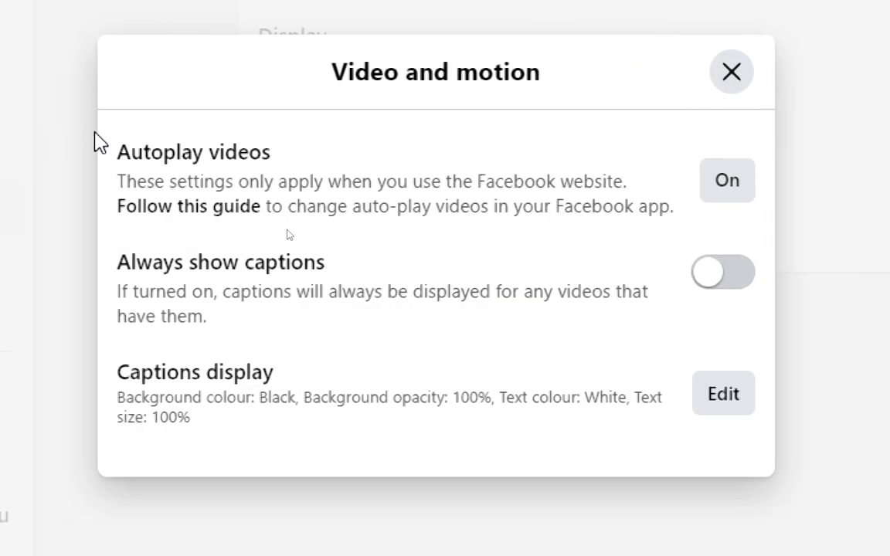
{"action": "left_click", "coordinate": [748, 193]}
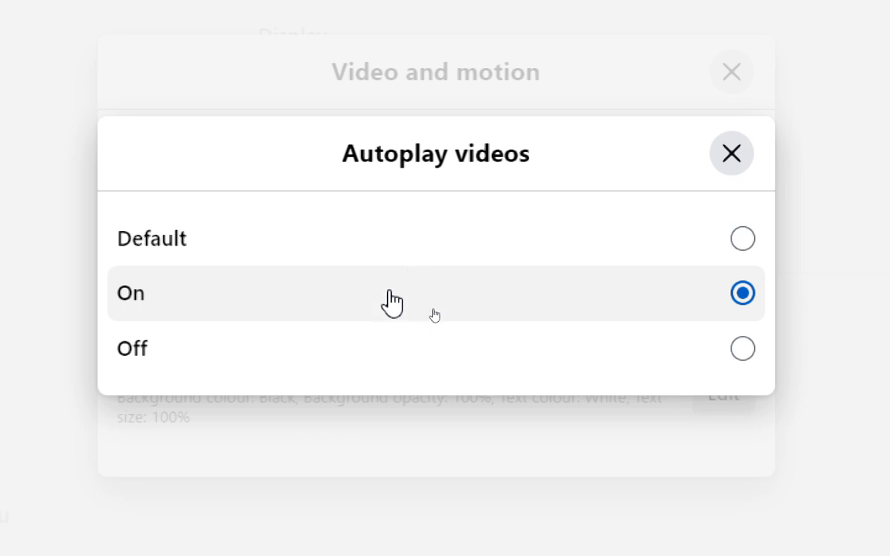
{"action": "left_click", "coordinate": [731, 154]}
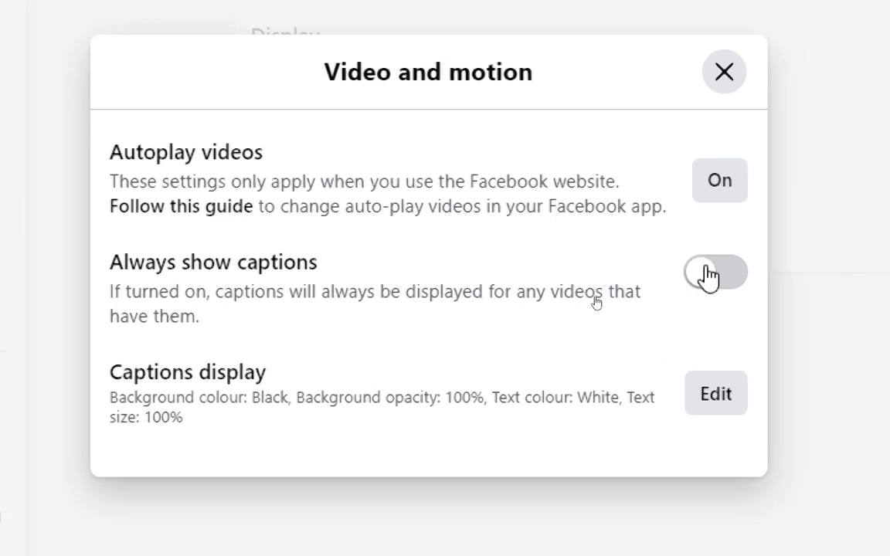
{"action": "left_click", "coordinate": [707, 274]}
{"action": "left_click", "coordinate": [699, 282]}
{"action": "left_click", "coordinate": [723, 72]}
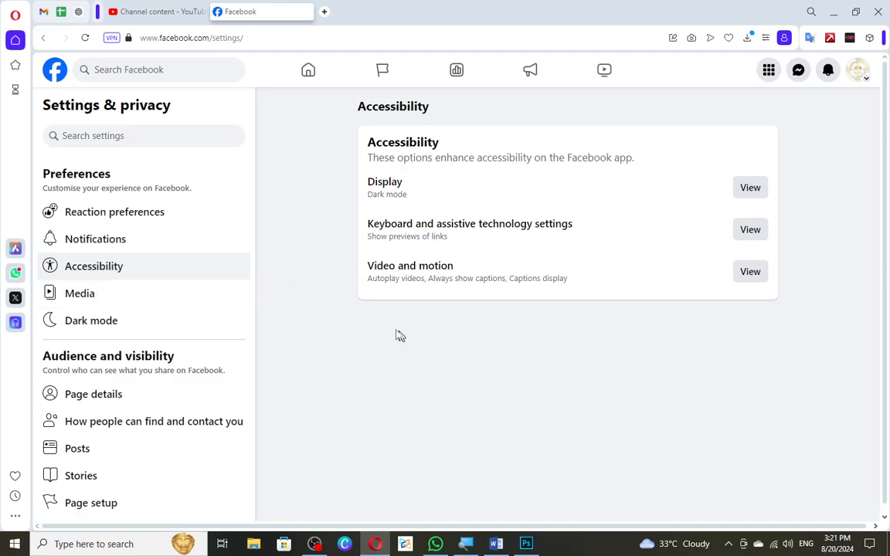
Open the Page's Media settings and review the choices for video default quality.
{"action": "left_click", "coordinate": [165, 293]}
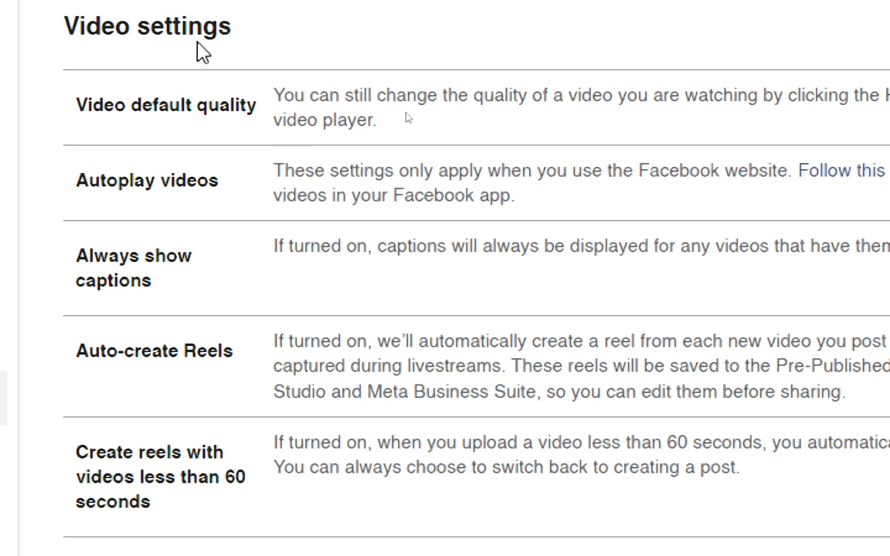
{"action": "left_click", "coordinate": [760, 98]}
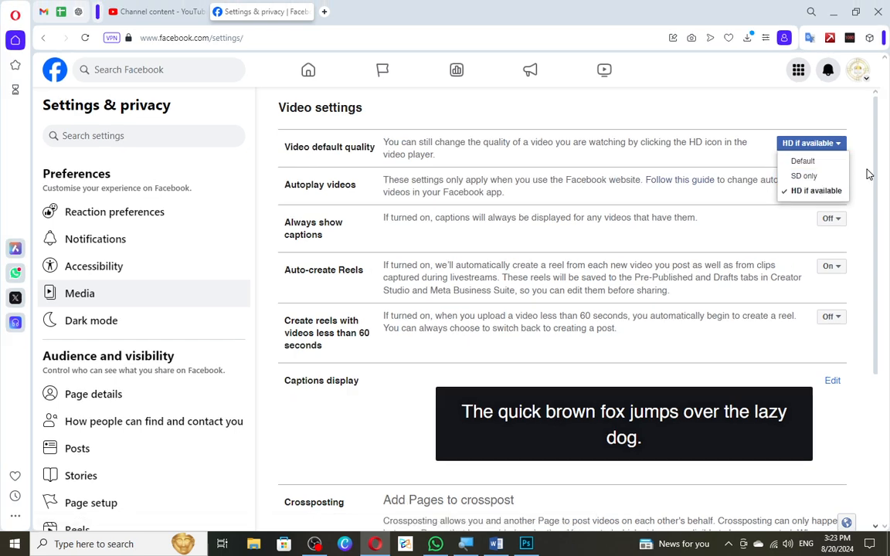
{"action": "left_click", "coordinate": [866, 172]}
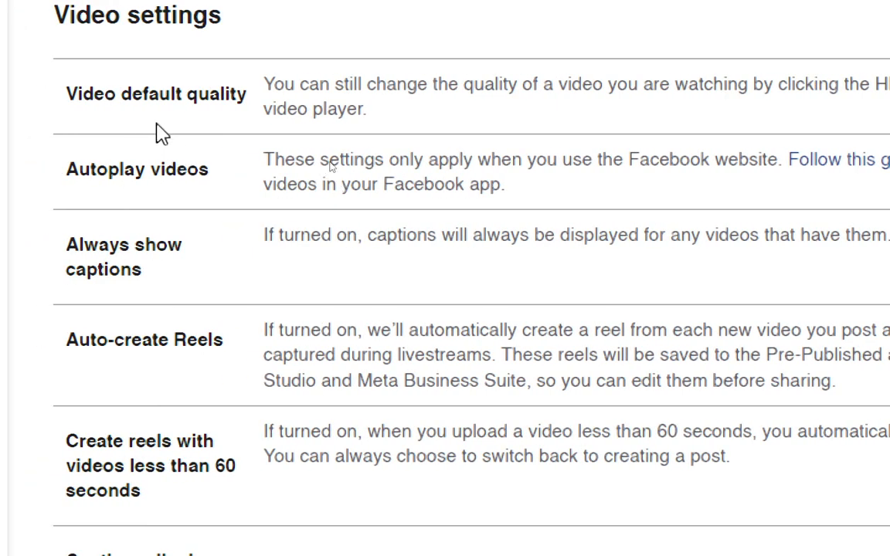
Switch Autoplay videos to Off and back to On, and keep Always show captions set to Off.
{"action": "left_click", "coordinate": [774, 162]}
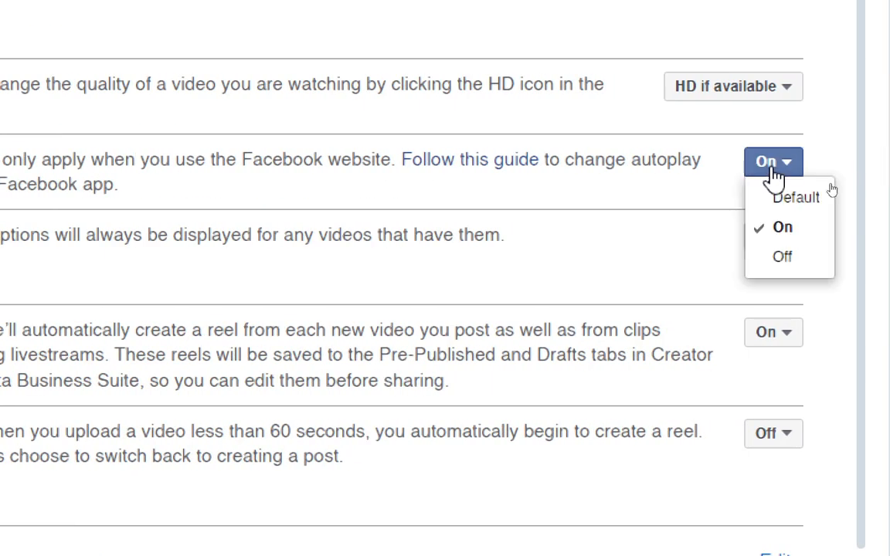
{"action": "left_click", "coordinate": [776, 257]}
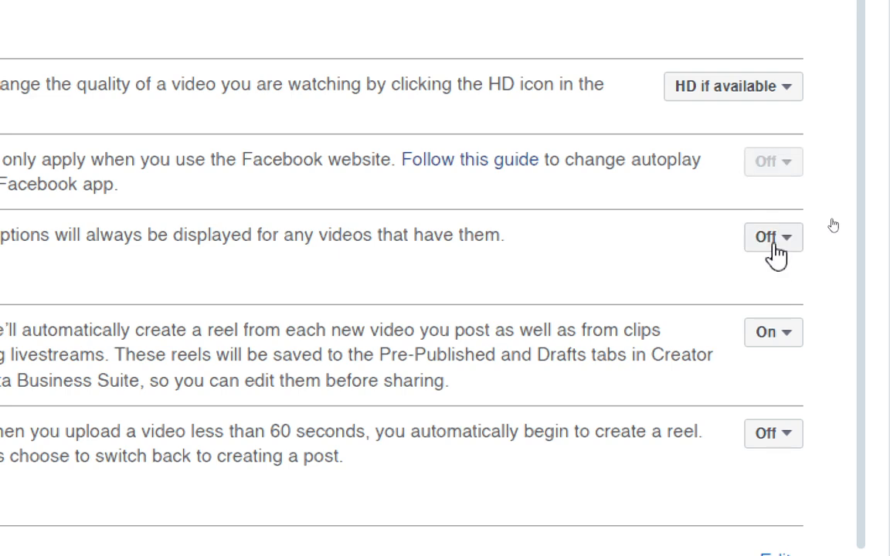
{"action": "left_click", "coordinate": [772, 165]}
{"action": "left_click", "coordinate": [772, 229]}
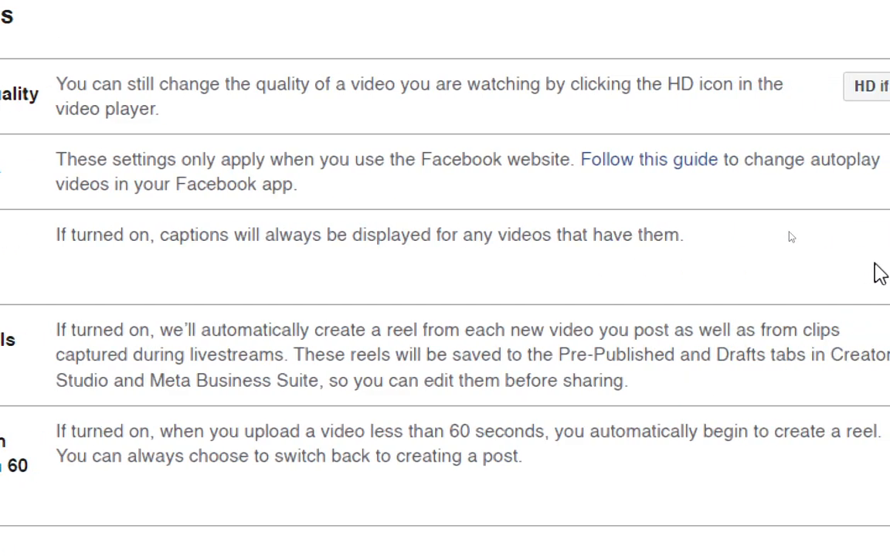
{"action": "left_click", "coordinate": [849, 239]}
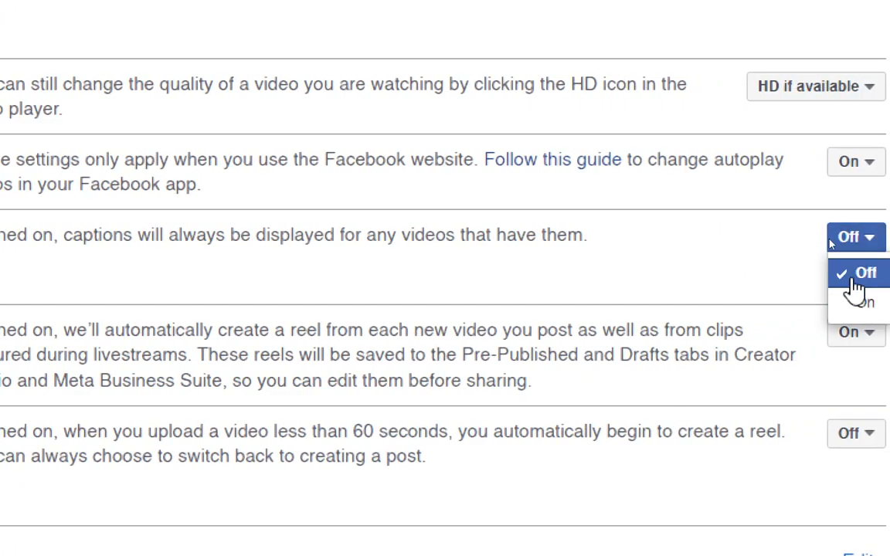
{"action": "left_click", "coordinate": [853, 277]}
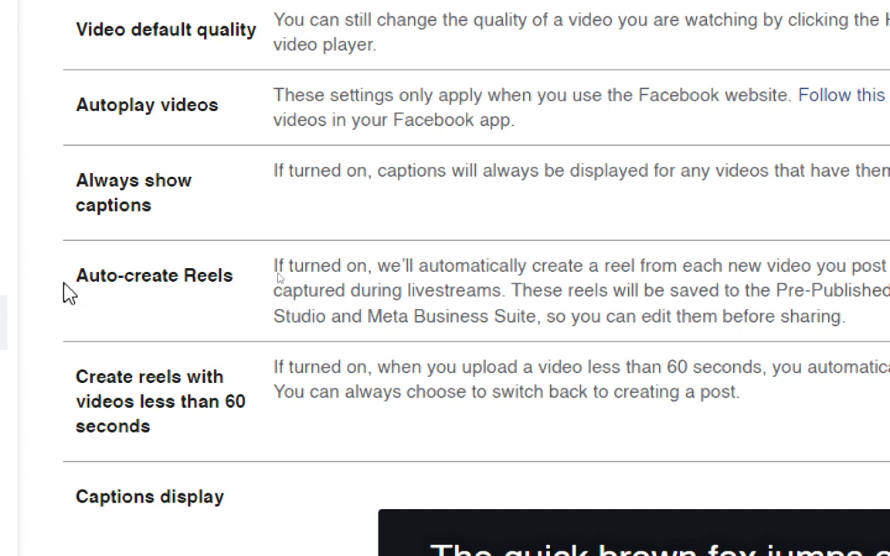
Review the Auto-create Reels setting and its choices, keeping it On.
{"action": "left_click_drag", "start_coordinate": [72, 279], "coordinate": [248, 297]}
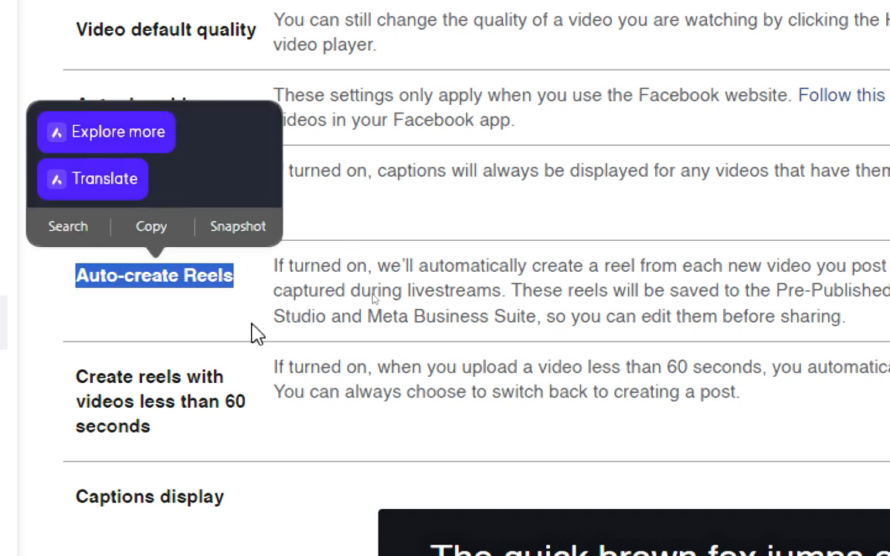
{"action": "left_click", "coordinate": [250, 323]}
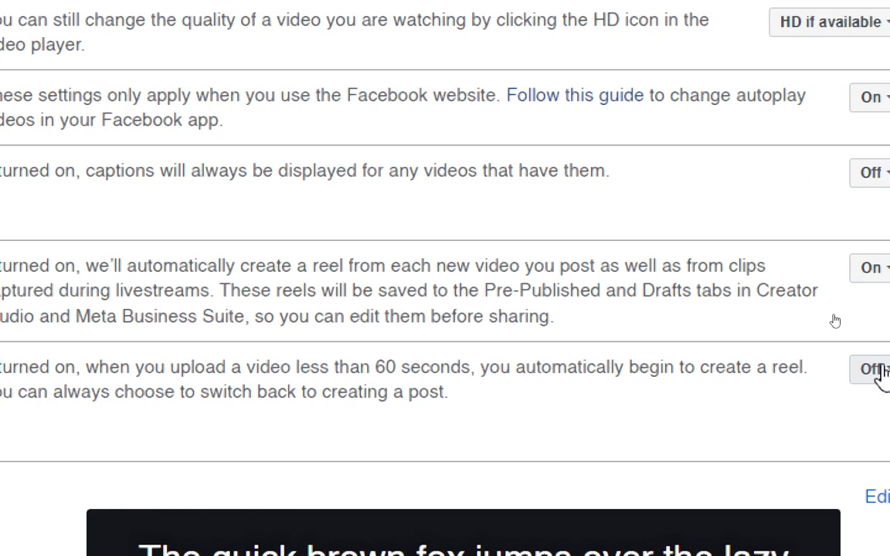
{"action": "left_click", "coordinate": [872, 267]}
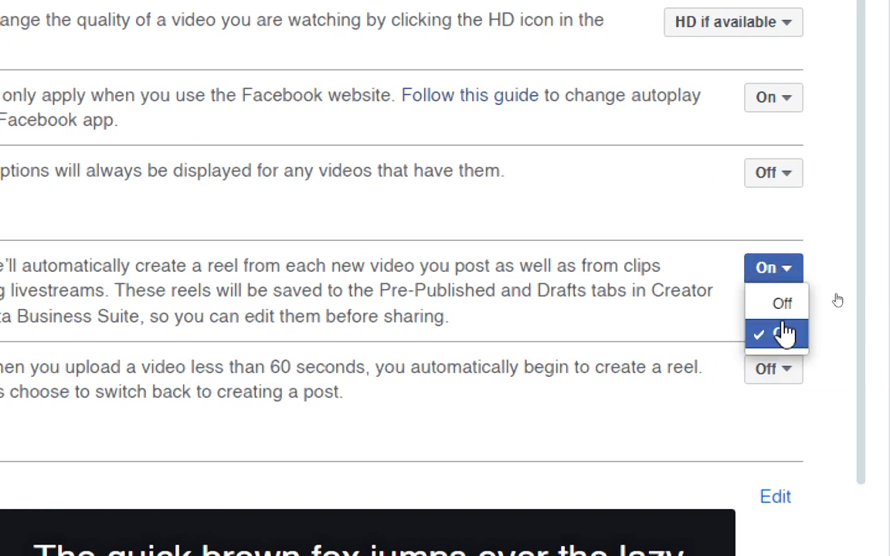
{"action": "left_click", "coordinate": [783, 333]}
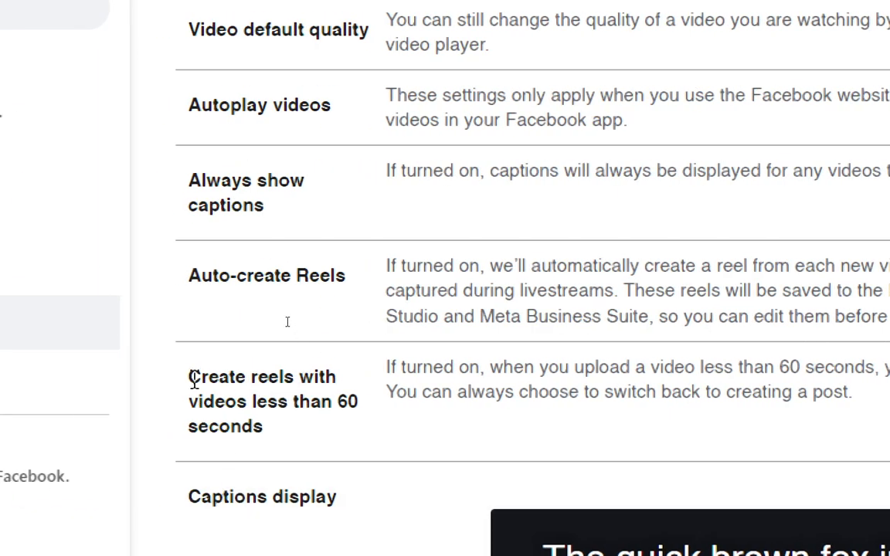
Review the setting that creates reels with videos less than 60 seconds, keeping it Off.
{"action": "left_click_drag", "start_coordinate": [189, 376], "coordinate": [298, 446]}
{"action": "left_click", "coordinate": [297, 446]}
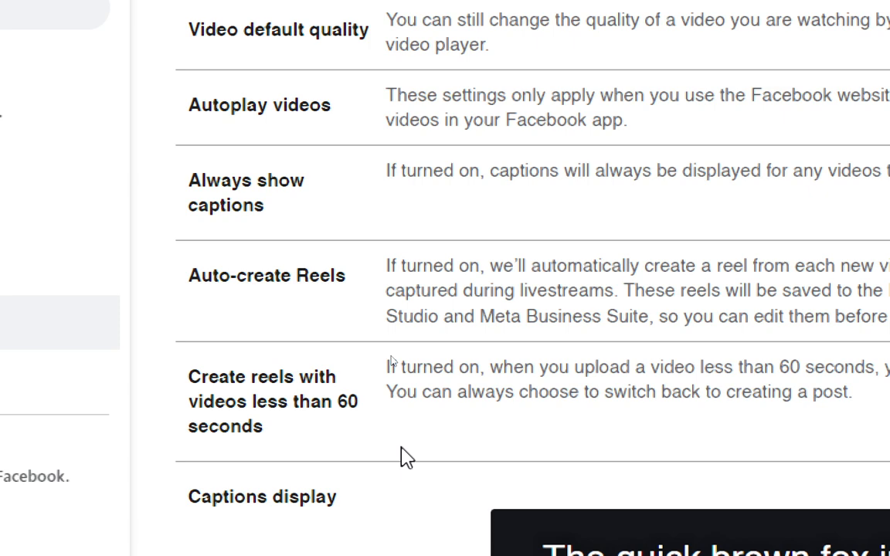
{"action": "left_click", "coordinate": [791, 371]}
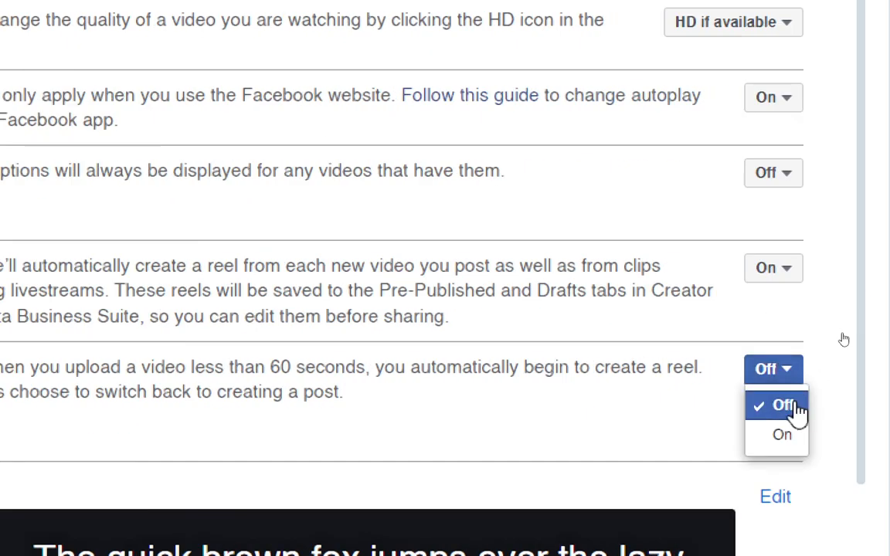
{"action": "left_click", "coordinate": [795, 408]}
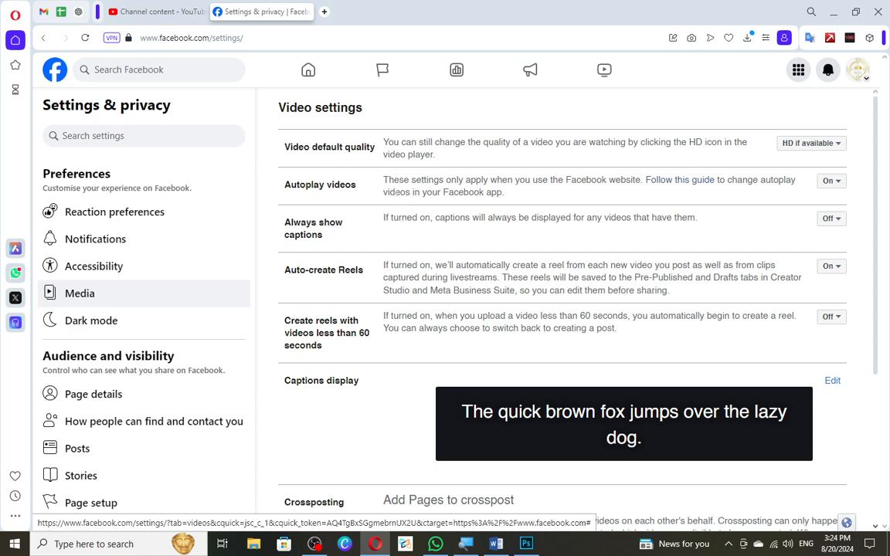
Search for "CCPD CLASS" as a Page to add under Crossposting, and clear the entry.
{"action": "scroll", "coordinate": [345, 179], "scroll_direction": "down", "scroll_amount": 2}
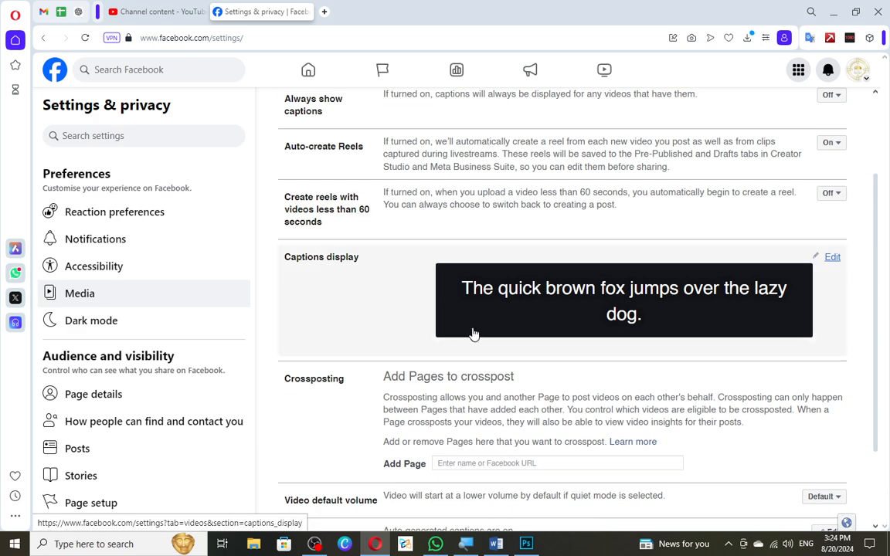
{"action": "scroll", "coordinate": [473, 334], "scroll_direction": "down", "scroll_amount": 1}
{"action": "scroll", "coordinate": [475, 333], "scroll_direction": "down", "scroll_amount": 1}
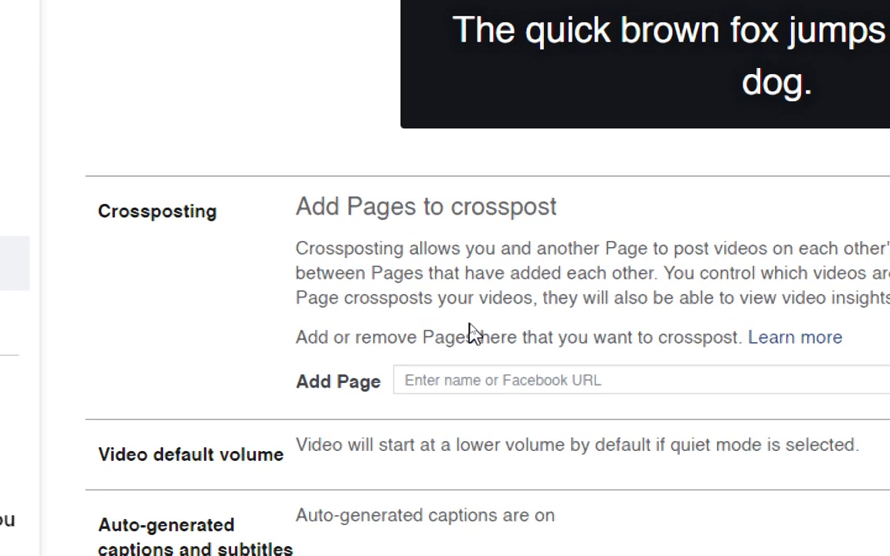
{"action": "left_click", "coordinate": [495, 378]}
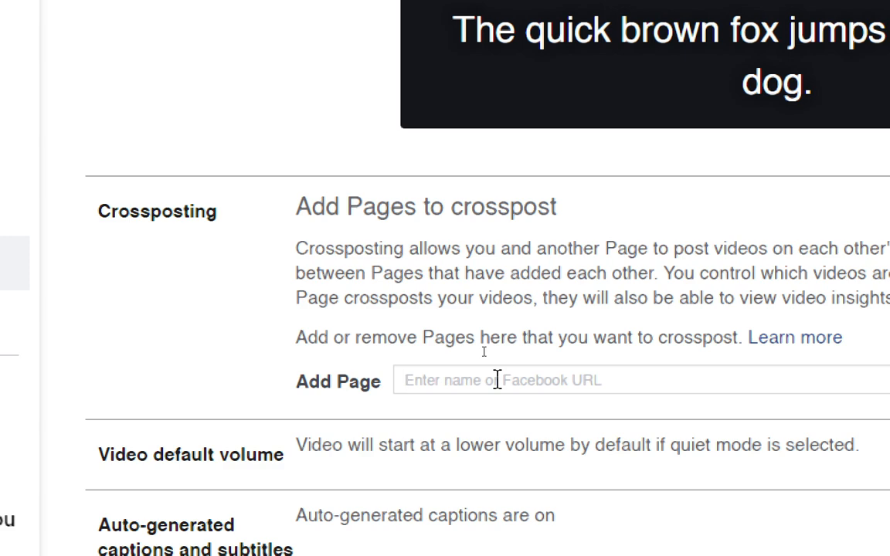
{"action": "type", "text": "CCPD"}
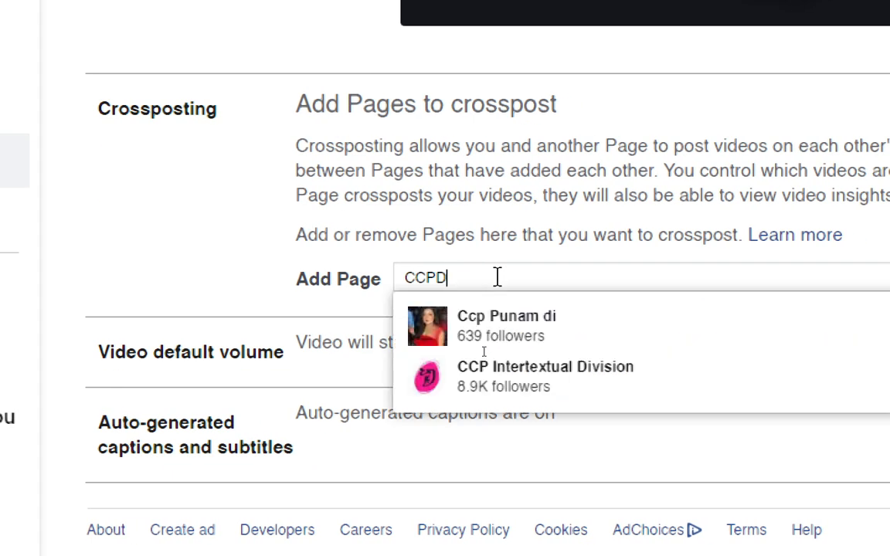
{"action": "type", "text": " CLASS"}
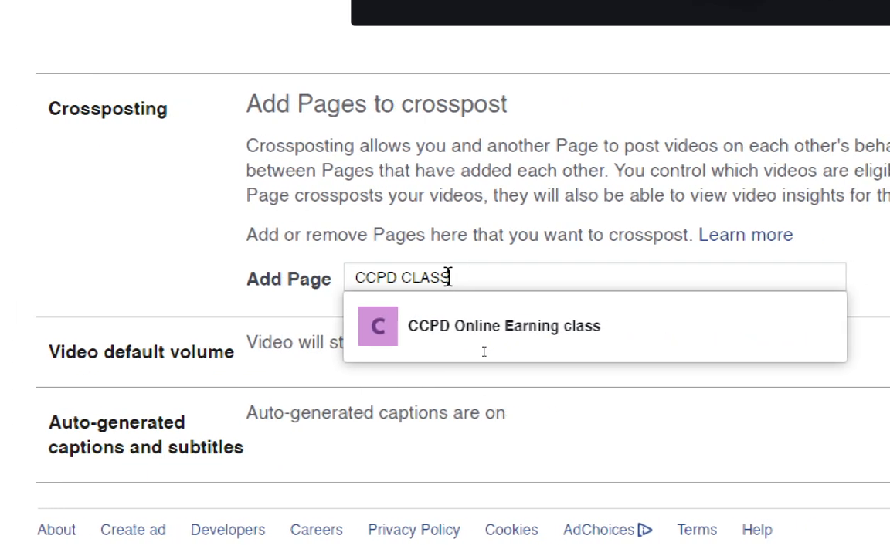
{"action": "key", "text": "BackSpace"}
{"action": "key", "text": "BackSpace"}
{"action": "key", "text": "BackSpace"}
{"action": "key", "text": "BackSpace"}
{"action": "key", "text": "BackSpace"}
{"action": "key", "text": "BackSpace"}
{"action": "key", "text": "BackSpace"}
{"action": "key", "text": "BackSpace"}
{"action": "key", "text": "BackSpace"}
{"action": "key", "text": "BackSpace"}
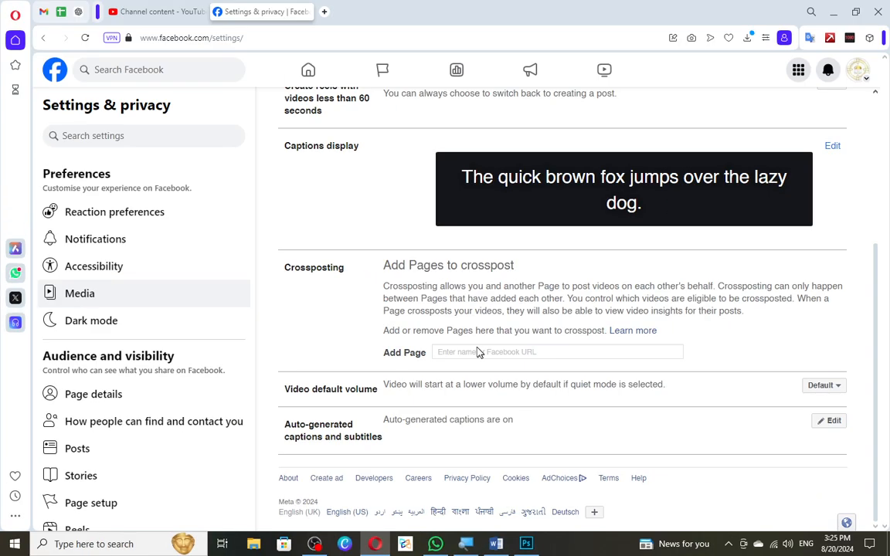
Check the account's profile names, and try searching for "GOLDWAY" as a Page to add under Crossposting.
{"action": "left_click", "coordinate": [857, 71]}
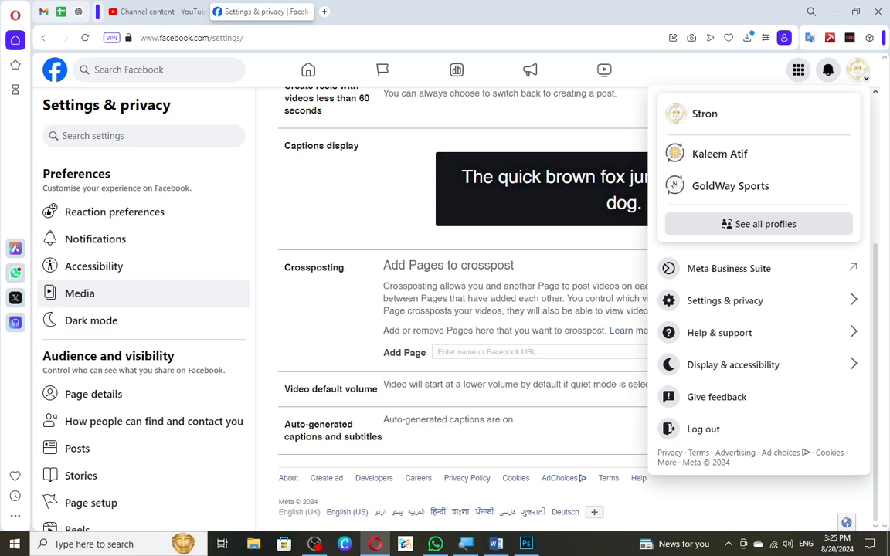
{"action": "left_click", "coordinate": [864, 81]}
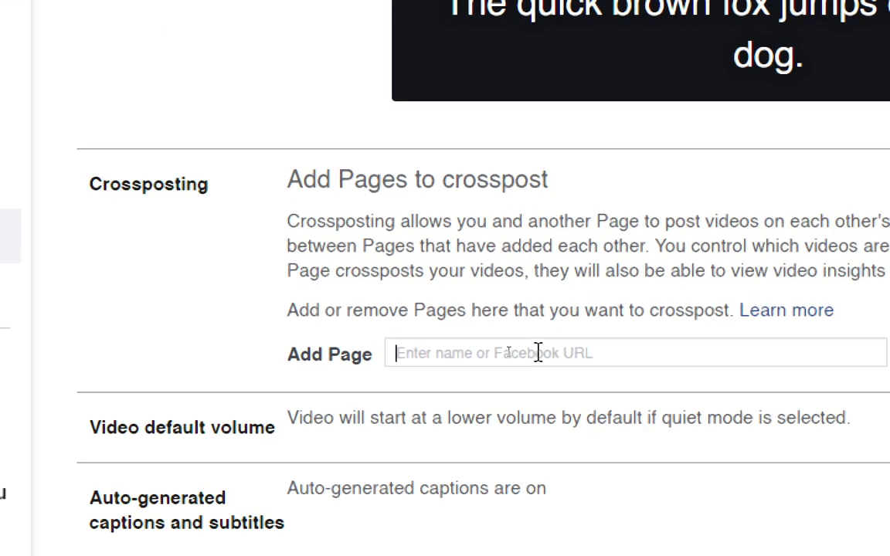
{"action": "type", "text": "GOLD"}
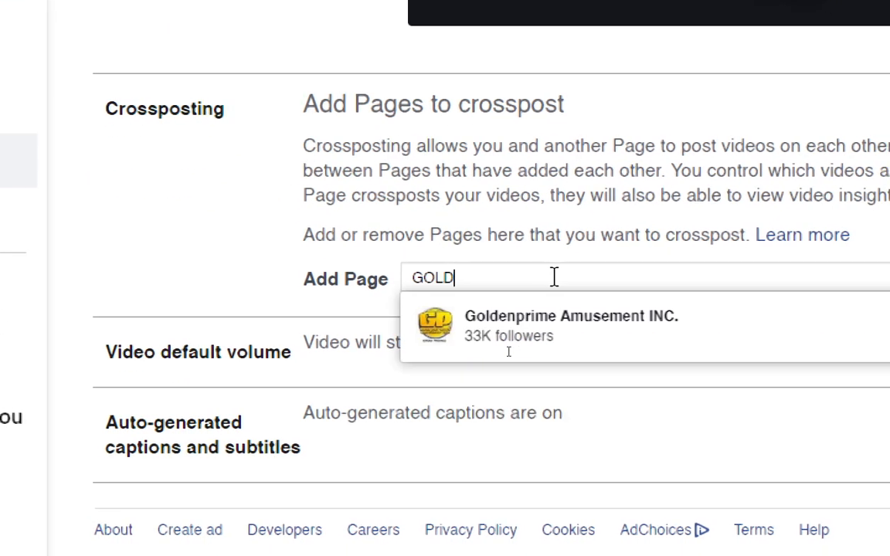
{"action": "type", "text": "Q"}
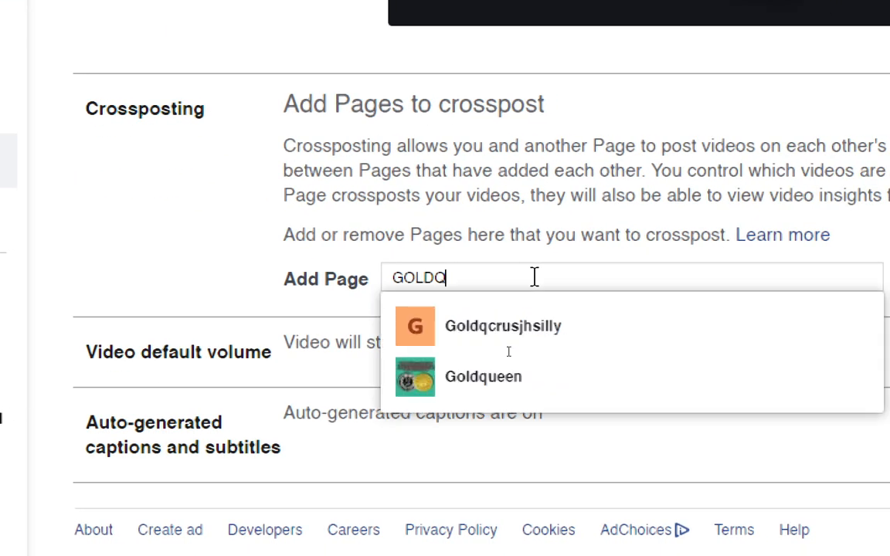
{"action": "key", "text": "ctrl+a"}
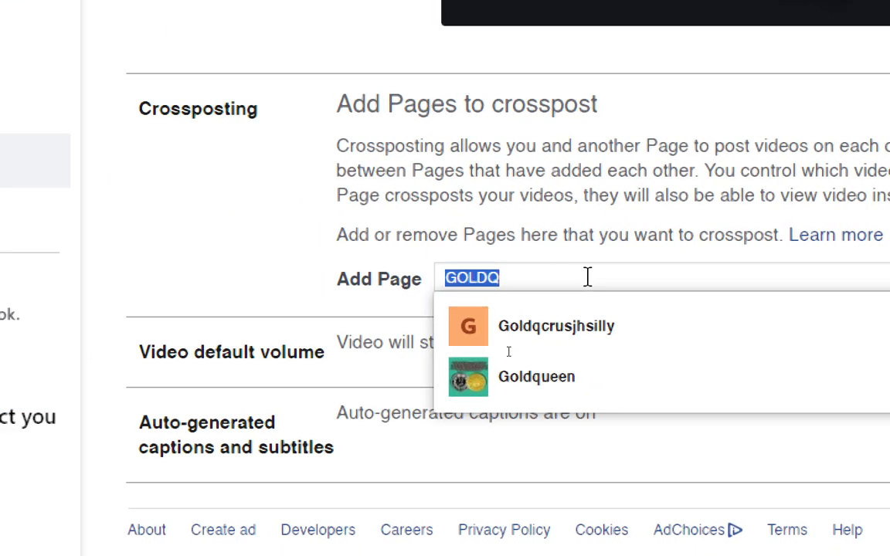
{"action": "type", "text": "GL"}
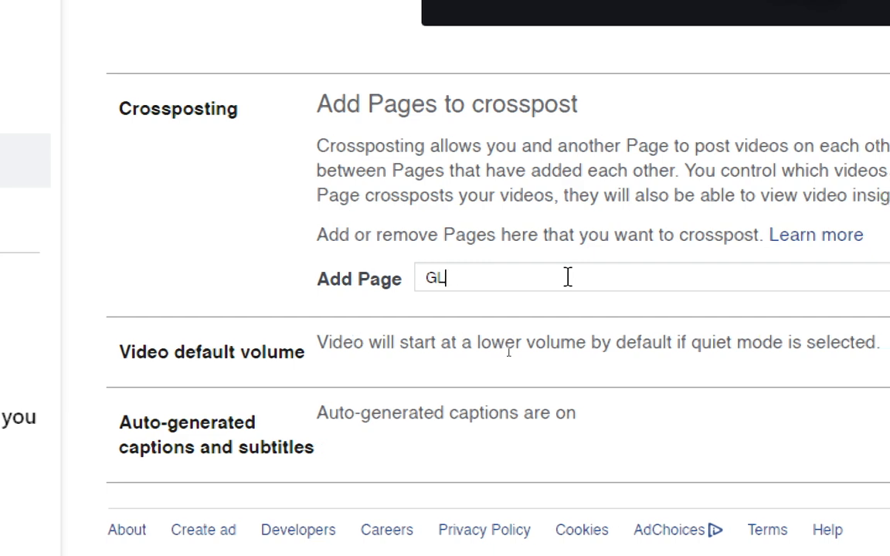
{"action": "key", "text": "BackSpace"}
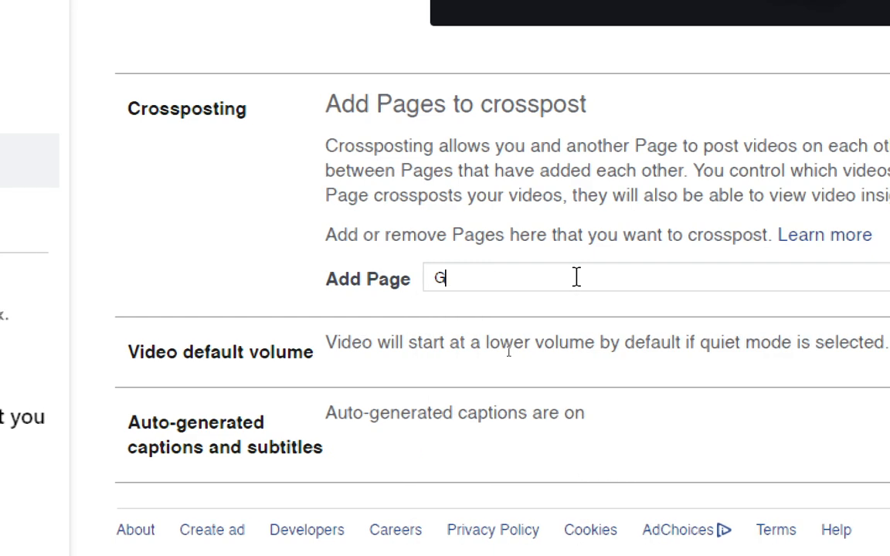
{"action": "type", "text": "OLDWAY"}
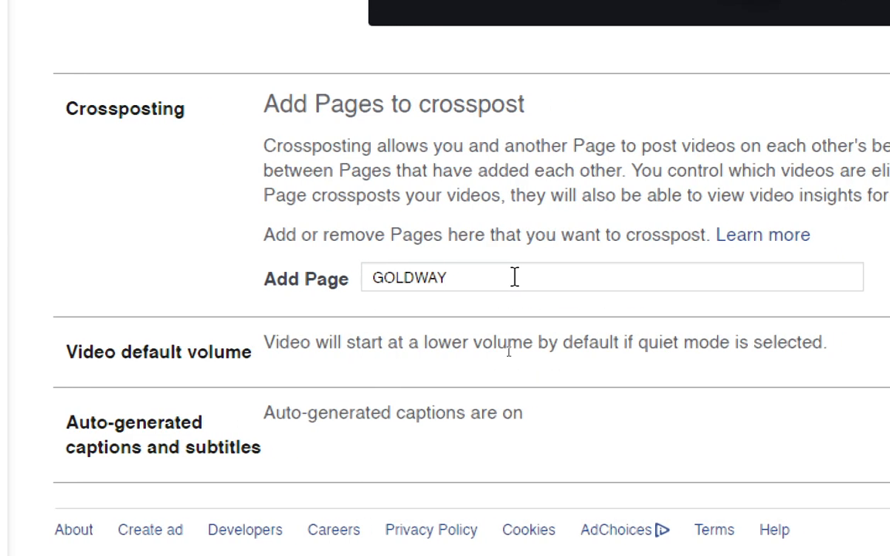
Replace the Add Page entry with "Goldway Spo" and choose the GoldWay Sports Page.
{"action": "key", "text": "ctrl+a"}
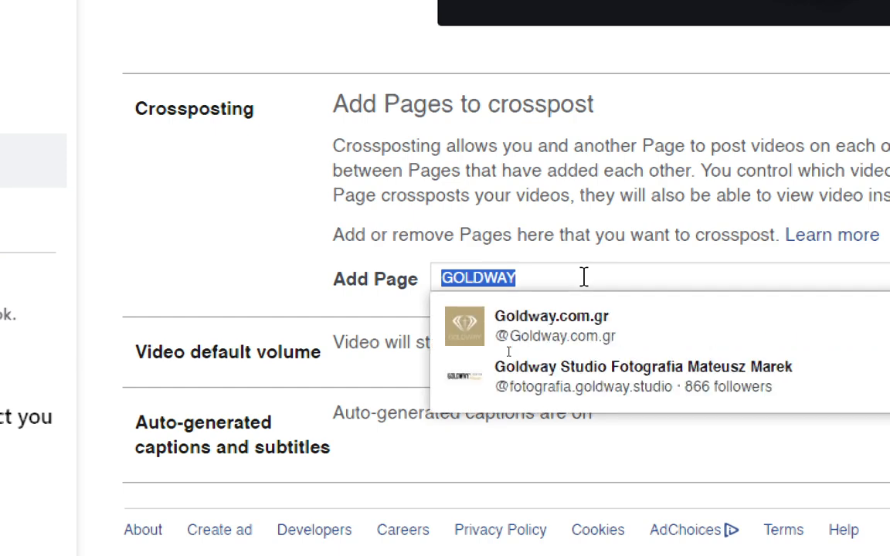
{"action": "type", "text": "G"}
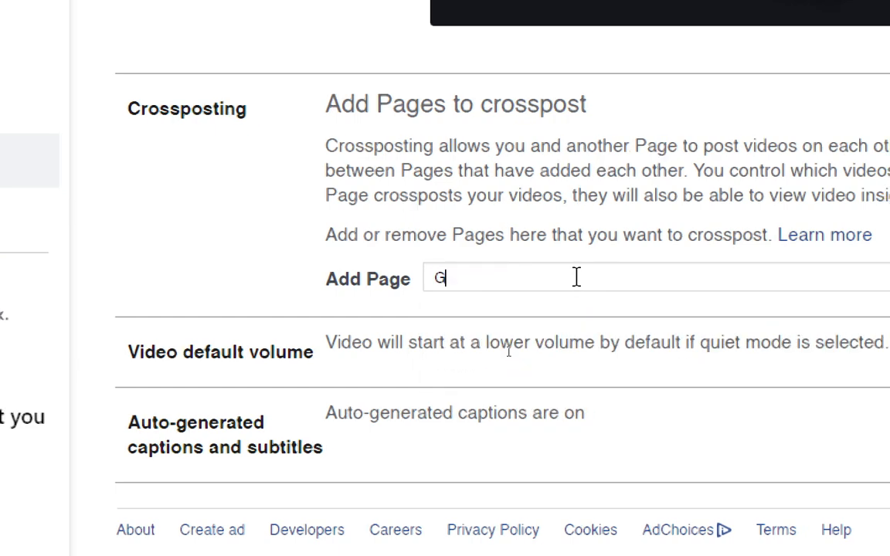
{"action": "type", "text": "old"}
{"action": "type", "text": "way"}
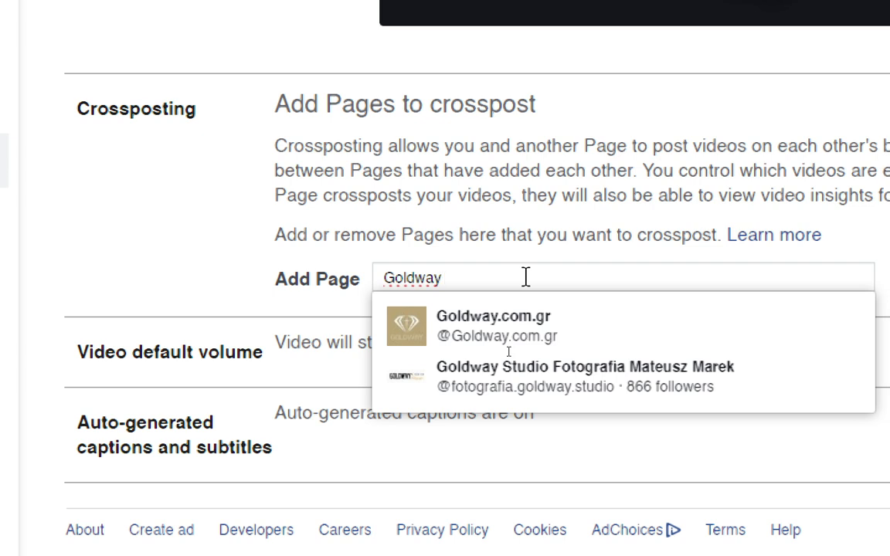
{"action": "type", "text": " Spo"}
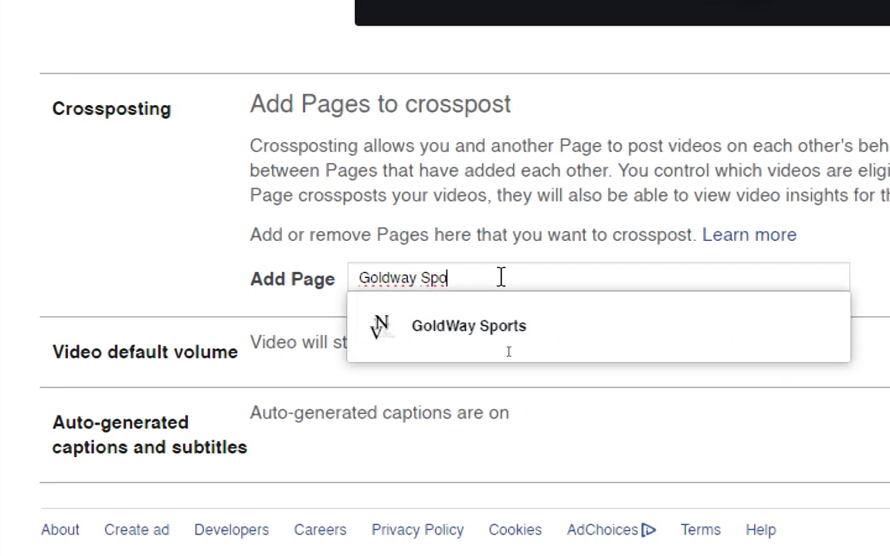
{"action": "left_click", "coordinate": [509, 351]}
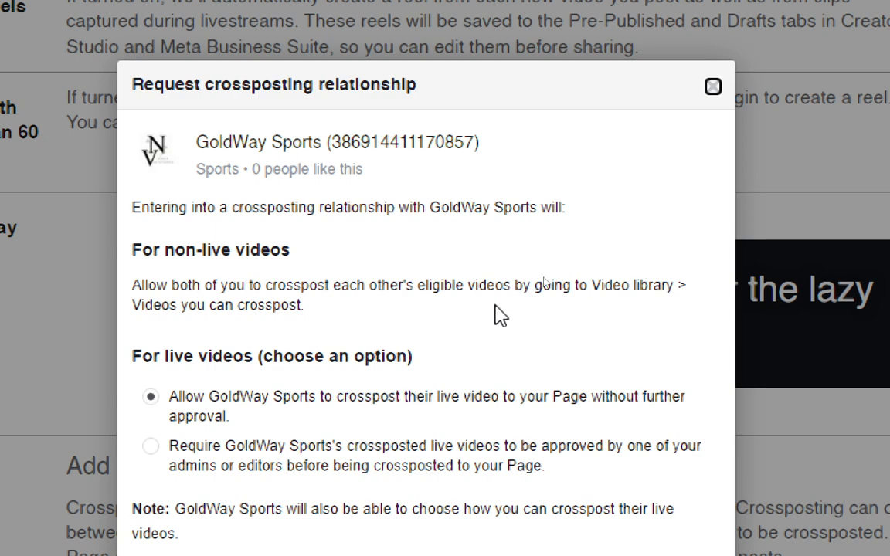
Require approval of GoldWay Sports's crossposted live videos, submit the crossposting request and finish the dialog.
{"action": "scroll", "coordinate": [344, 537], "scroll_direction": "down", "scroll_amount": 2}
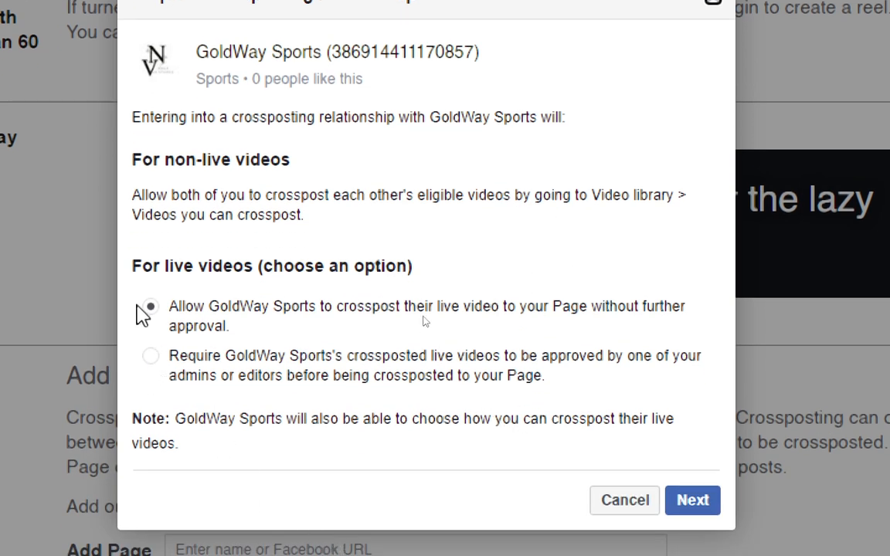
{"action": "left_click", "coordinate": [148, 358]}
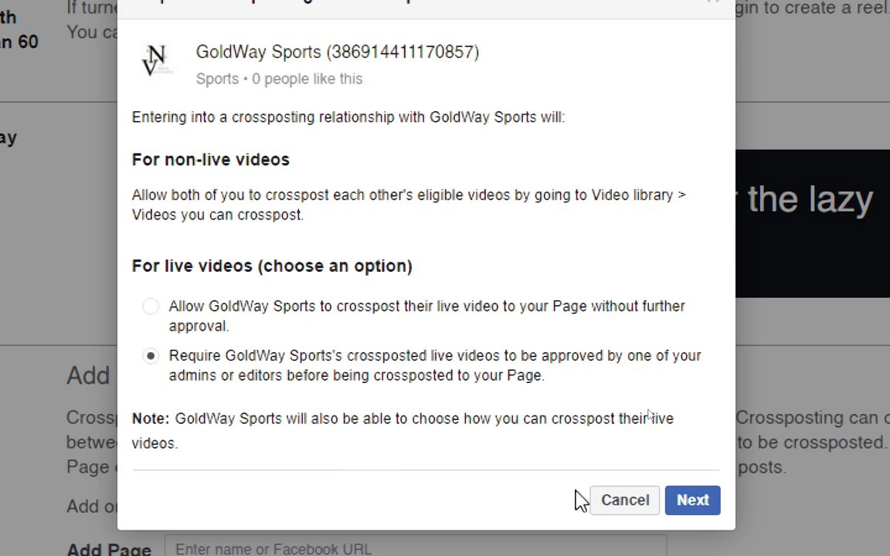
{"action": "left_click", "coordinate": [674, 506]}
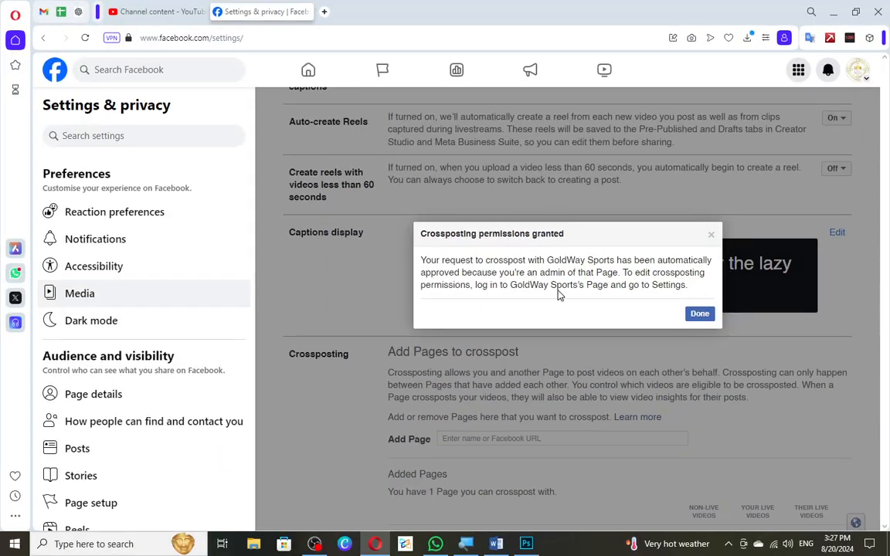
{"action": "left_click", "coordinate": [700, 316]}
Search for "howfinds" as another Page to add under Crossposting.
{"action": "scroll", "coordinate": [600, 352], "scroll_direction": "down", "scroll_amount": 2}
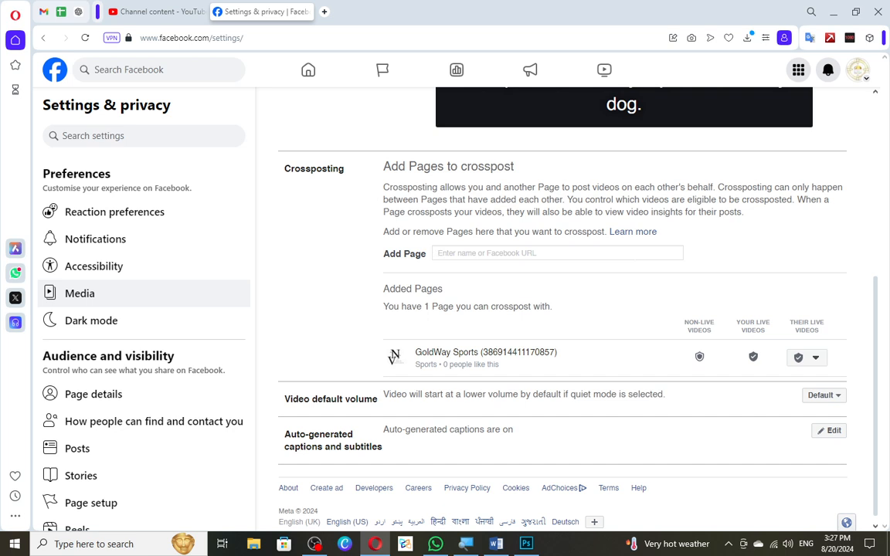
{"action": "type", "text": "how"}
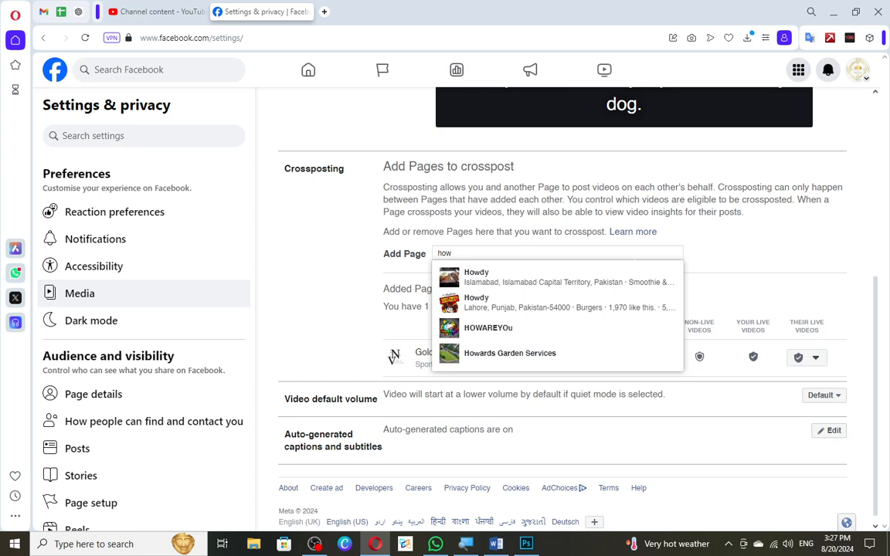
{"action": "type", "text": "fin"}
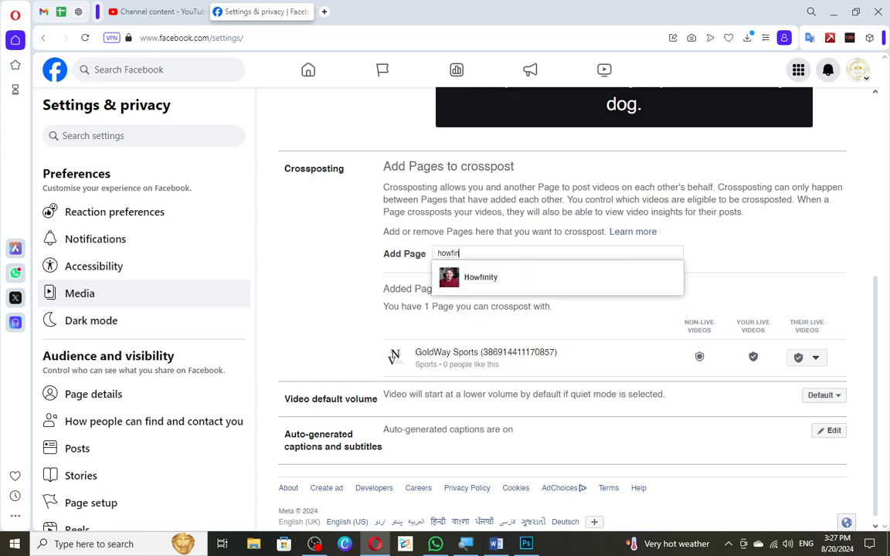
{"action": "type", "text": "d"}
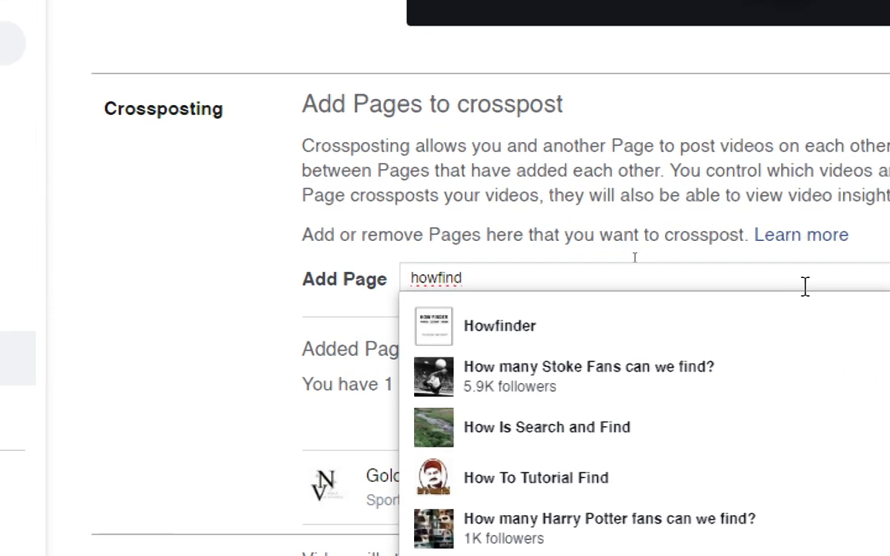
{"action": "type", "text": "s"}
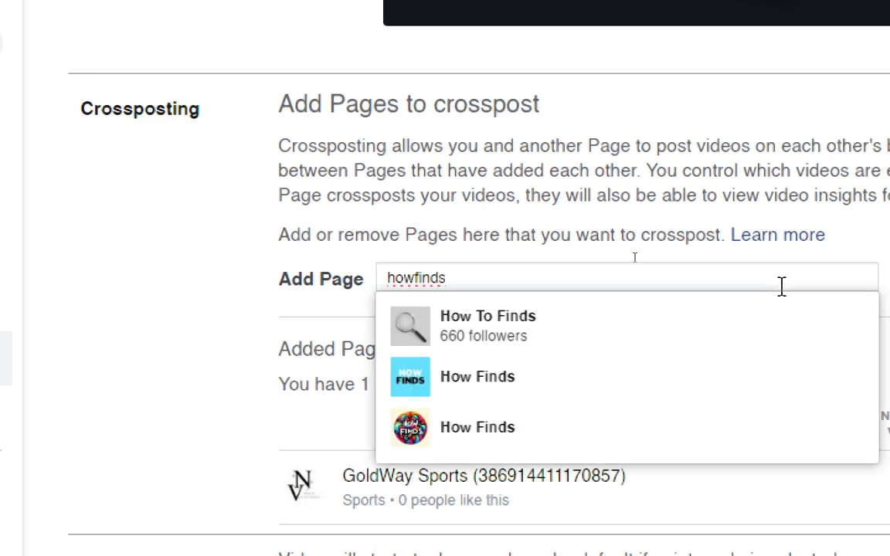
Choose the How Finds Page with the light blue logo and request crossposting with its live videos requiring approval.
{"action": "key", "text": "Down"}
{"action": "key", "text": "Down"}
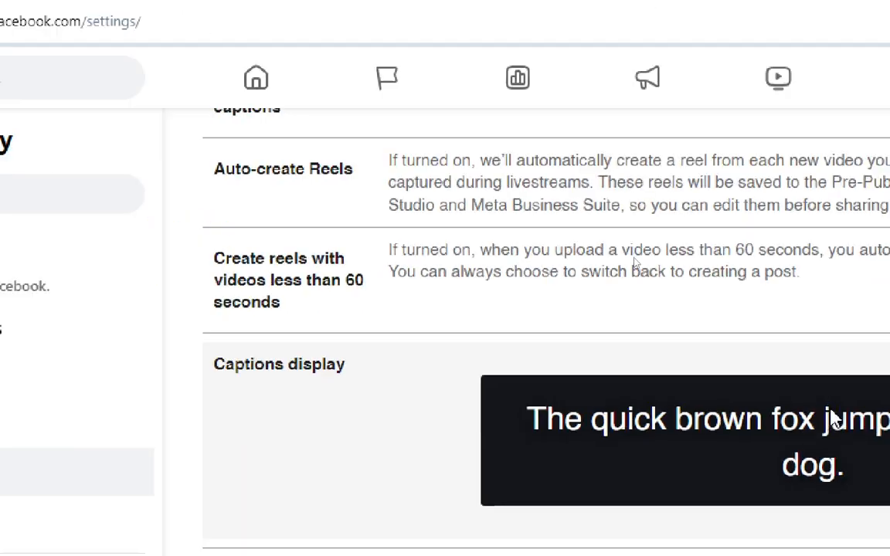
{"action": "key", "text": "Return"}
{"action": "left_click_drag", "start_coordinate": [512, 342], "coordinate": [508, 331]}
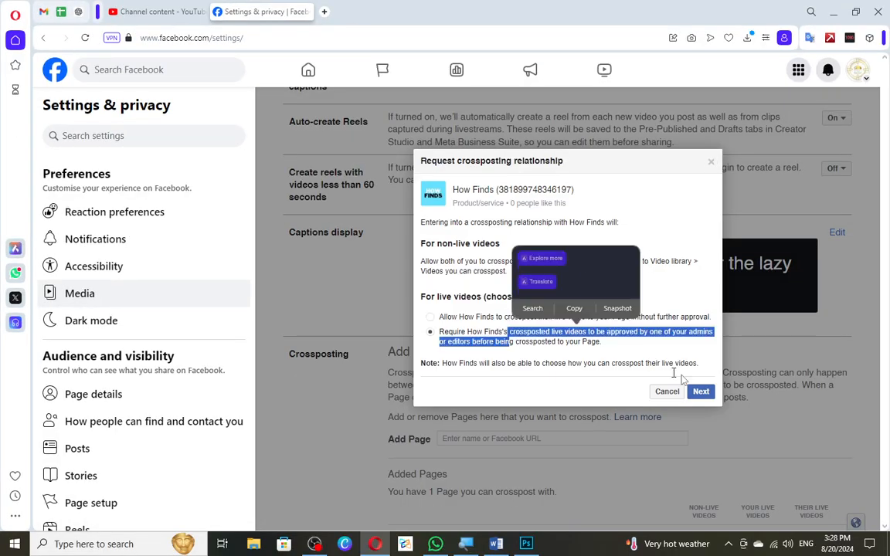
{"action": "left_click", "coordinate": [700, 391]}
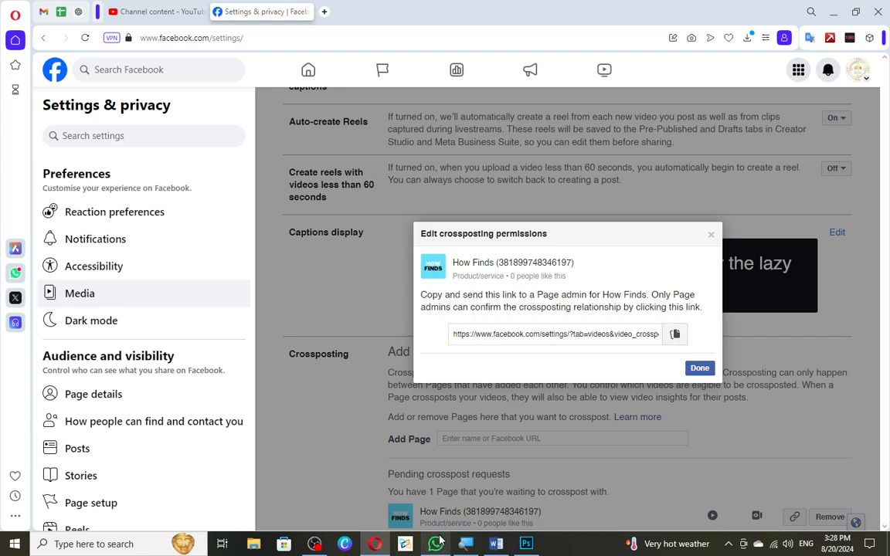
Switch to WhatsApp, search the chats for "300" and open the DGM 300 group.
{"action": "mouse_move", "coordinate": [435, 542]}
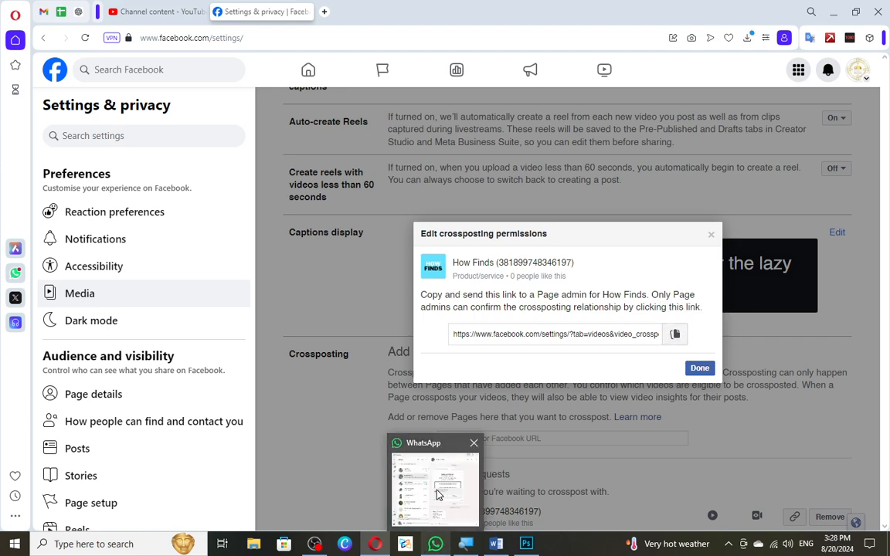
{"action": "left_click", "coordinate": [395, 446]}
{"action": "key", "text": "ctrl+f"}
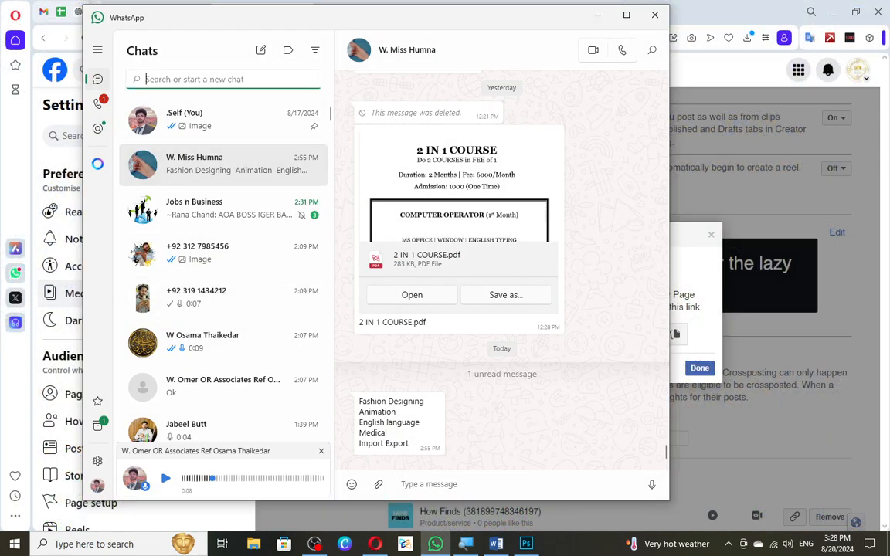
{"action": "type", "text": "3"}
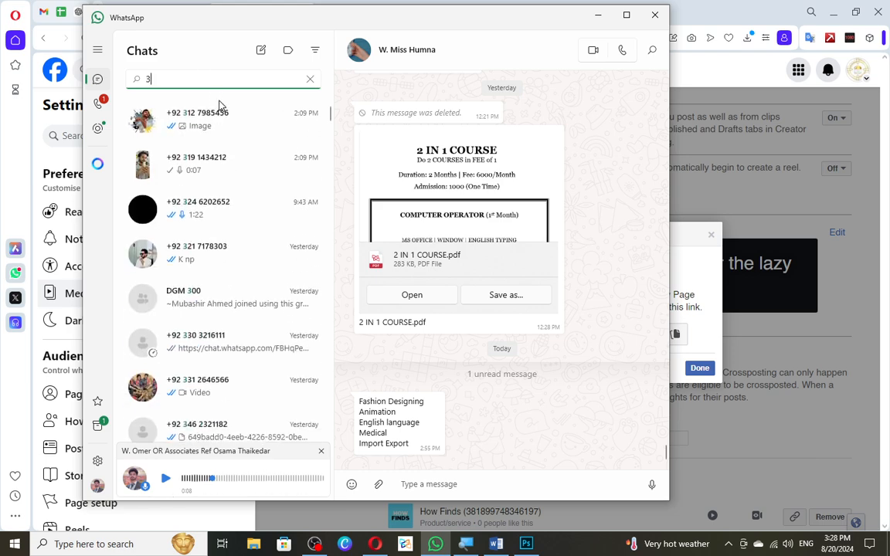
{"action": "type", "text": "00"}
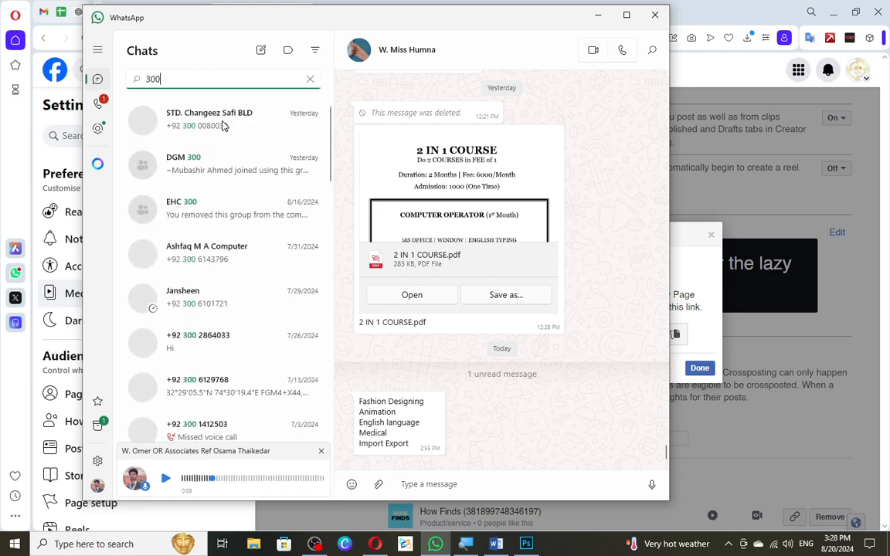
{"action": "left_click", "coordinate": [244, 165]}
Send the copied crossposting confirmation link to the group, then return to Facebook and finish the crossposting permissions dialog.
{"action": "key", "text": "ctrl+v"}
{"action": "key", "text": "Return"}
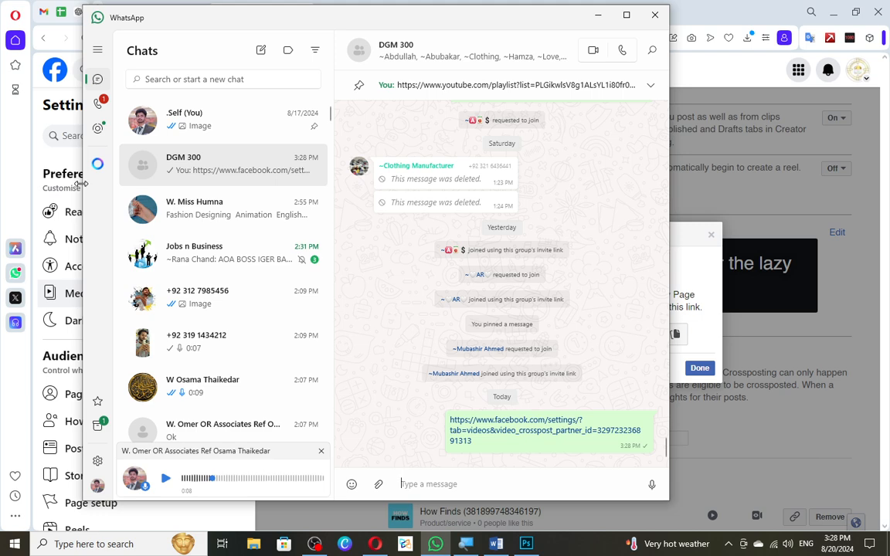
{"action": "left_click", "coordinate": [596, 14]}
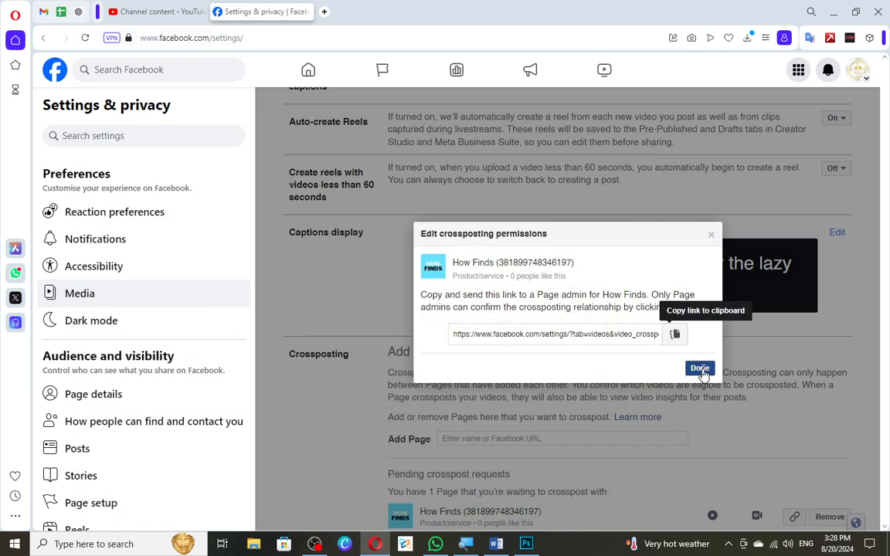
{"action": "left_click", "coordinate": [698, 367]}
Remove the pending crosspost request for How Finds and confirm the removal.
{"action": "scroll", "coordinate": [533, 309], "scroll_direction": "down", "scroll_amount": 4}
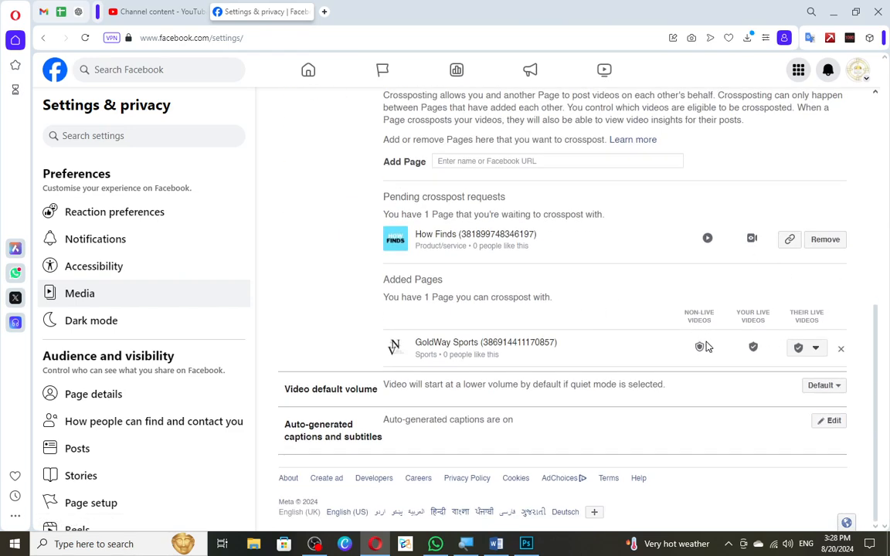
{"action": "mouse_move", "coordinate": [698, 350]}
{"action": "mouse_move", "coordinate": [753, 351]}
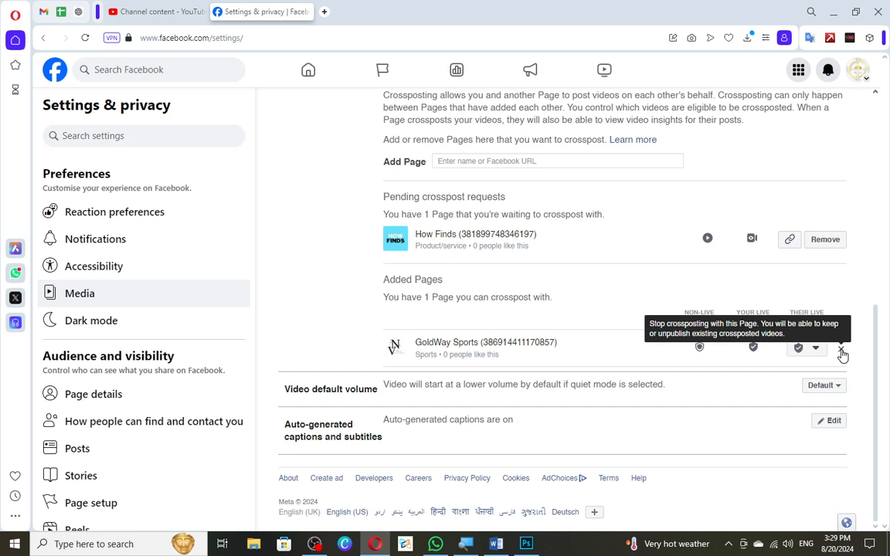
{"action": "left_click", "coordinate": [821, 241]}
{"action": "left_click", "coordinate": [685, 295]}
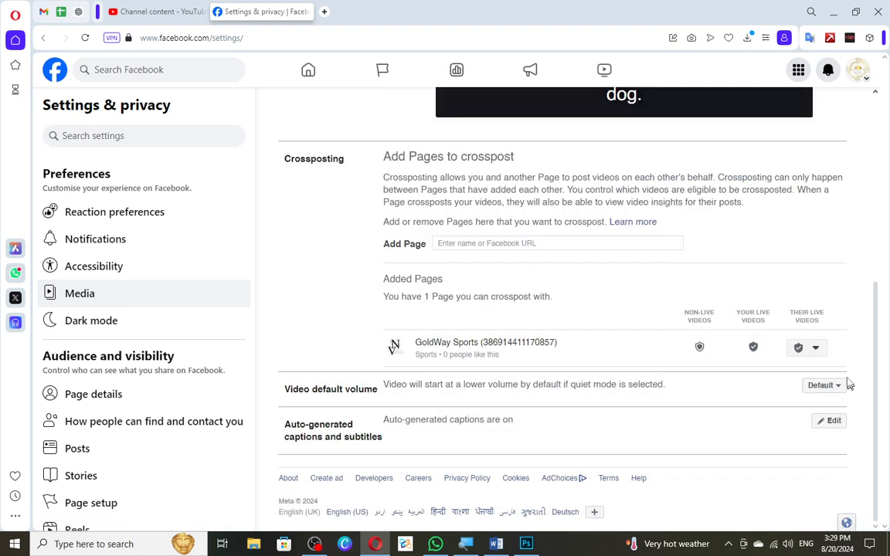
Review the choices for Video default volume, keeping Default.
{"action": "mouse_move", "coordinate": [836, 352]}
{"action": "left_click", "coordinate": [835, 391]}
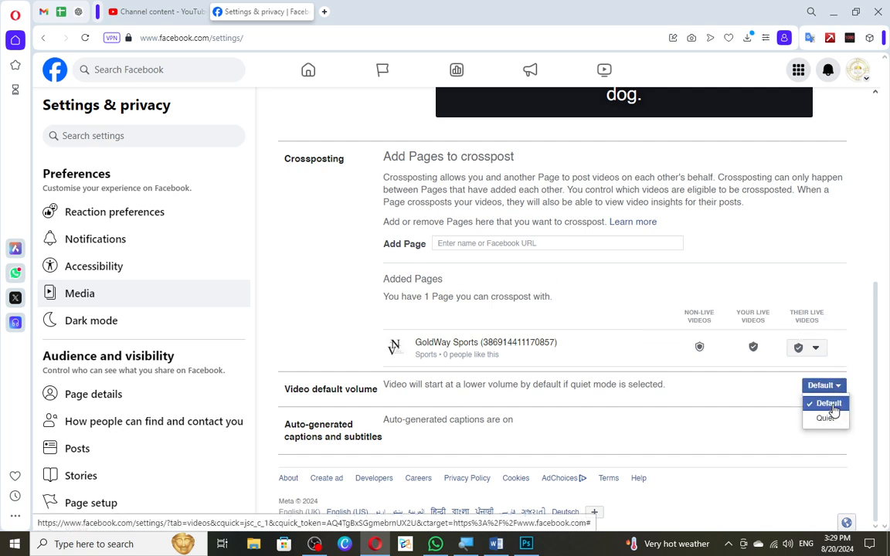
{"action": "left_click_drag", "start_coordinate": [833, 407], "coordinate": [810, 416]}
{"action": "left_click", "coordinate": [769, 395]}
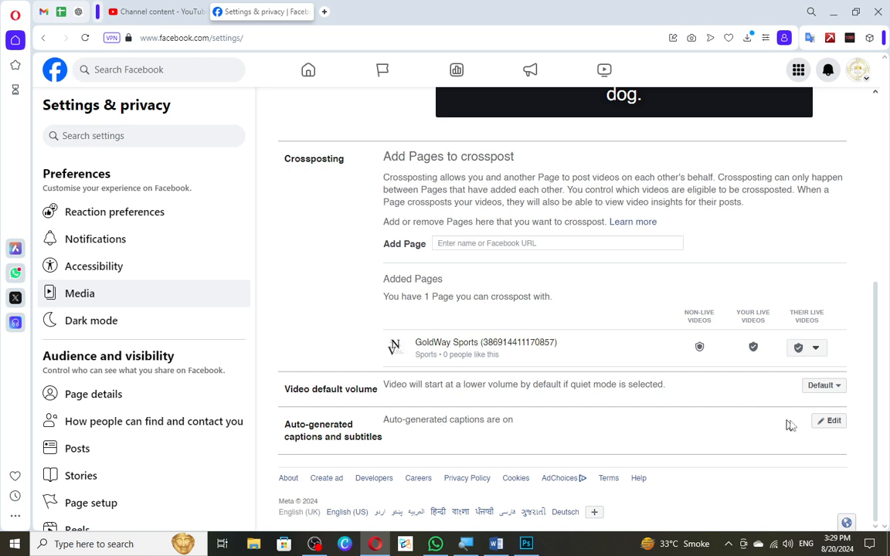
Set Auto-generated captions and subtitles to "Don't auto-generate captions or subtitles" and save.
{"action": "left_click", "coordinate": [822, 422]}
{"action": "scroll", "coordinate": [579, 410], "scroll_direction": "down", "scroll_amount": 2}
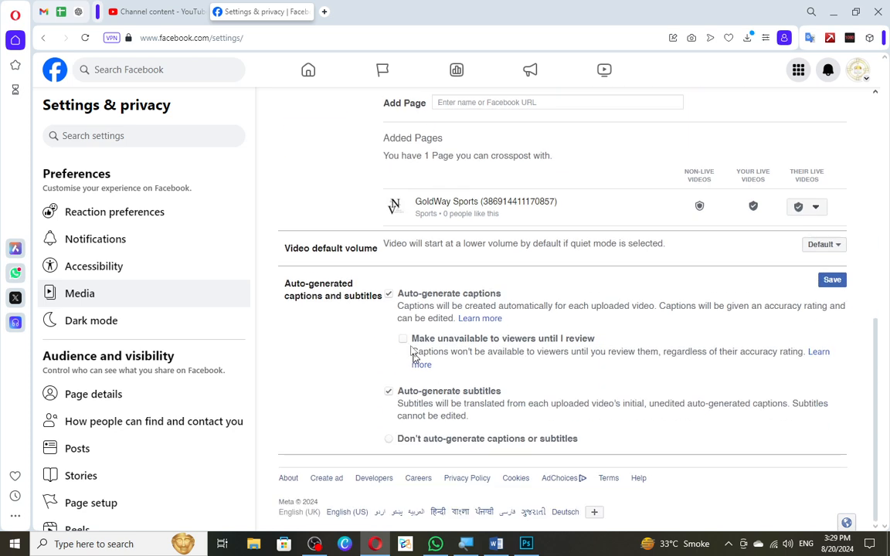
{"action": "left_click", "coordinate": [390, 440]}
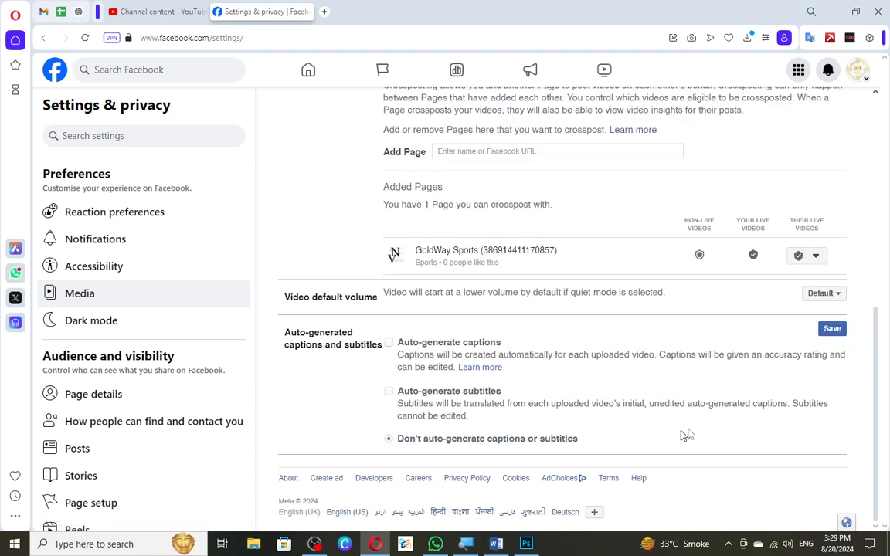
{"action": "left_click", "coordinate": [831, 330]}
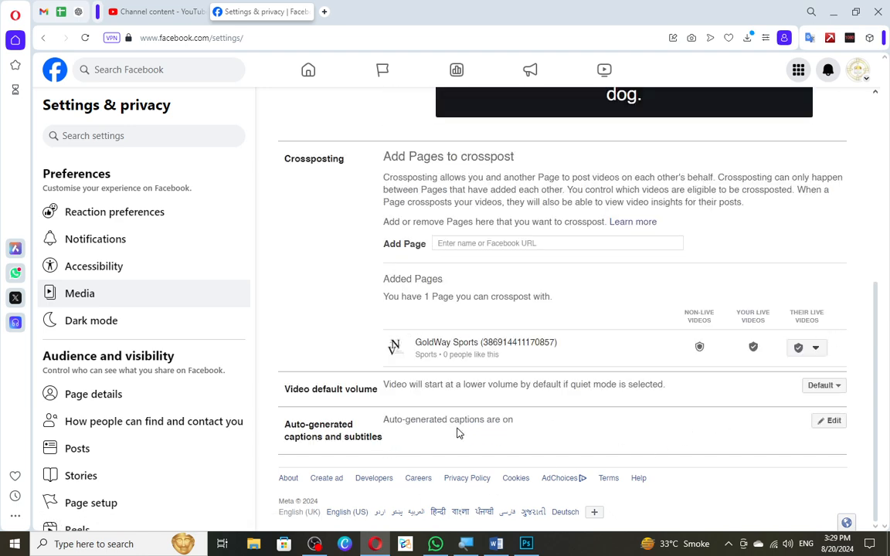
Review the video settings on the Media page, and open the Dark mode settings.
{"action": "scroll", "coordinate": [459, 435], "scroll_direction": "up", "scroll_amount": 4}
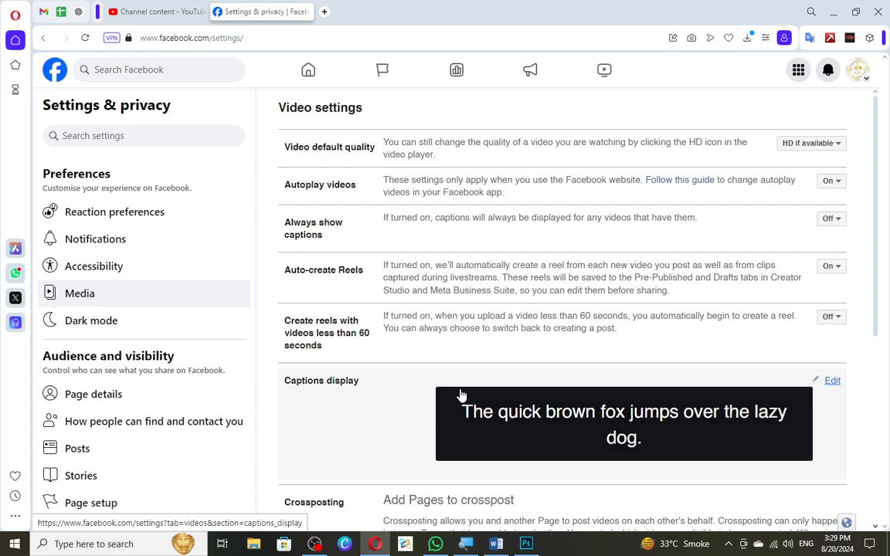
{"action": "scroll", "coordinate": [460, 397], "scroll_direction": "down", "scroll_amount": 4}
{"action": "scroll", "coordinate": [418, 309], "scroll_direction": "up", "scroll_amount": 4}
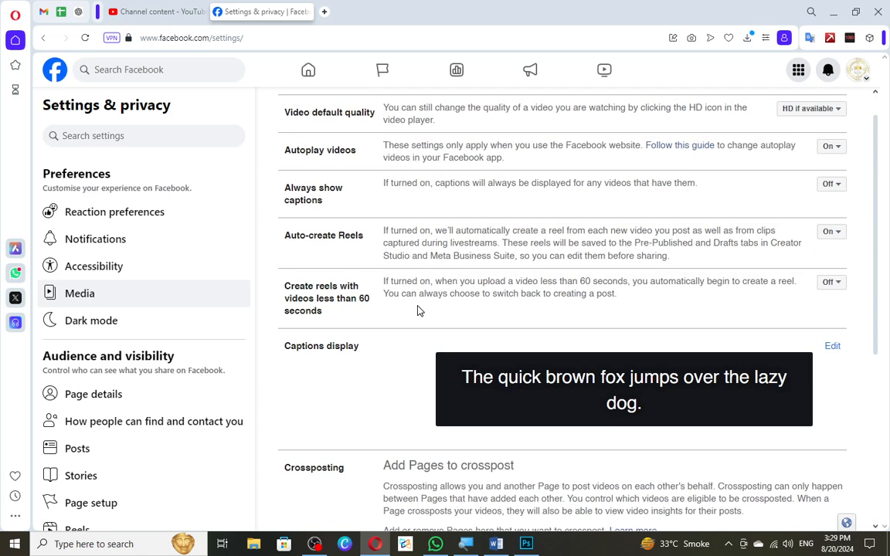
{"action": "scroll", "coordinate": [409, 278], "scroll_direction": "down", "scroll_amount": 4}
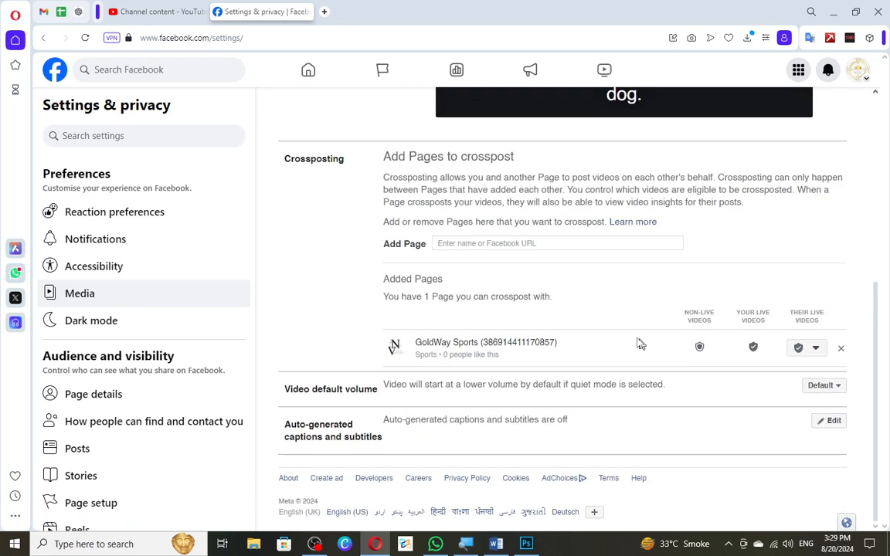
{"action": "left_click", "coordinate": [177, 326]}
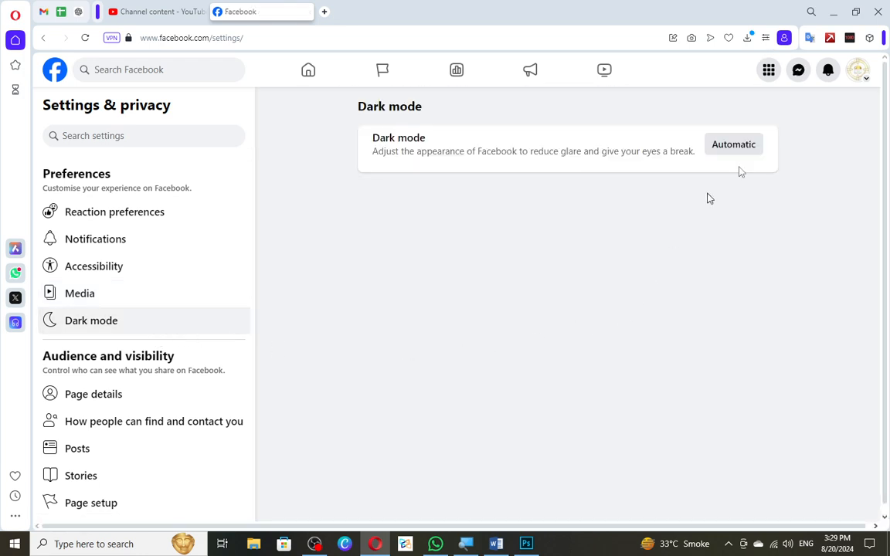
Open the Page details' contact and basic info, and view the categories editor without changing anything.
{"action": "left_click", "coordinate": [132, 405]}
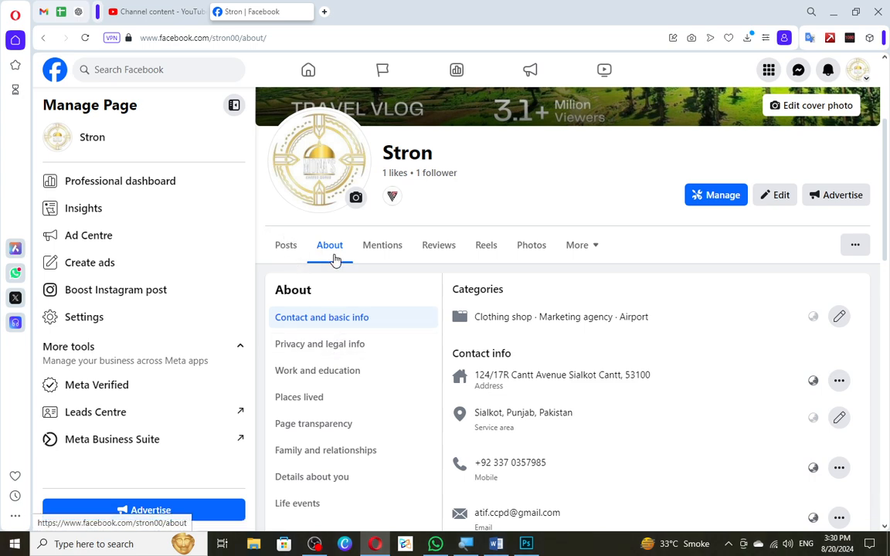
{"action": "scroll", "coordinate": [540, 278], "scroll_direction": "down", "scroll_amount": 3}
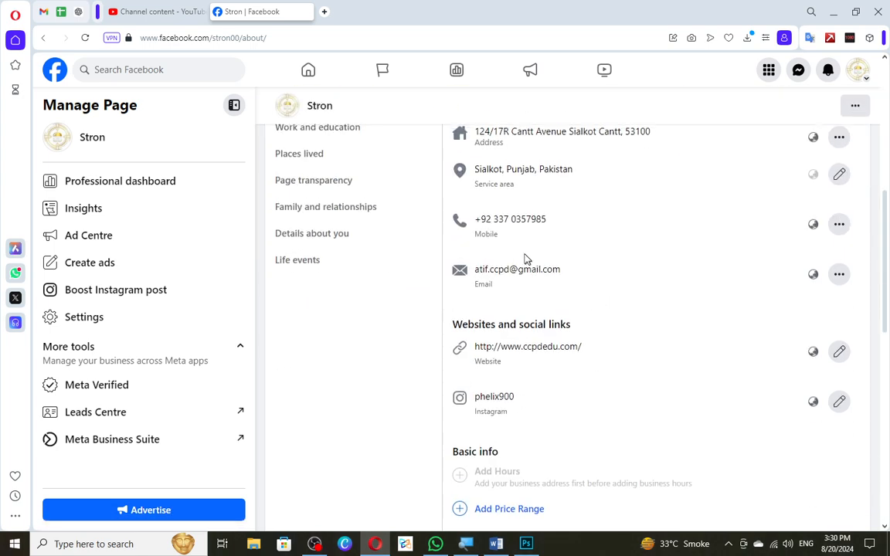
{"action": "scroll", "coordinate": [432, 232], "scroll_direction": "up", "scroll_amount": 2}
{"action": "left_click", "coordinate": [317, 193]}
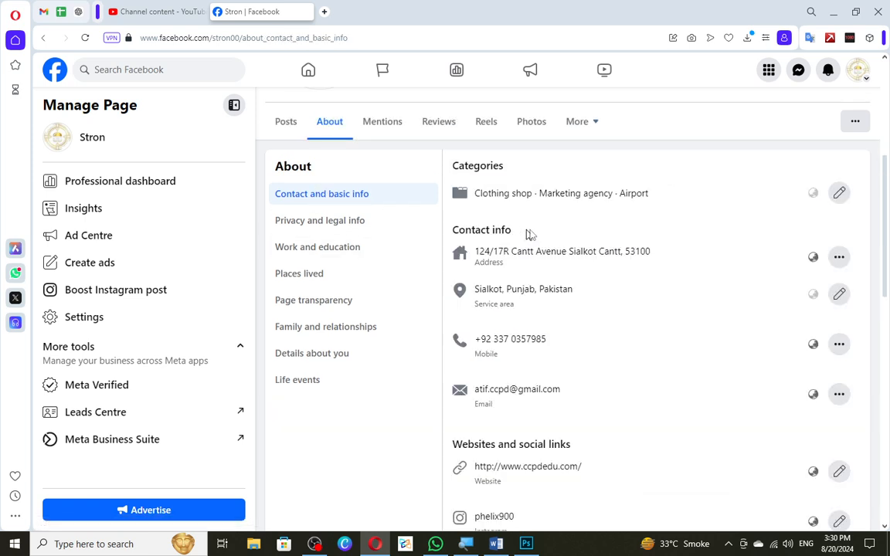
{"action": "left_click", "coordinate": [840, 194]}
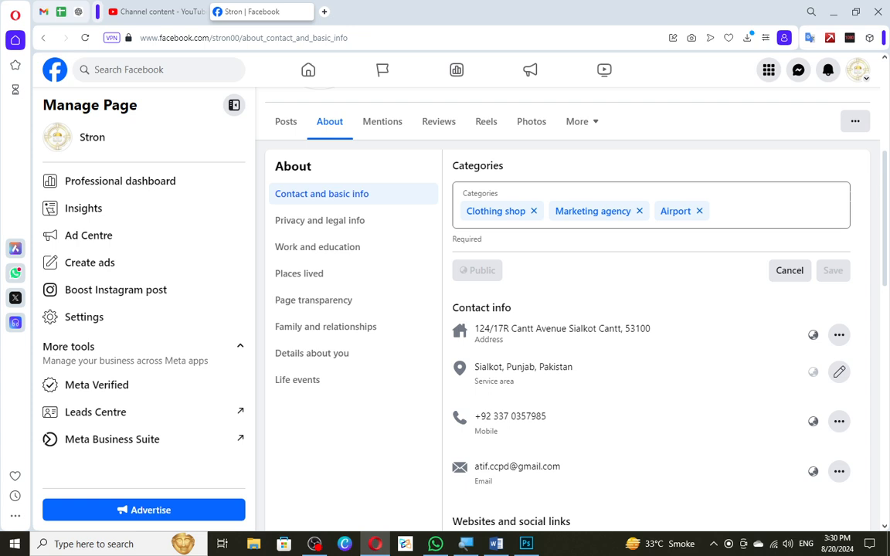
{"action": "left_click", "coordinate": [786, 269]}
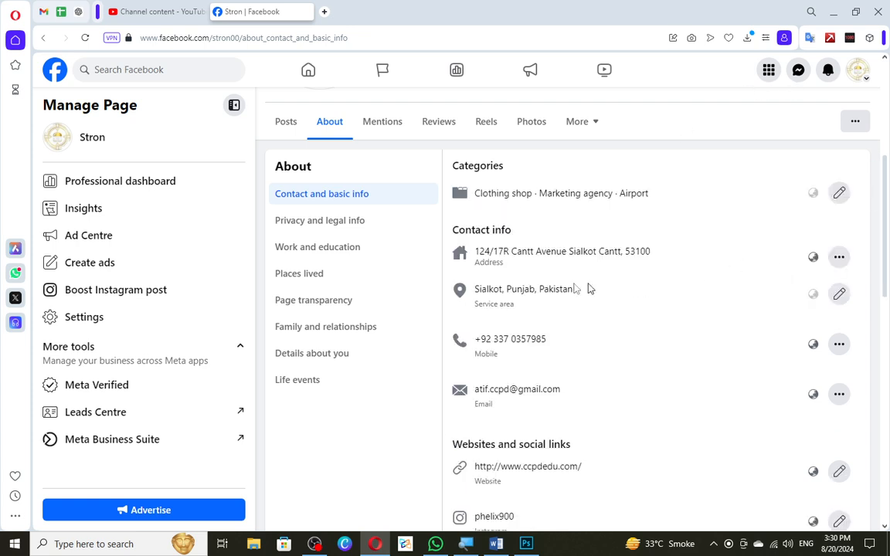
Open the Page's address for editing and replace the street address with the new one.
{"action": "scroll", "coordinate": [587, 289], "scroll_direction": "down", "scroll_amount": 1}
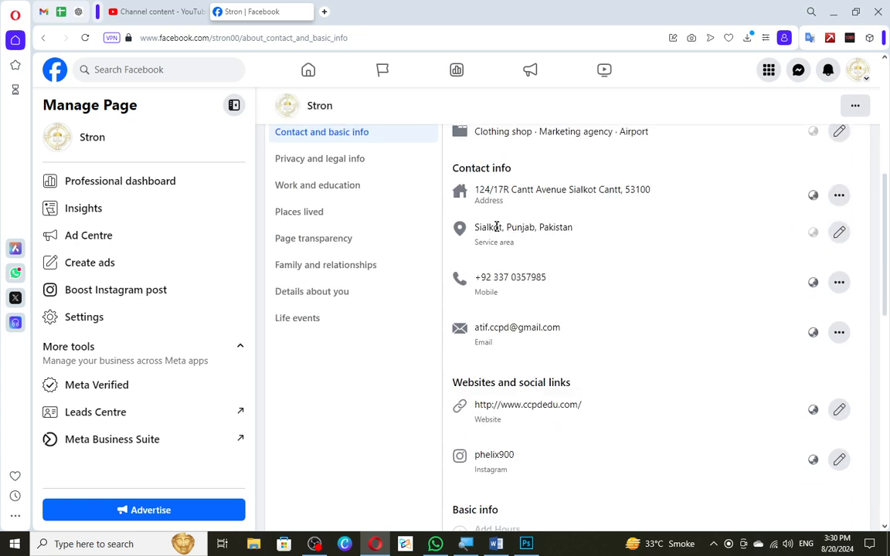
{"action": "left_click", "coordinate": [838, 195]}
{"action": "left_click", "coordinate": [711, 234]}
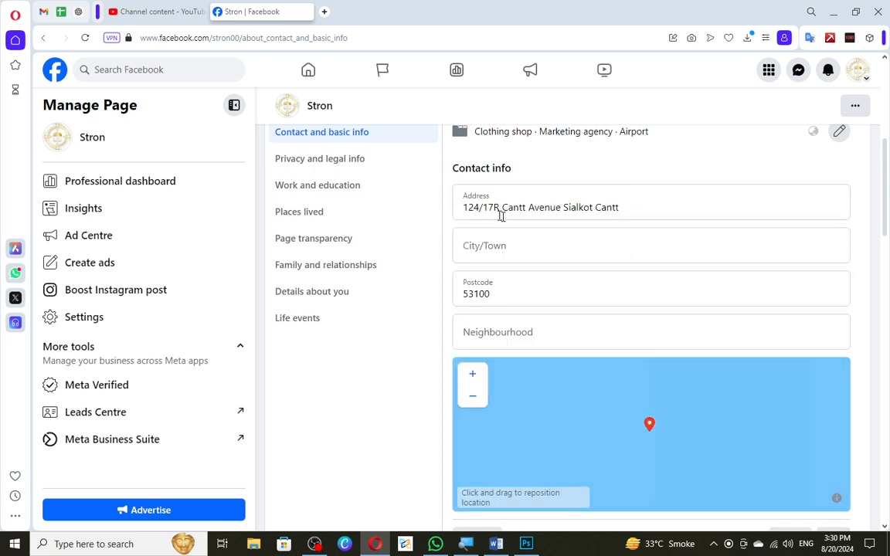
{"action": "left_click", "coordinate": [567, 207]}
{"action": "key", "text": "ctrl+a"}
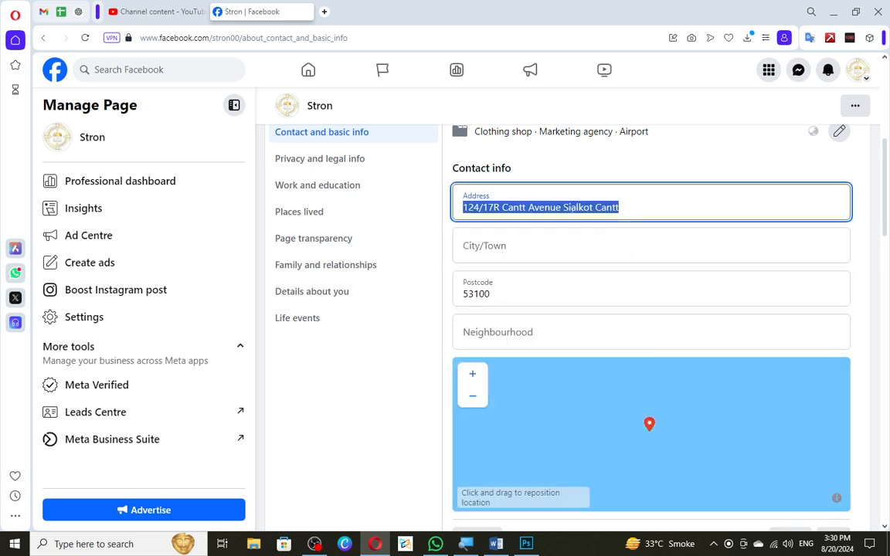
{"action": "key", "text": "BackSpace"}
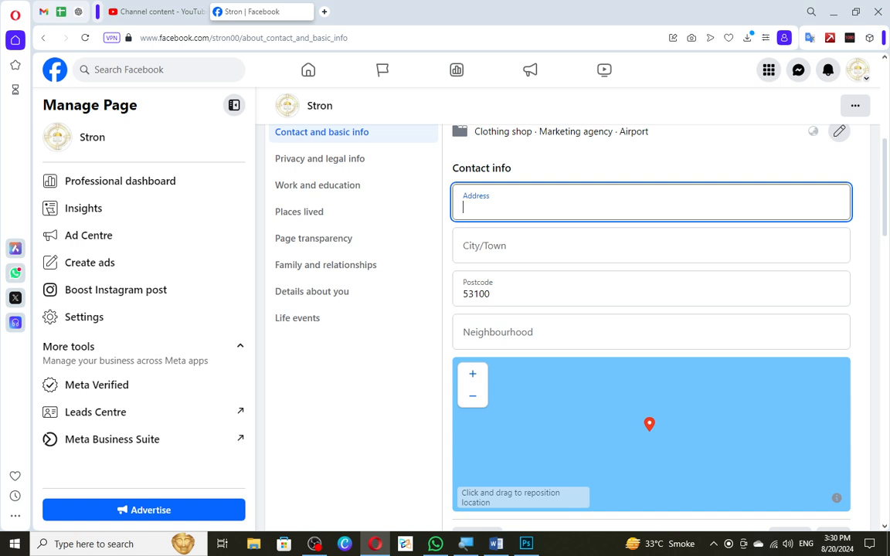
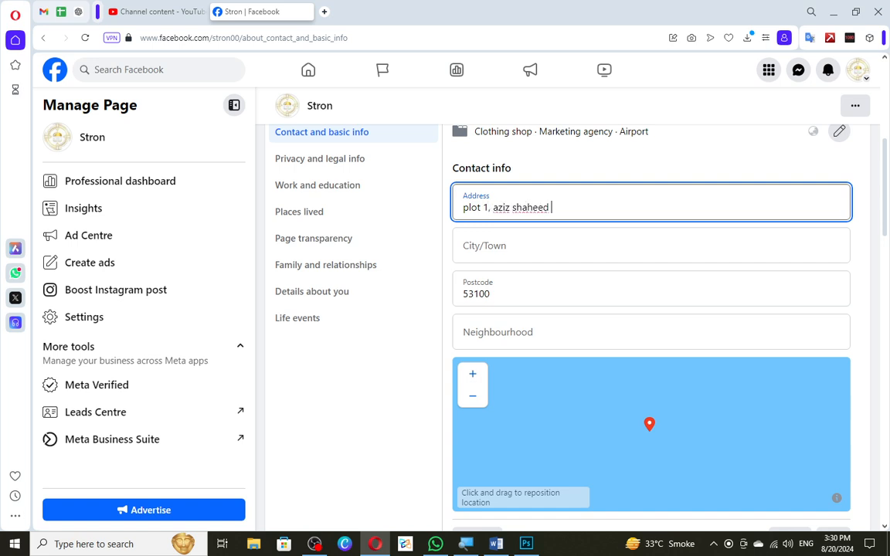
{"action": "key", "text": "Tab"}
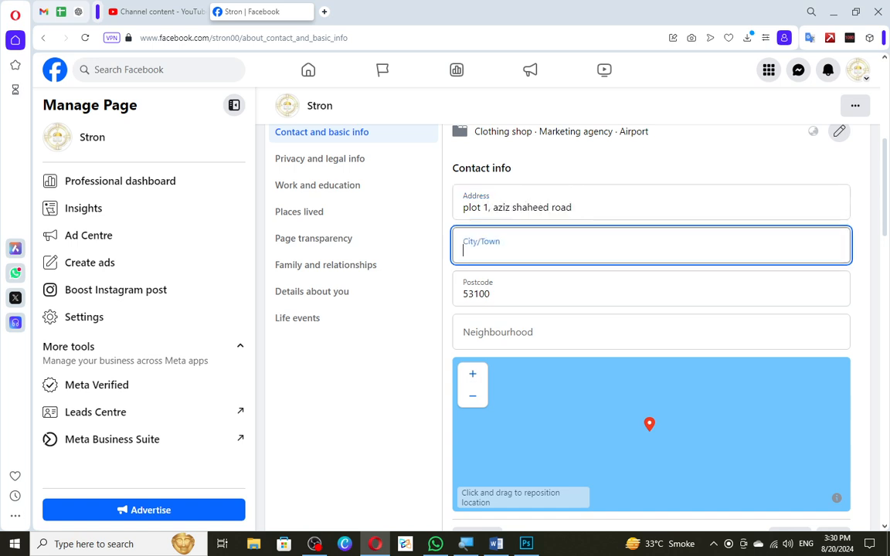
Try to find a more specific City/Town for the address by searching "sadar sialko" and "cantt sial".
{"action": "type", "text": "sialko"}
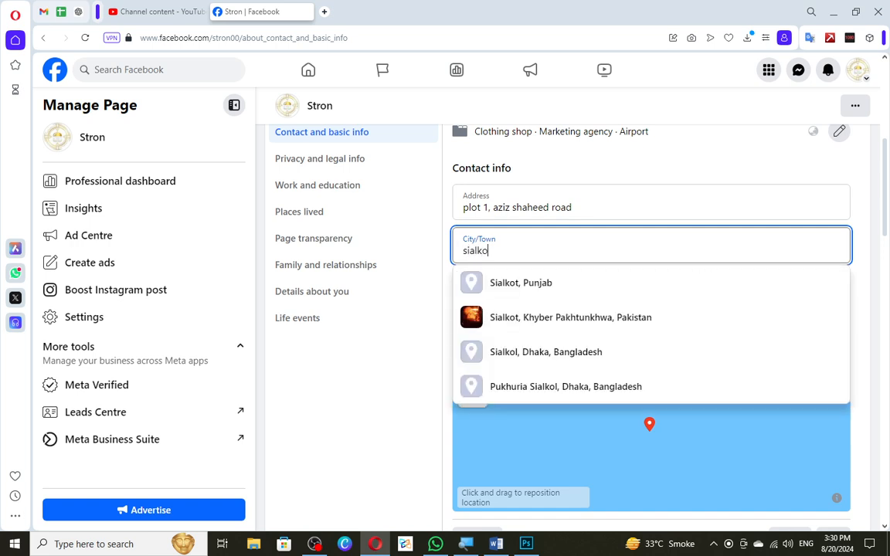
{"action": "key", "text": "ctrl+a"}
{"action": "type", "text": "sadar "}
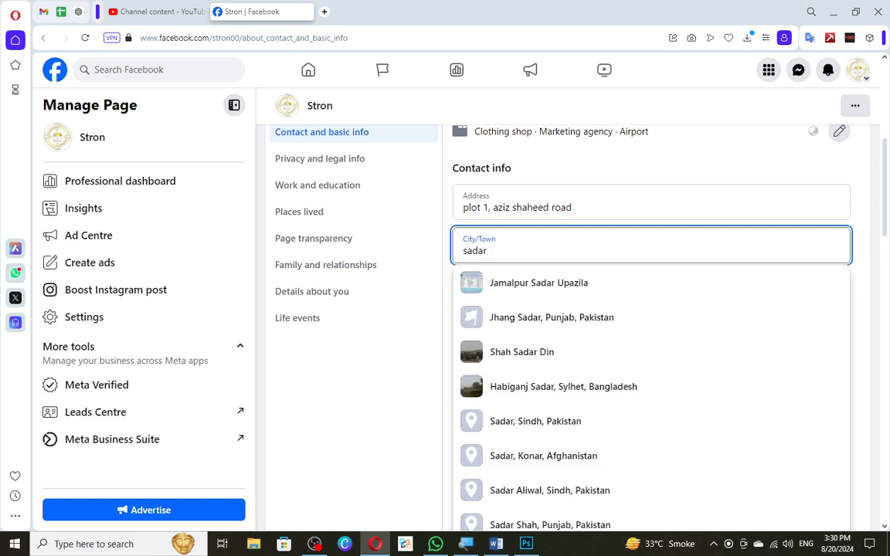
{"action": "type", "text": "sialko"}
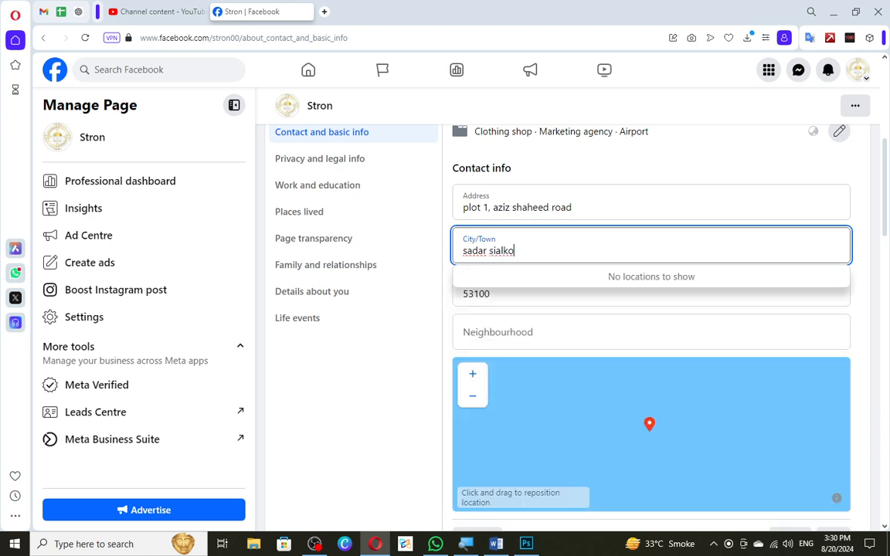
{"action": "key", "text": "ctrl+a"}
{"action": "type", "text": "cantt"}
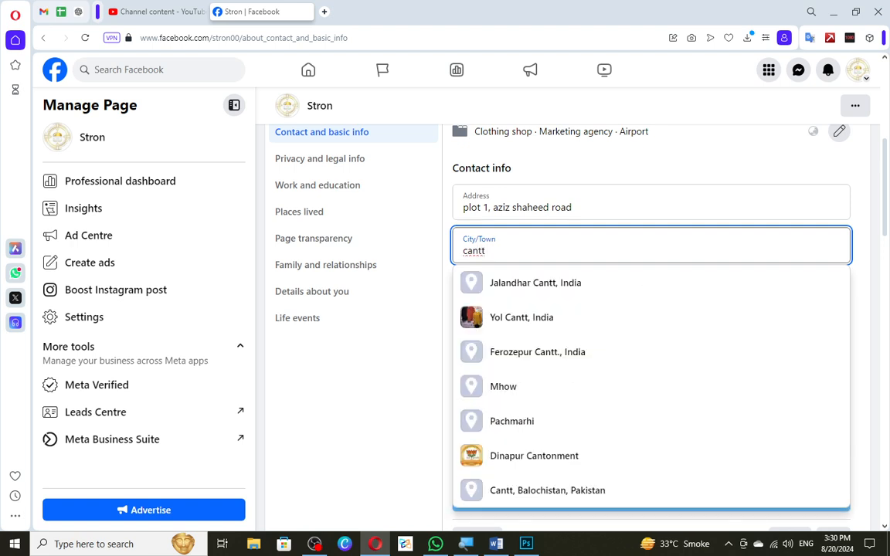
{"action": "type", "text": " sial"}
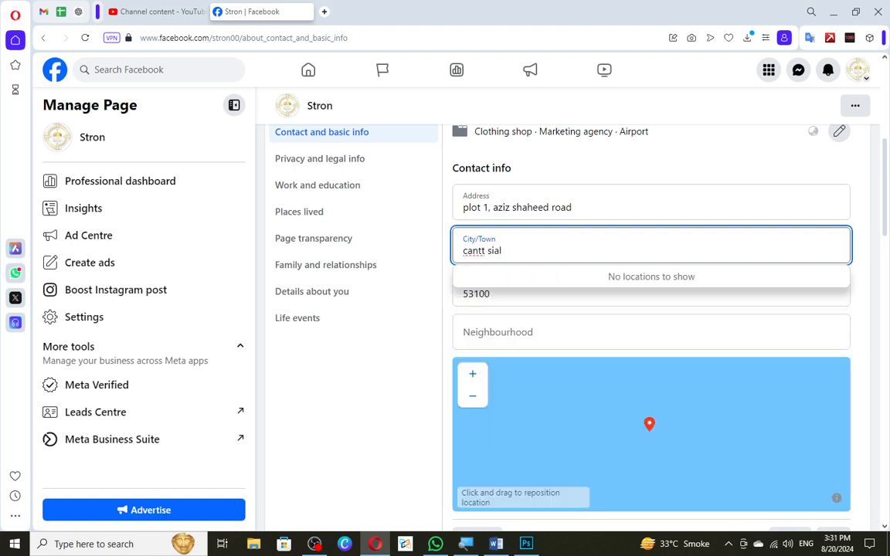
Search City/Town for Sialkot and set it to the suggested "Sialkot, Punjab".
{"action": "key", "text": "ctrl+a"}
{"action": "type", "text": "sialko"}
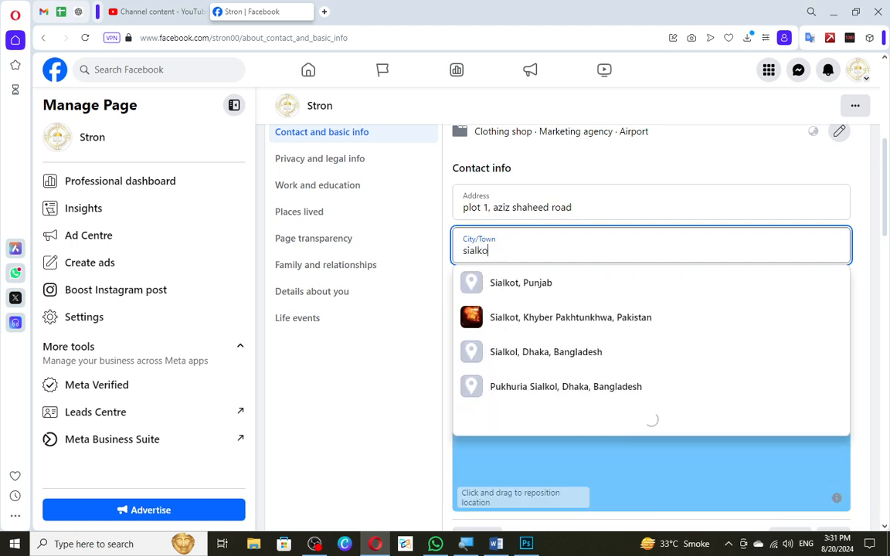
{"action": "type", "text": "t cantt"}
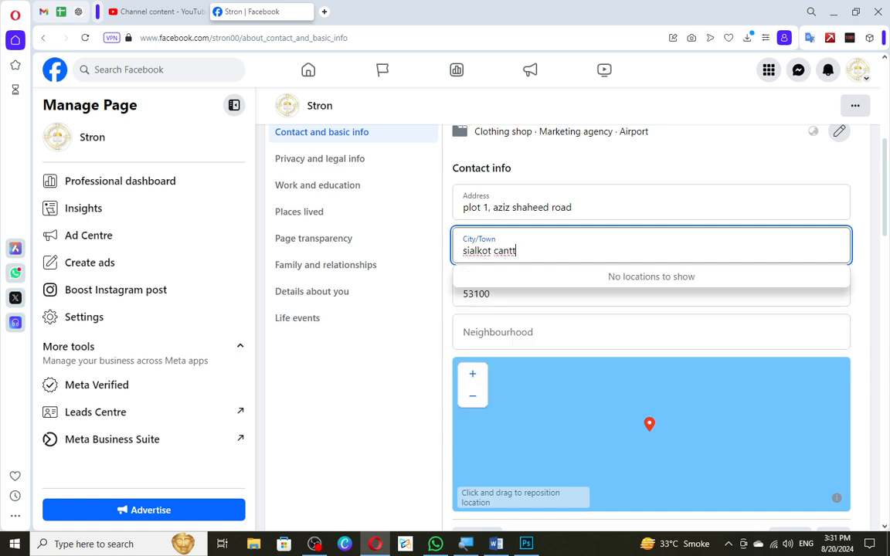
{"action": "key", "text": "BackSpace"}
{"action": "key", "text": "BackSpace"}
{"action": "key", "text": "BackSpace"}
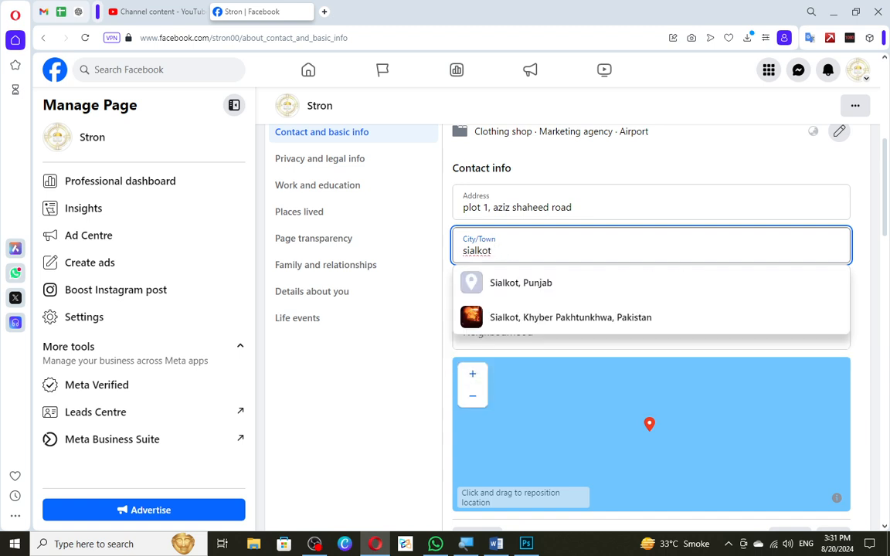
{"action": "key", "text": "Down"}
{"action": "key", "text": "Return"}
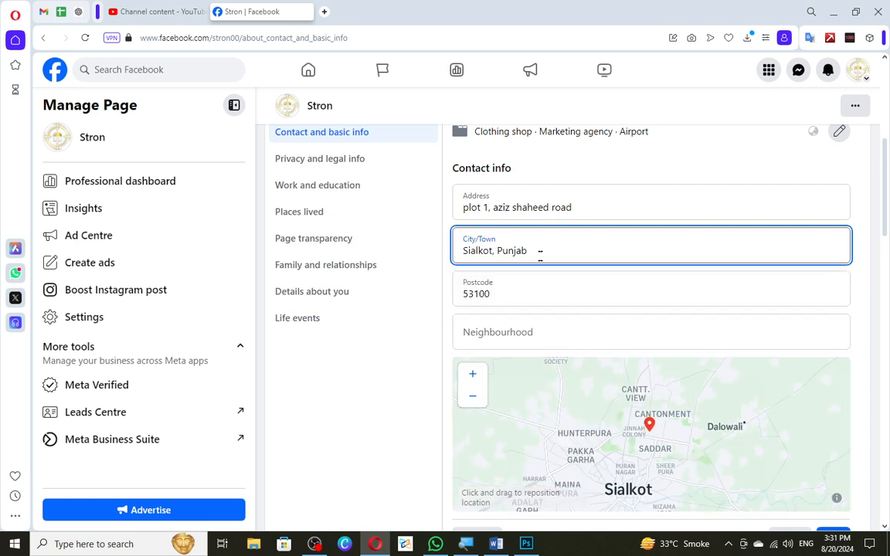
Reposition the address pin on the map onto the road named in the street address.
{"action": "scroll", "coordinate": [656, 448], "scroll_direction": "up", "scroll_amount": 4}
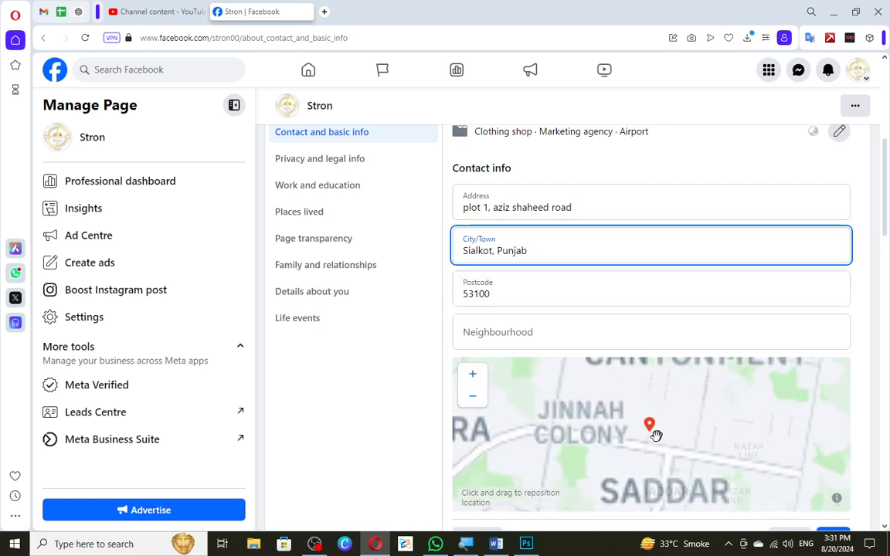
{"action": "mouse_move", "coordinate": [654, 432]}
{"action": "left_mouse_down"}
{"action": "mouse_move", "coordinate": [661, 429]}
{"action": "mouse_move", "coordinate": [652, 433]}
{"action": "left_mouse_up"}
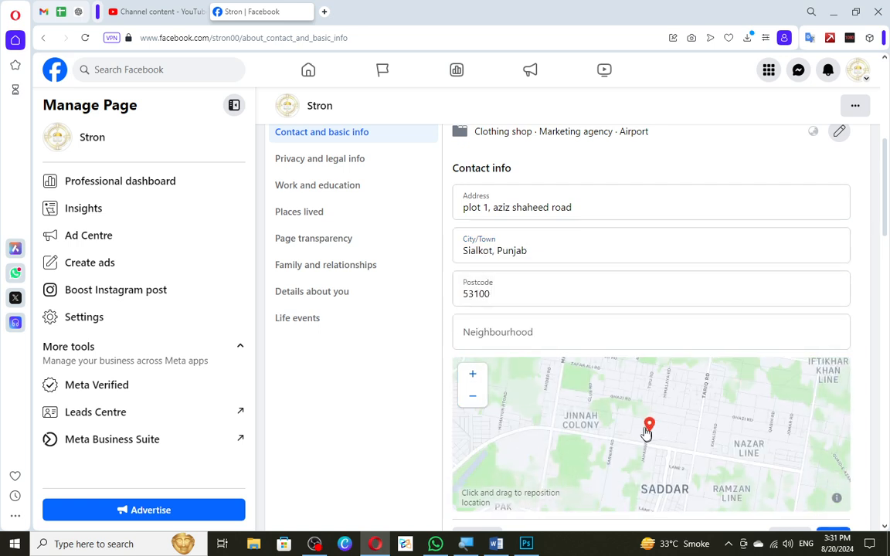
{"action": "scroll", "coordinate": [649, 304], "scroll_direction": "down", "scroll_amount": 1}
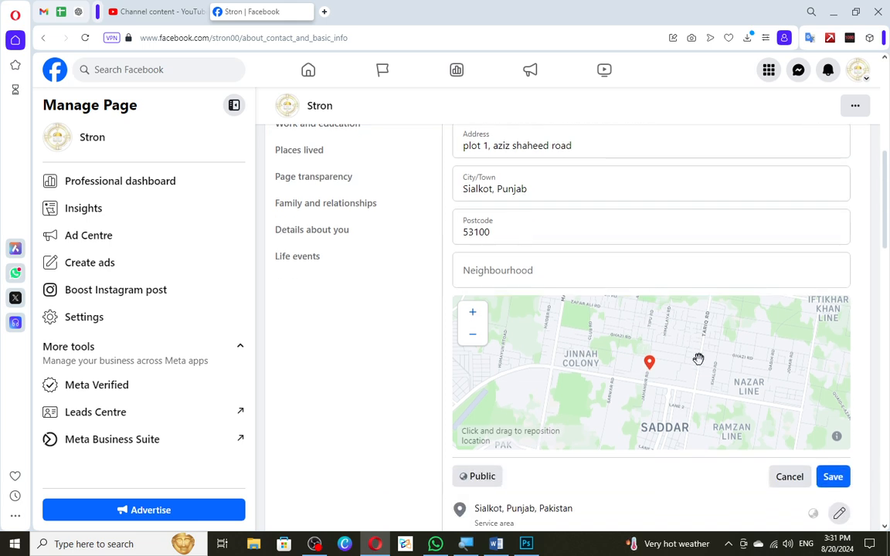
{"action": "scroll", "coordinate": [698, 359], "scroll_direction": "up", "scroll_amount": 3}
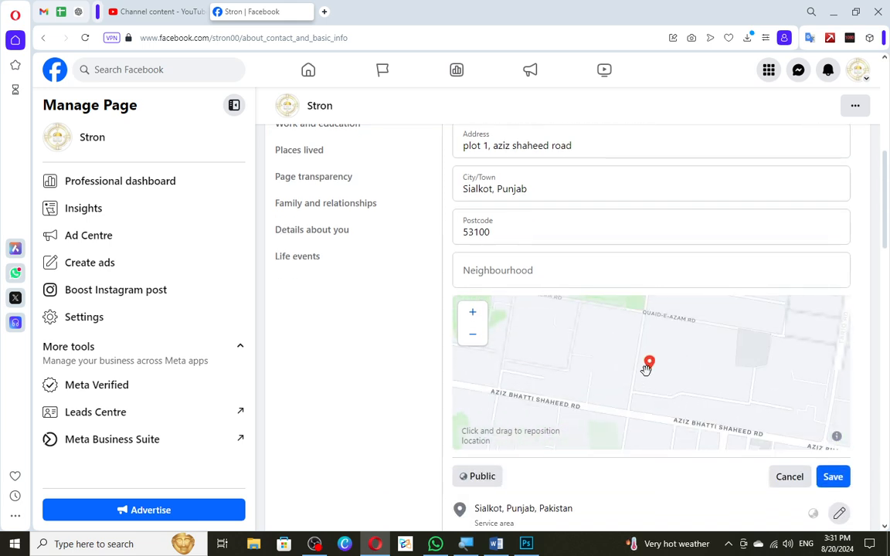
{"action": "left_click_drag", "start_coordinate": [646, 369], "coordinate": [693, 420]}
{"action": "scroll", "coordinate": [615, 374], "scroll_direction": "down", "scroll_amount": 1}
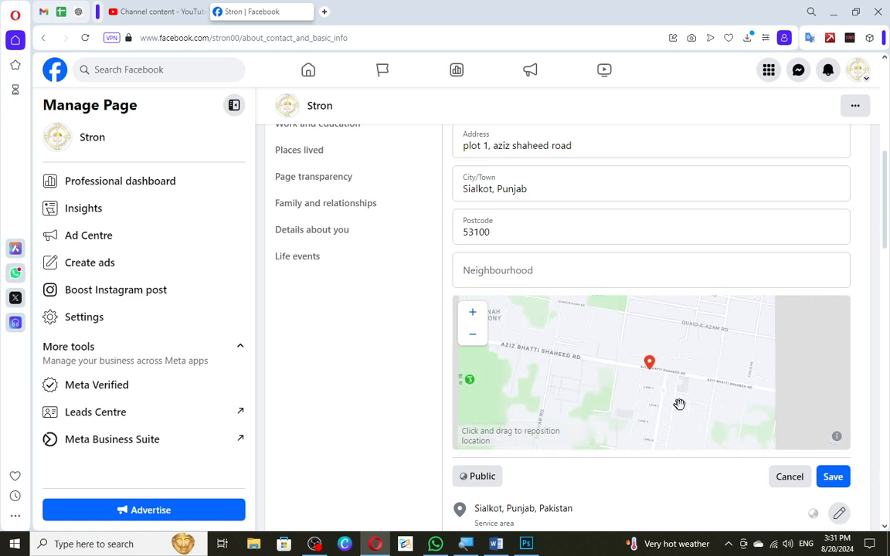
{"action": "scroll", "coordinate": [661, 405], "scroll_direction": "up", "scroll_amount": 2}
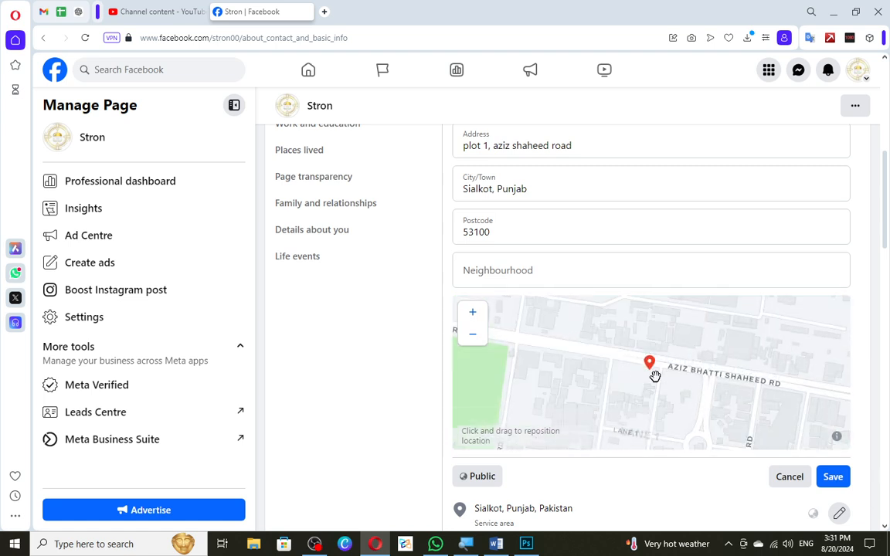
{"action": "scroll", "coordinate": [645, 346], "scroll_direction": "down", "scroll_amount": 1}
Fine-tune the address pin on the map, placing it on the building just south of the main road, west of the junction.
{"action": "left_click_drag", "start_coordinate": [722, 374], "coordinate": [658, 356]}
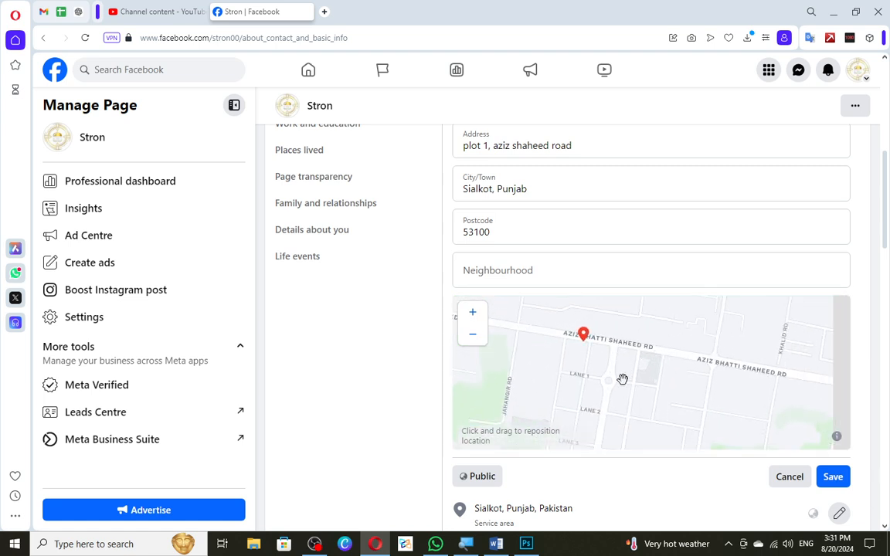
{"action": "left_click_drag", "start_coordinate": [550, 341], "coordinate": [782, 374]}
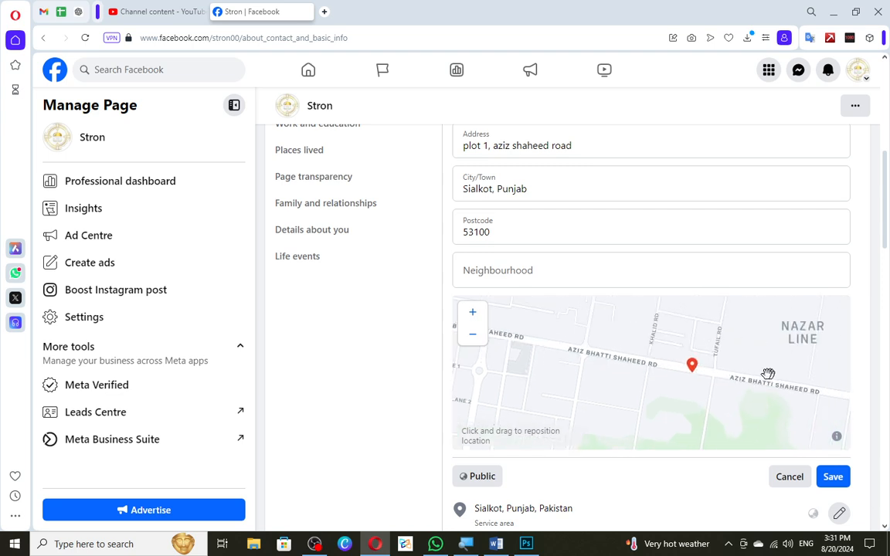
{"action": "left_click_drag", "start_coordinate": [709, 393], "coordinate": [729, 343]}
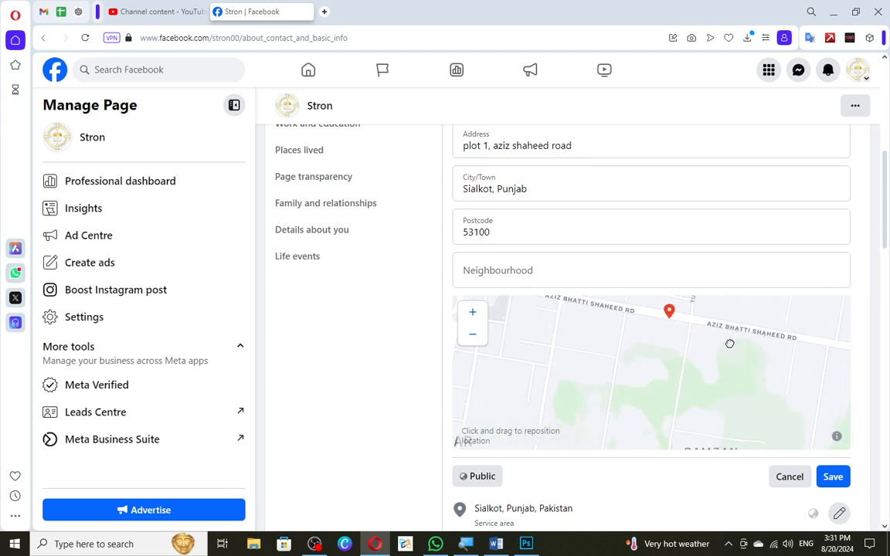
{"action": "scroll", "coordinate": [669, 341], "scroll_direction": "down", "scroll_amount": 1}
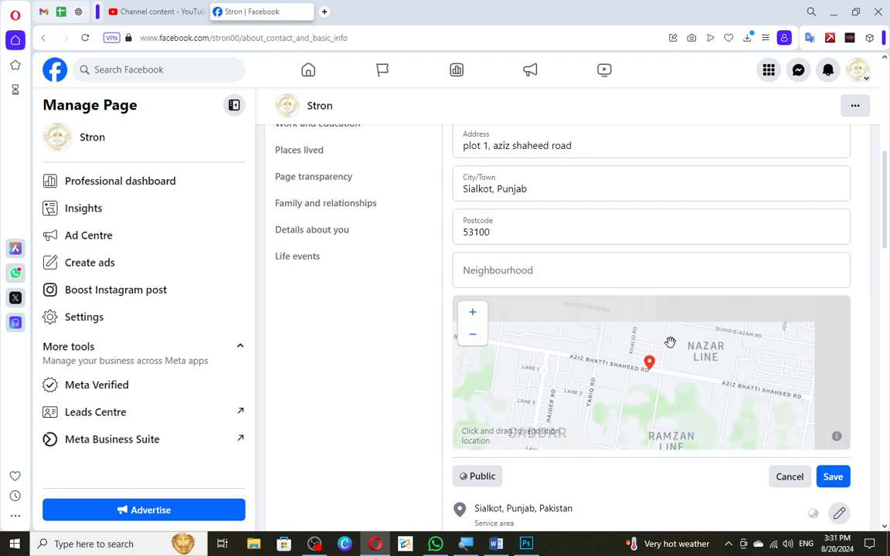
{"action": "scroll", "coordinate": [646, 373], "scroll_direction": "up", "scroll_amount": 3}
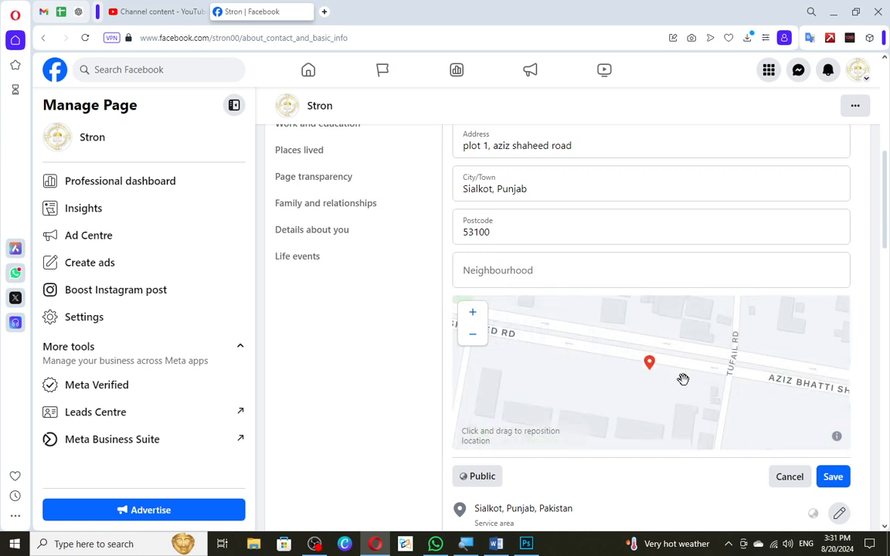
{"action": "left_click_drag", "start_coordinate": [674, 381], "coordinate": [773, 440]}
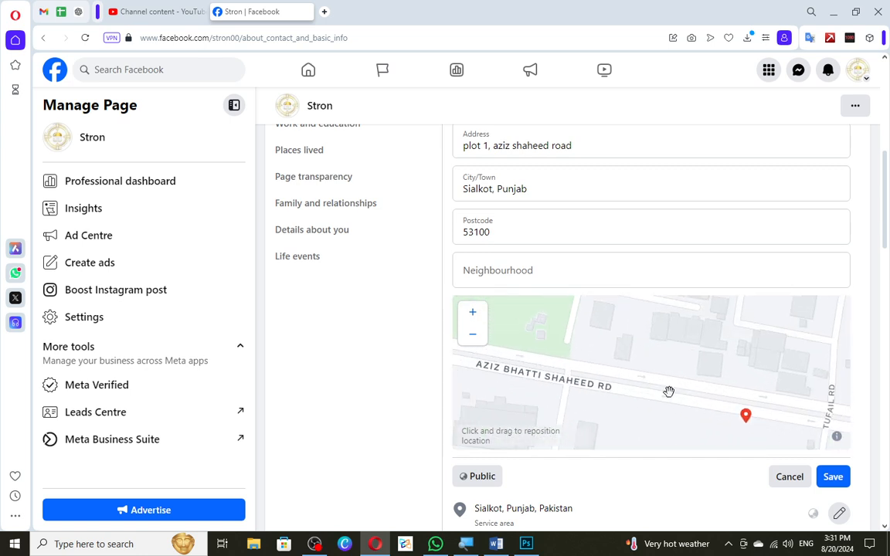
{"action": "scroll", "coordinate": [670, 390], "scroll_direction": "down", "scroll_amount": 3}
{"action": "left_click_drag", "start_coordinate": [705, 378], "coordinate": [704, 462]}
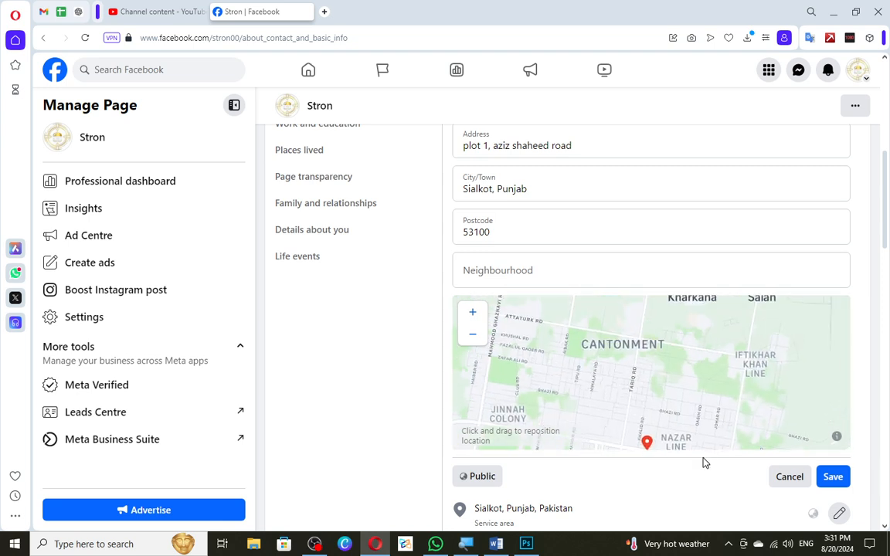
{"action": "left_click_drag", "start_coordinate": [647, 443], "coordinate": [630, 354]}
{"action": "left_click_drag", "start_coordinate": [676, 385], "coordinate": [662, 399]}
{"action": "scroll", "coordinate": [648, 392], "scroll_direction": "up", "scroll_amount": 3}
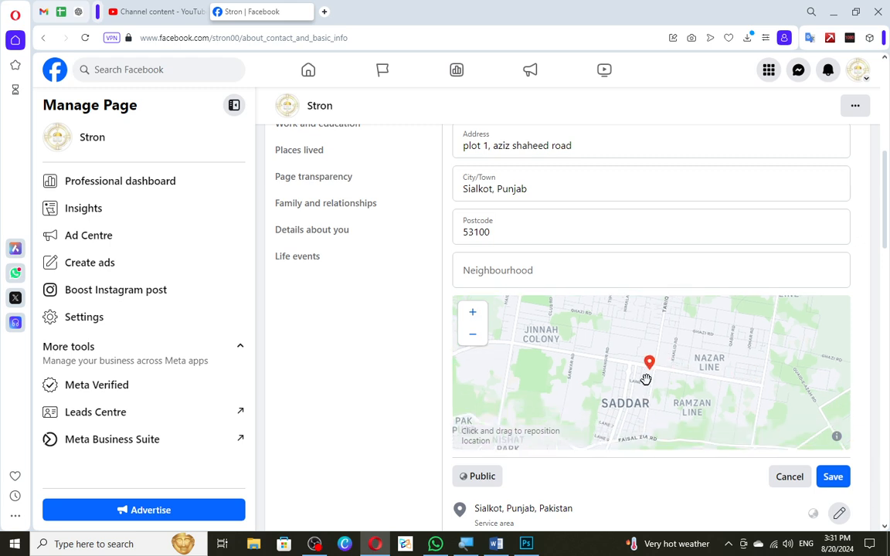
{"action": "scroll", "coordinate": [652, 374], "scroll_direction": "up", "scroll_amount": 5}
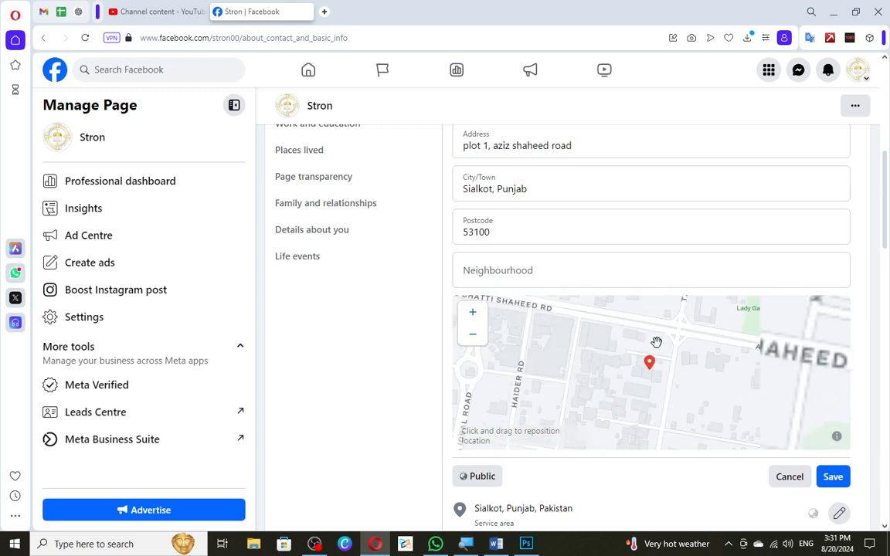
{"action": "left_click_drag", "start_coordinate": [650, 371], "coordinate": [659, 317]}
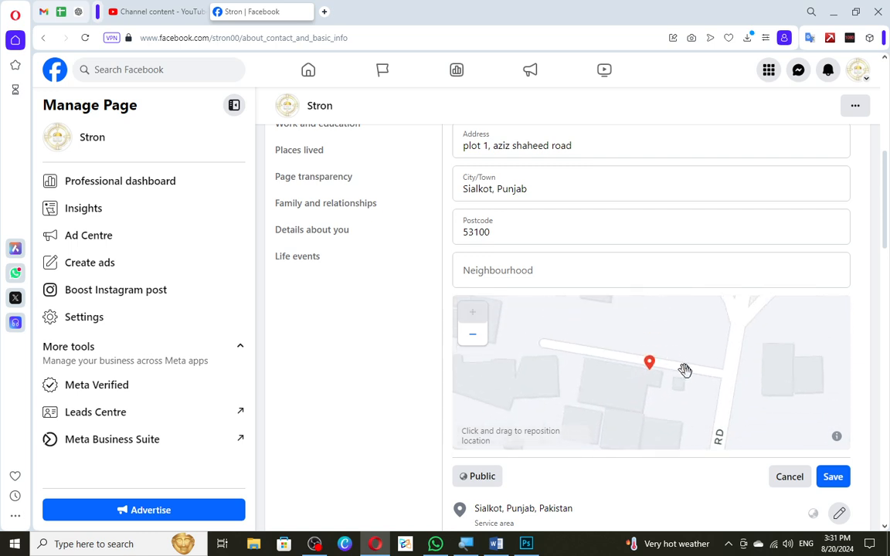
{"action": "left_click_drag", "start_coordinate": [698, 362], "coordinate": [586, 330]}
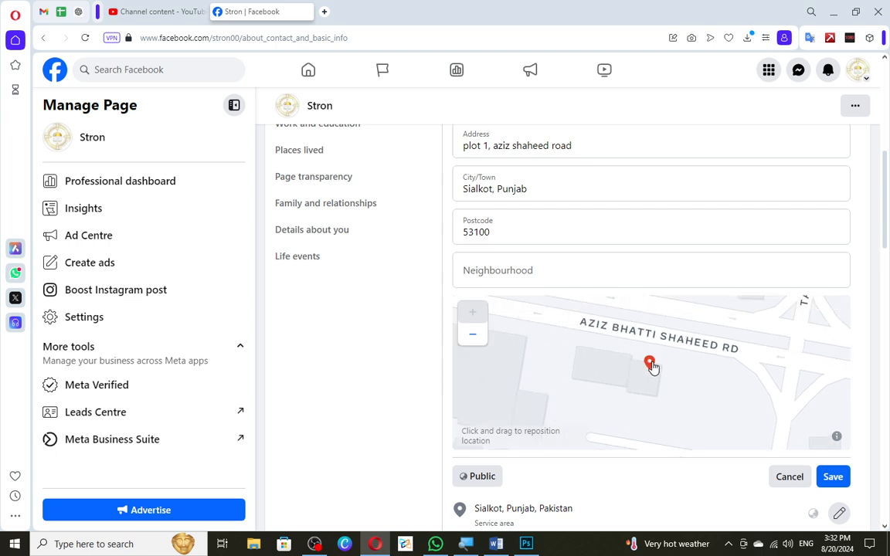
Leave the Neighbourhood field empty and save the edited Page address.
{"action": "left_click", "coordinate": [548, 282]}
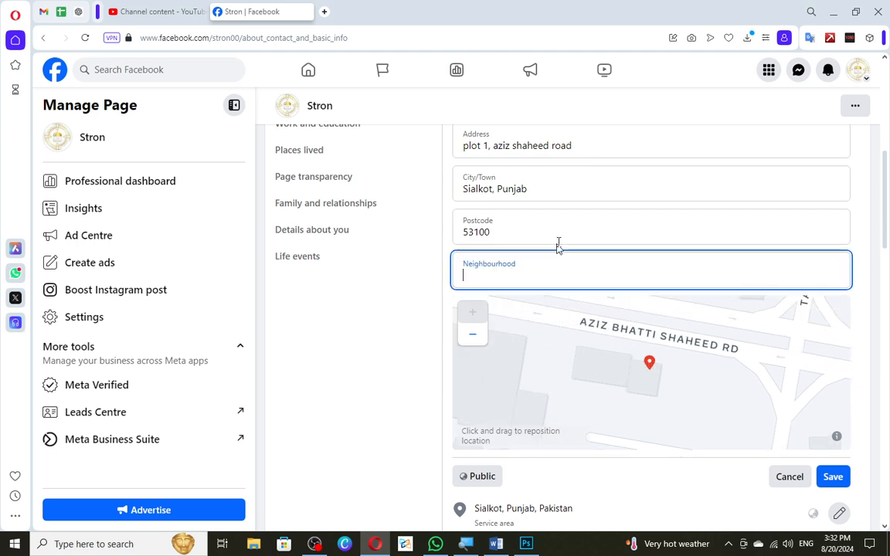
{"action": "left_click", "coordinate": [576, 218]}
{"action": "scroll", "coordinate": [558, 229], "scroll_direction": "down", "scroll_amount": 2}
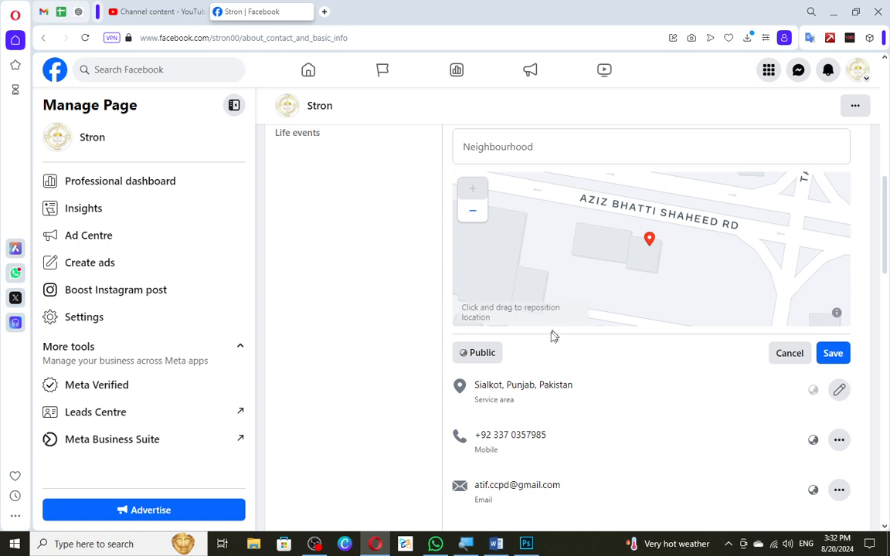
{"action": "left_click", "coordinate": [834, 360]}
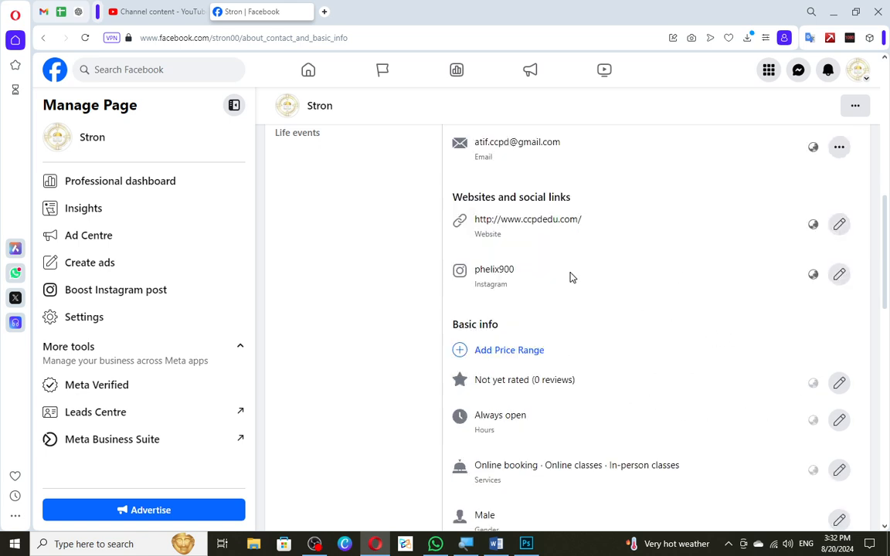
Edit the Page's service area, removing the existing entry and adding "Sialkot, Punjab, Pakistan" from the search suggestions.
{"action": "scroll", "coordinate": [570, 277], "scroll_direction": "up", "scroll_amount": 3}
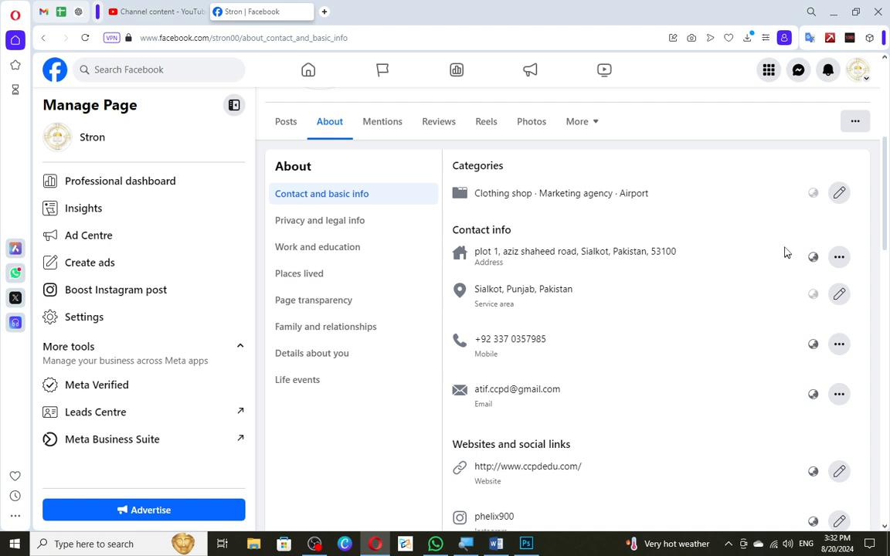
{"action": "left_click", "coordinate": [839, 294]}
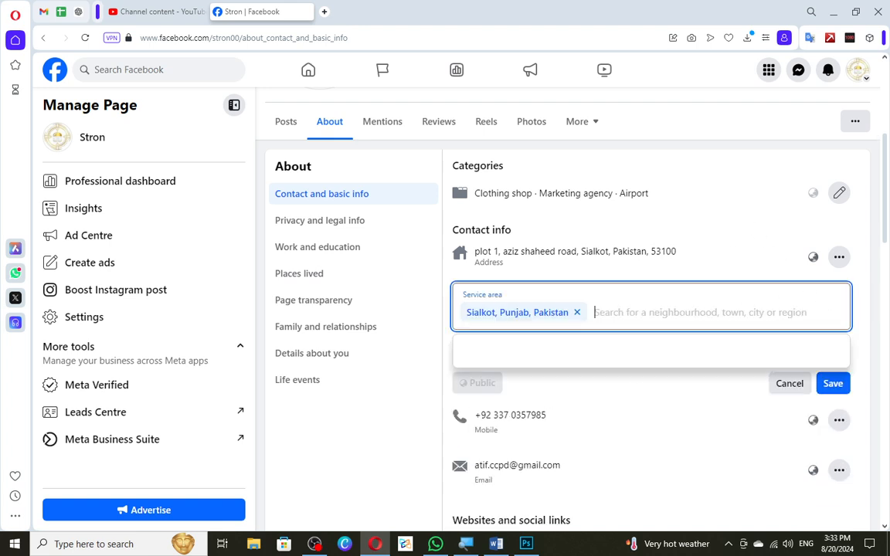
{"action": "left_click", "coordinate": [577, 312]}
{"action": "type", "text": "sialko"}
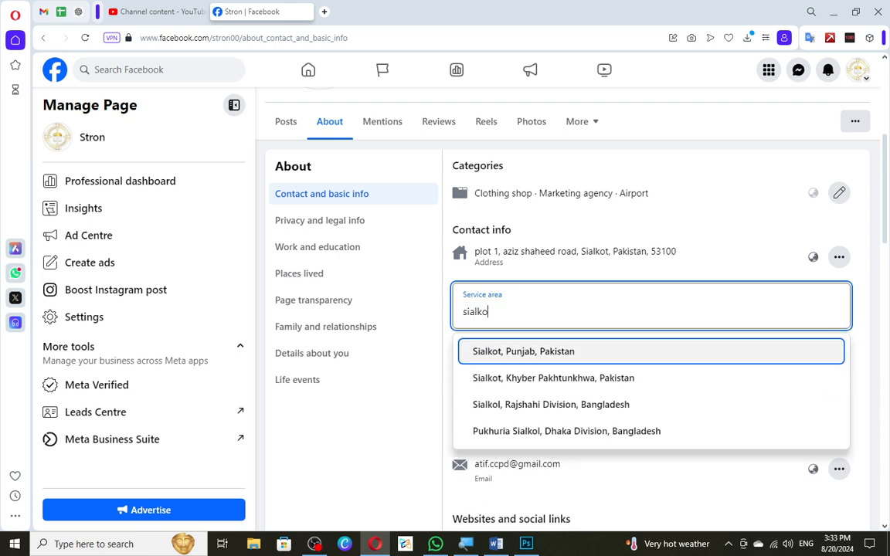
{"action": "key", "text": "Return"}
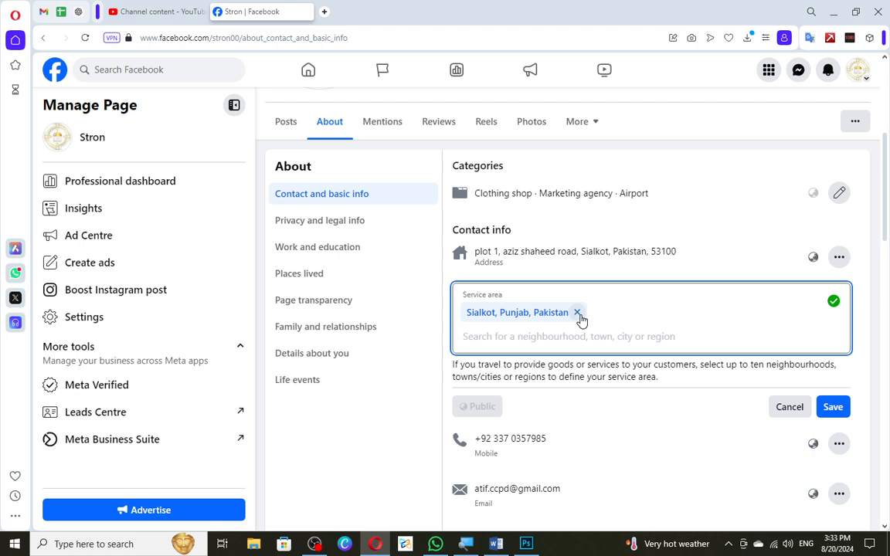
Try to find a cantonment area as a second service area by searching "cantonment sia" and "cantonment", clearing the search text.
{"action": "type", "text": "cant"}
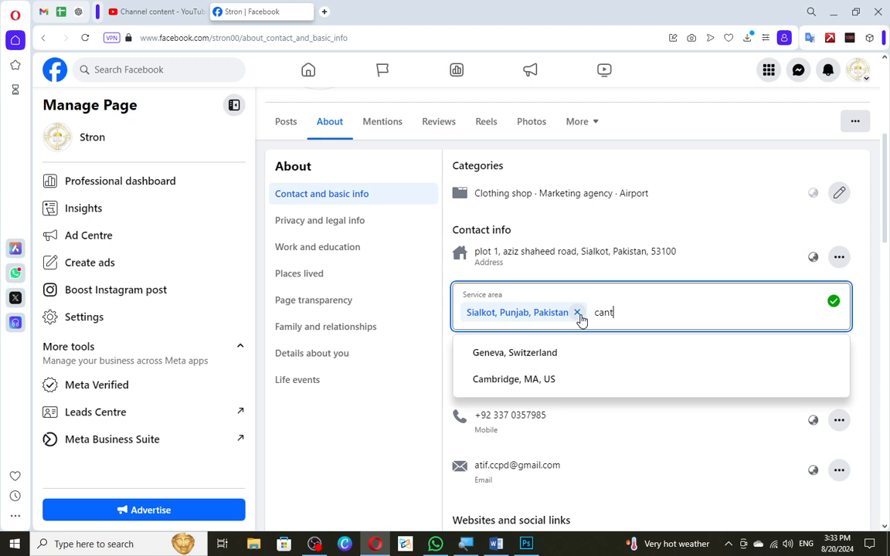
{"action": "type", "text": "o"}
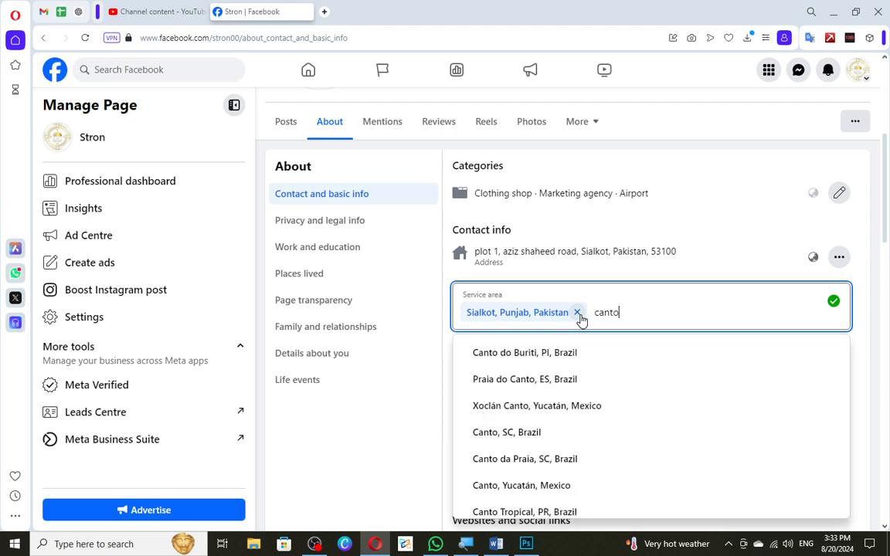
{"action": "type", "text": "nment "}
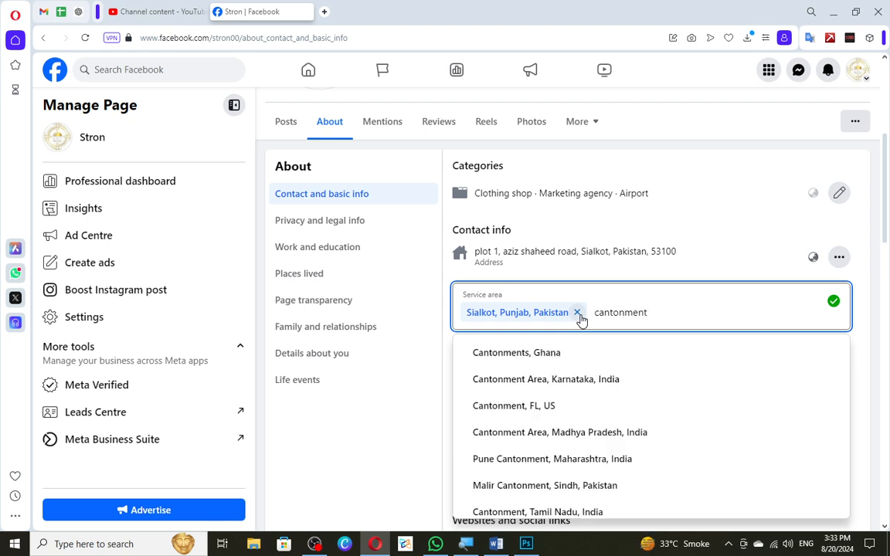
{"action": "type", "text": "sia"}
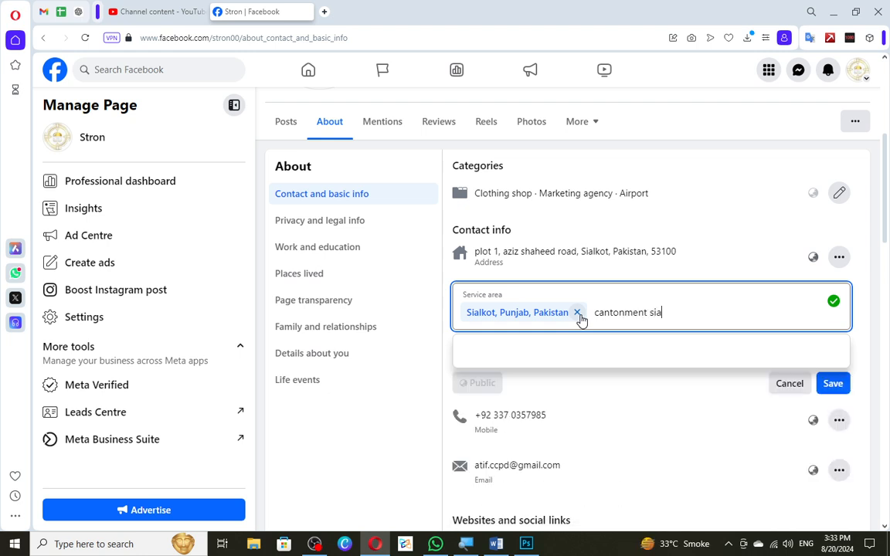
{"action": "key", "text": "BackSpace"}
{"action": "key", "text": "BackSpace"}
{"action": "key", "text": "BackSpace"}
{"action": "key", "text": "BackSpace"}
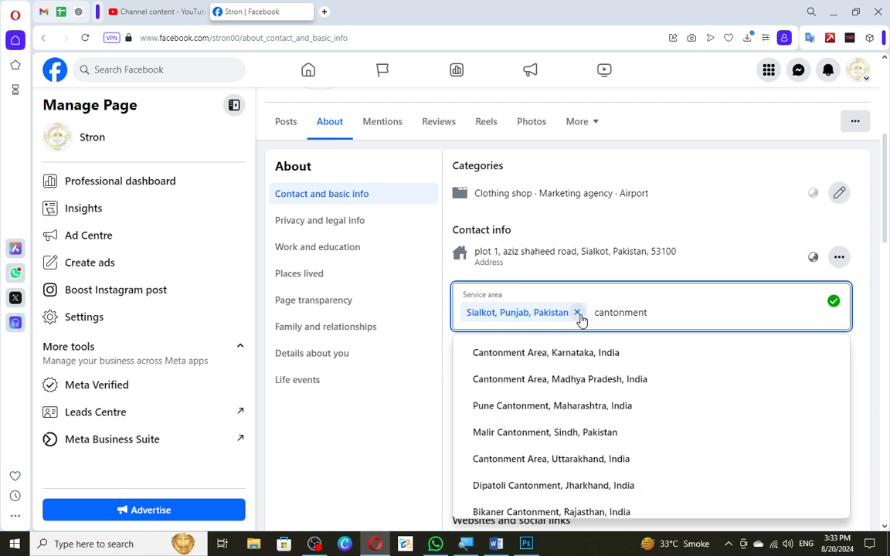
{"action": "key", "text": "BackSpace"}
{"action": "key", "text": "BackSpace"}
{"action": "key", "text": "BackSpace"}
{"action": "key", "text": "BackSpace"}
{"action": "key", "text": "BackSpace"}
{"action": "key", "text": "BackSpace"}
{"action": "key", "text": "BackSpace"}
{"action": "key", "text": "BackSpace"}
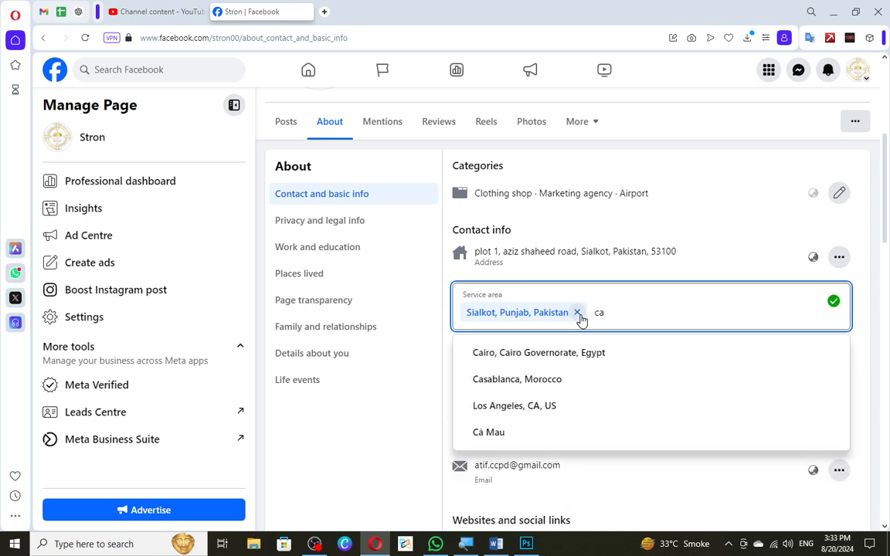
{"action": "key", "text": "BackSpace"}
{"action": "key", "text": "BackSpace"}
Try searching "sialk" for an additional service area, clearing the search text.
{"action": "type", "text": "sial"}
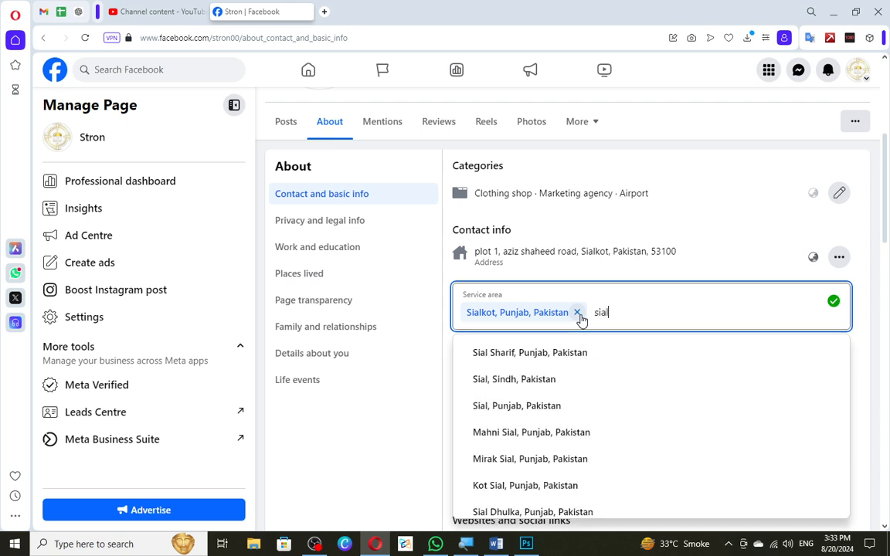
{"action": "type", "text": "k"}
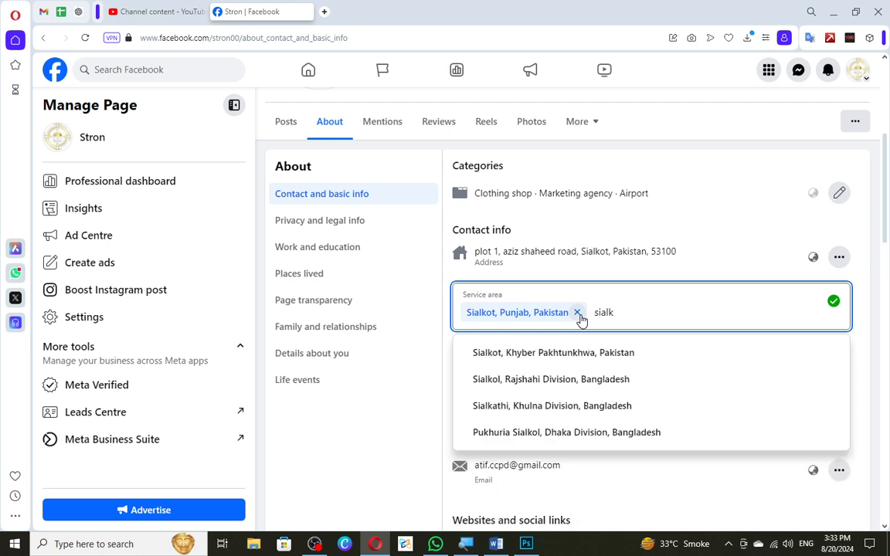
{"action": "type", "text": "p"}
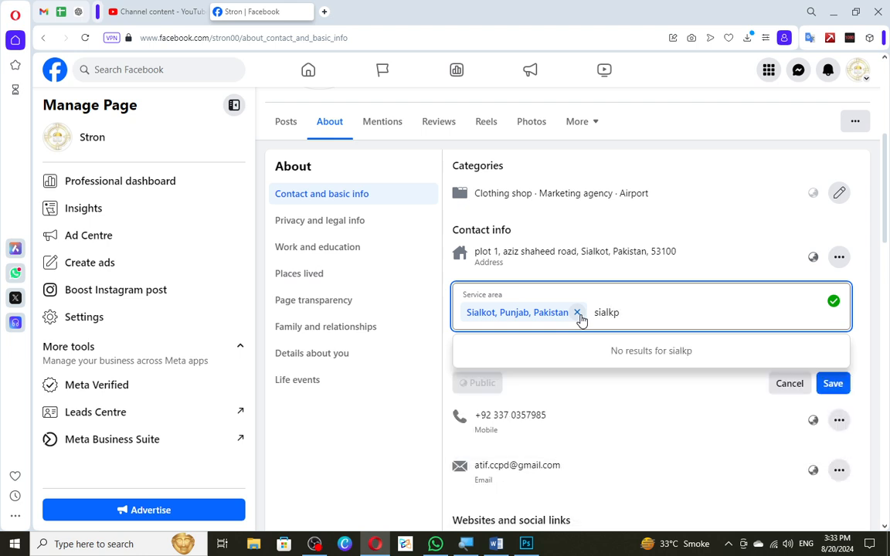
{"action": "key", "text": "BackSpace"}
{"action": "key", "text": "BackSpace"}
{"action": "key", "text": "BackSpace"}
{"action": "key", "text": "BackSpace"}
{"action": "key", "text": "BackSpace"}
{"action": "key", "text": "BackSpace"}
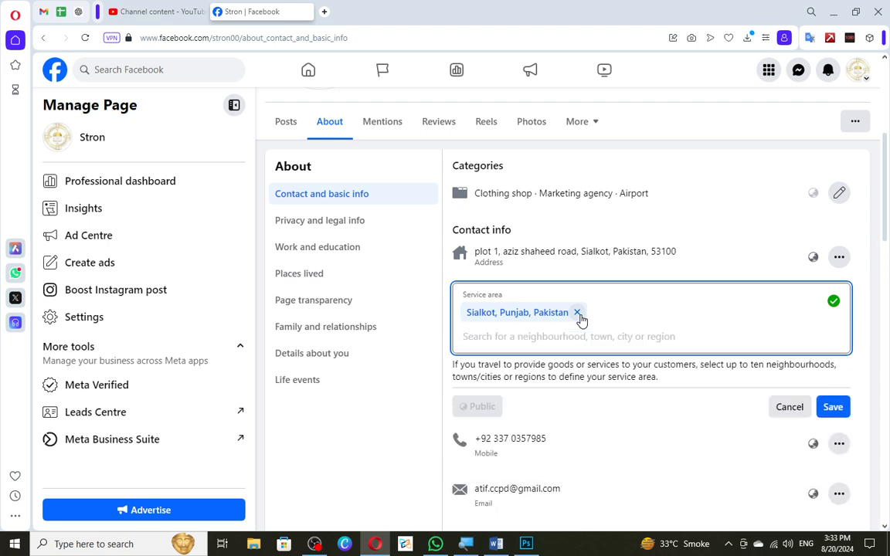
Save the Page's service area with Sialkot, Punjab, Pakistan as its only entry.
{"action": "left_click", "coordinate": [625, 386]}
{"action": "left_click", "coordinate": [825, 412]}
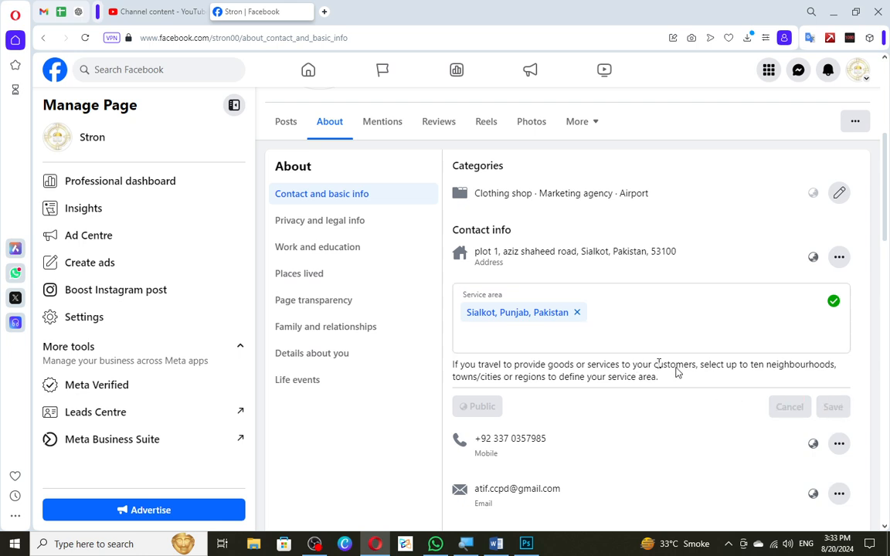
Open the Page's mobile number for editing, look at the country code options, and cancel the edit.
{"action": "scroll", "coordinate": [676, 373], "scroll_direction": "down", "scroll_amount": 2}
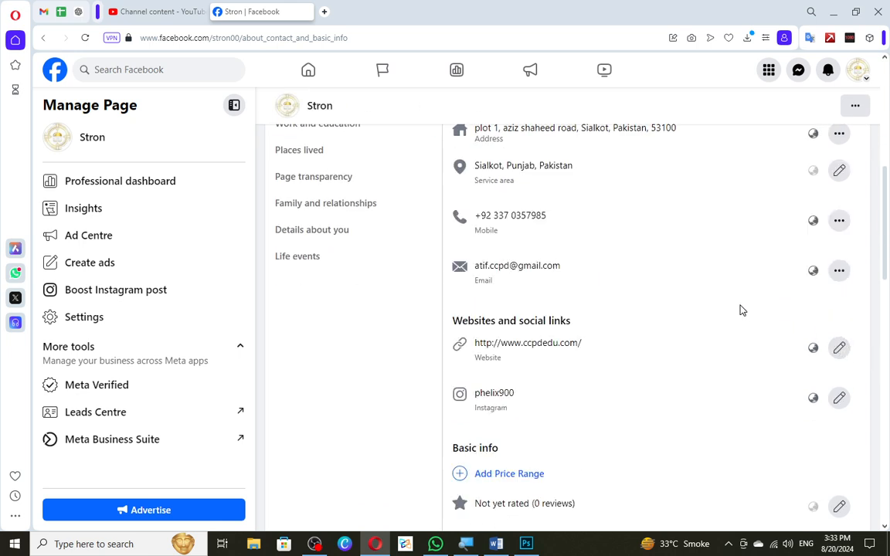
{"action": "left_click", "coordinate": [840, 224]}
{"action": "left_click", "coordinate": [783, 258]}
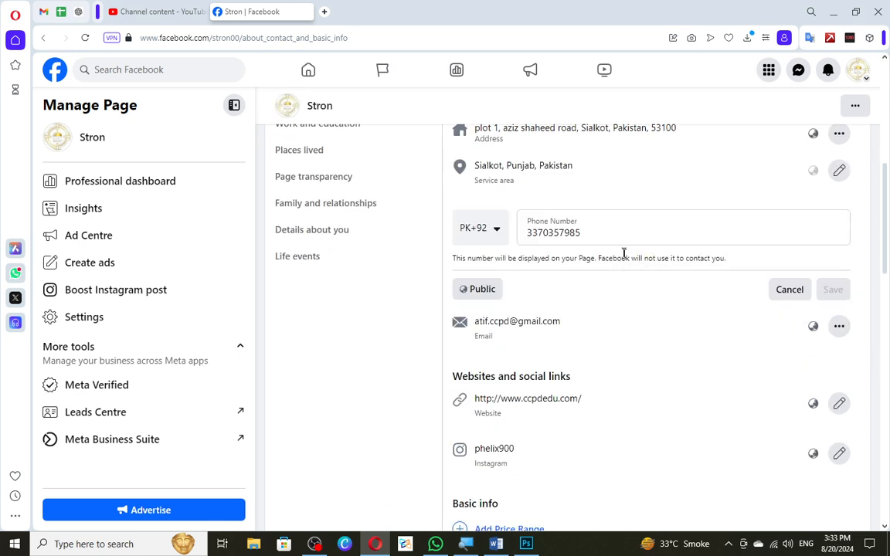
{"action": "left_click_drag", "start_coordinate": [593, 235], "coordinate": [432, 235]}
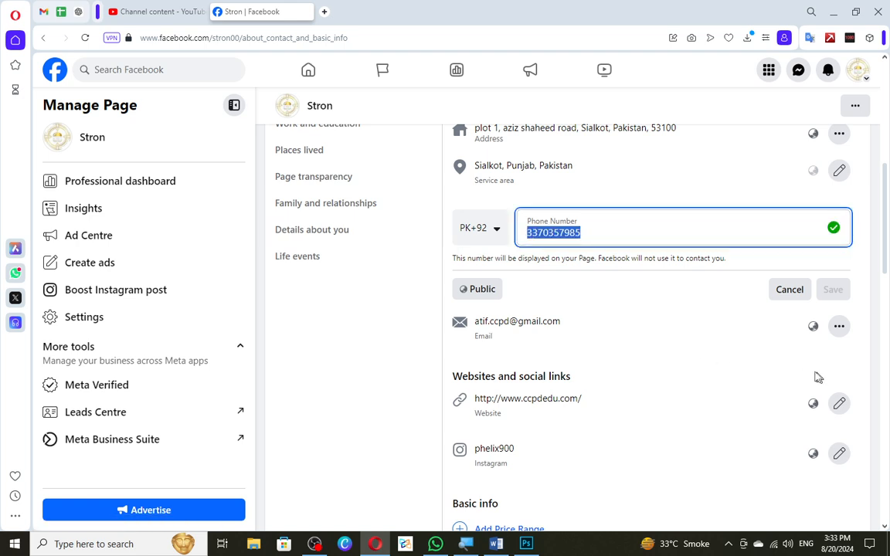
{"action": "left_click", "coordinate": [480, 236]}
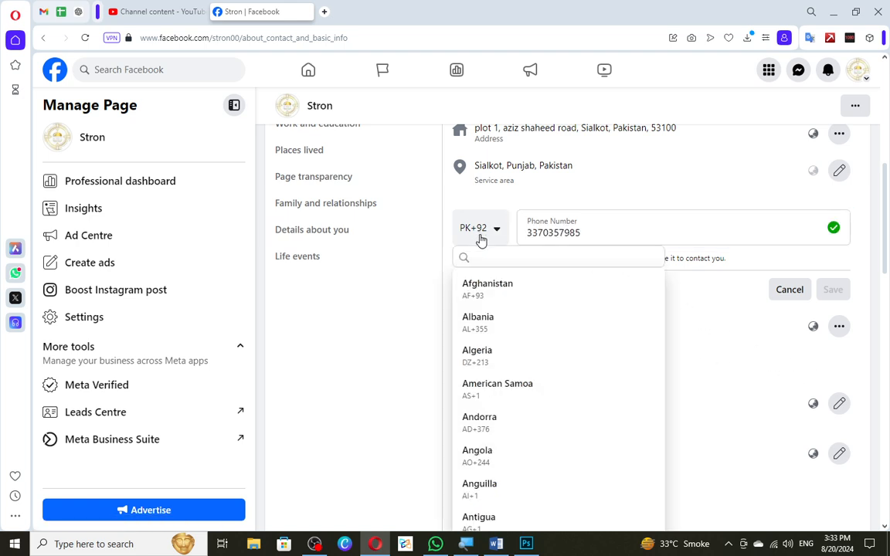
{"action": "left_click", "coordinate": [512, 240]}
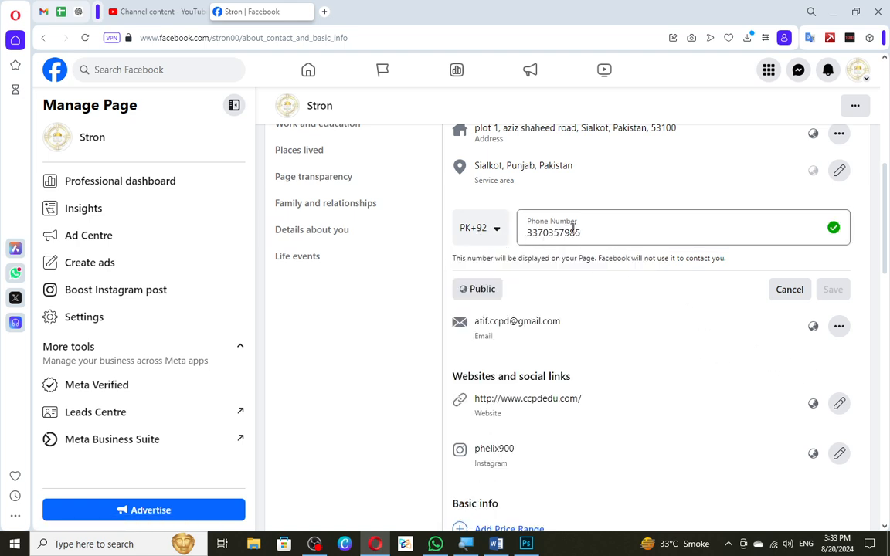
{"action": "left_click", "coordinate": [788, 290]}
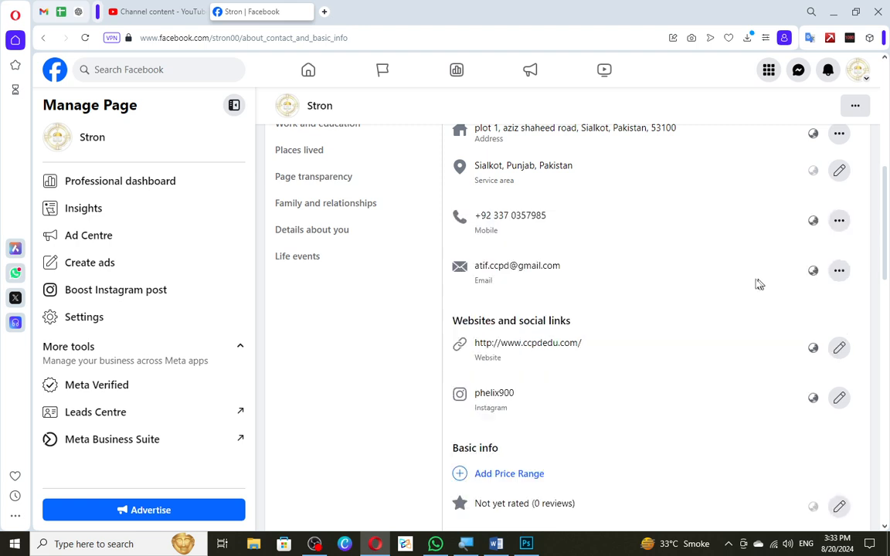
Open the Page's contact email for editing, look over the email address field, and cancel the edit.
{"action": "left_click", "coordinate": [834, 275]}
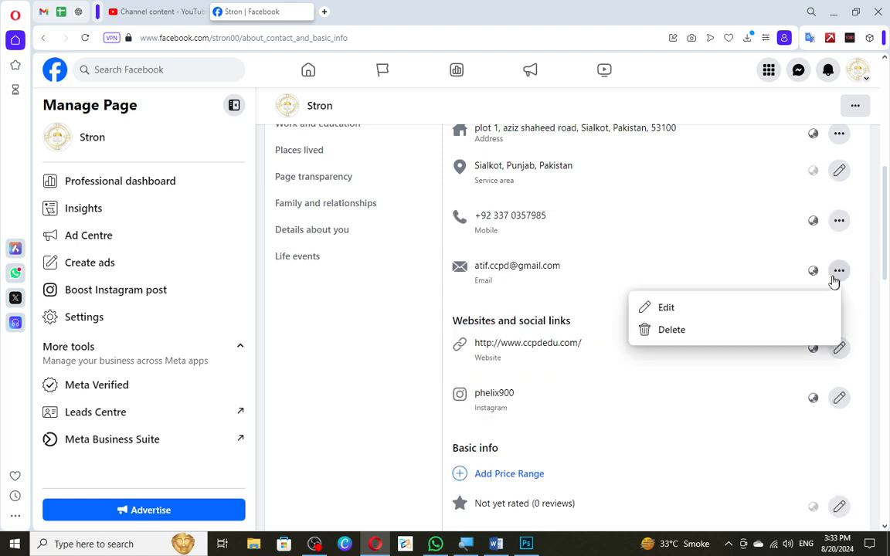
{"action": "left_click", "coordinate": [793, 305]}
{"action": "left_click_drag", "start_coordinate": [541, 282], "coordinate": [404, 290]}
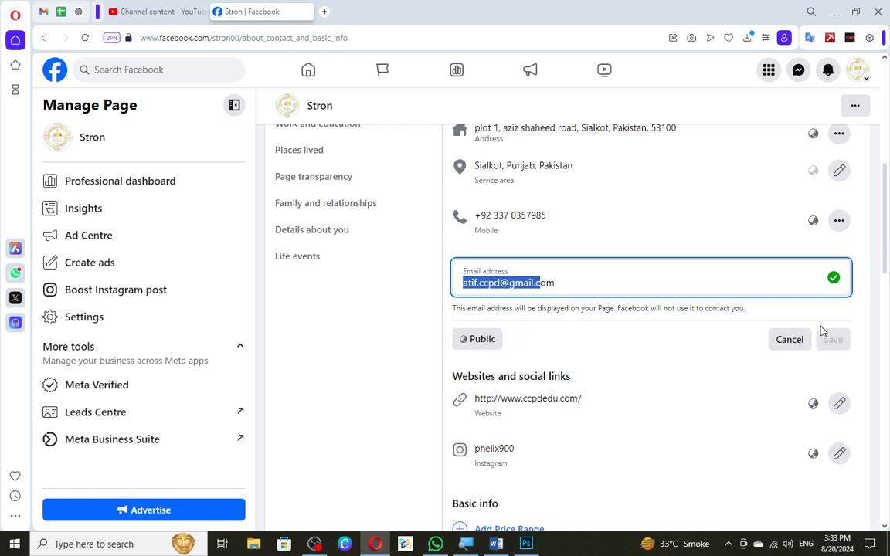
{"action": "left_click", "coordinate": [789, 339]}
Check the audience options for the Page's address and close them without changing the audience.
{"action": "scroll", "coordinate": [771, 334], "scroll_direction": "up", "scroll_amount": 2}
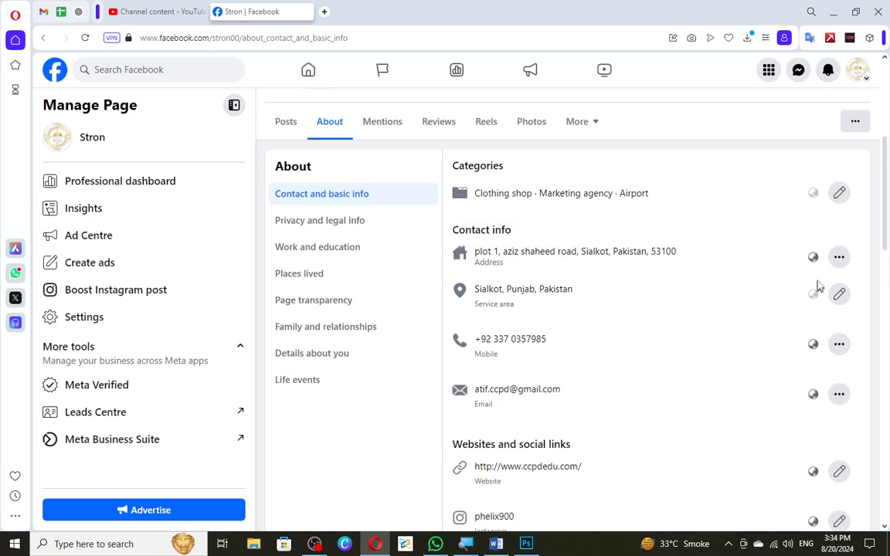
{"action": "left_click", "coordinate": [813, 257]}
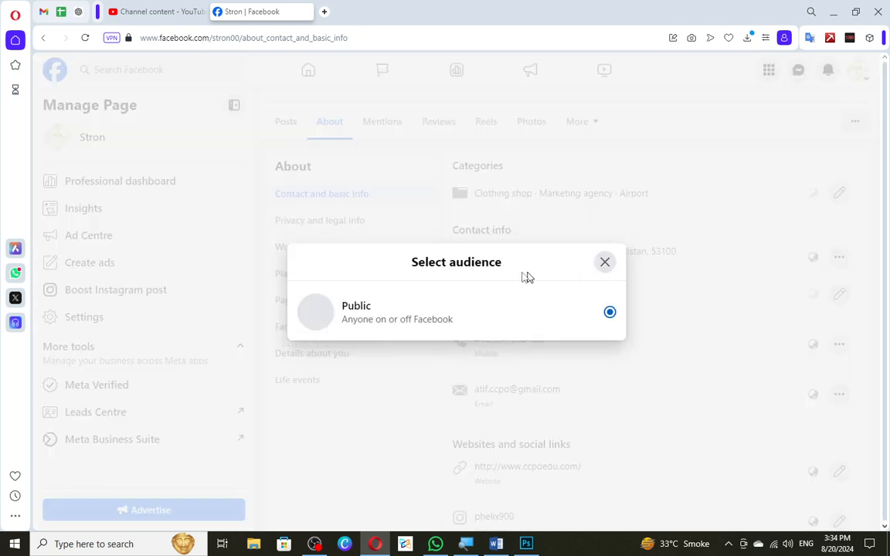
{"action": "left_click", "coordinate": [606, 262]}
{"action": "scroll", "coordinate": [660, 293], "scroll_direction": "down", "scroll_amount": 2}
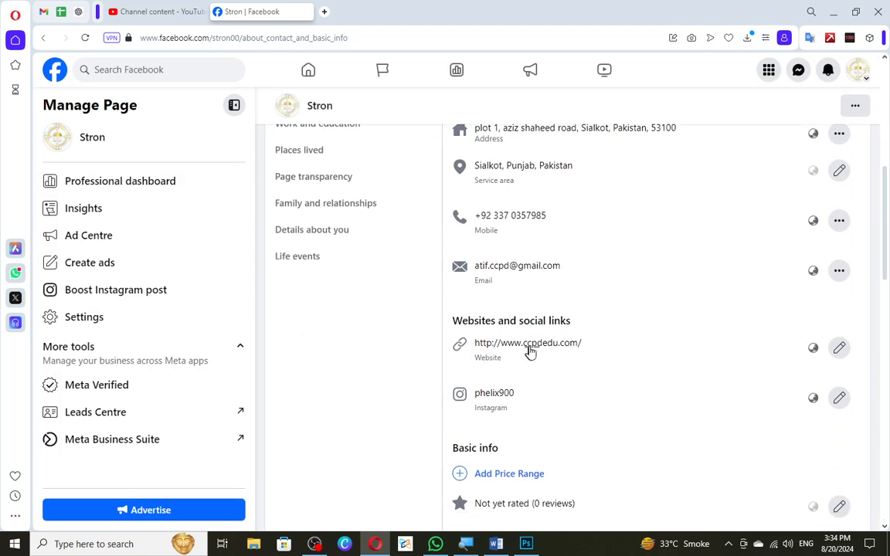
{"action": "left_click", "coordinate": [839, 351]}
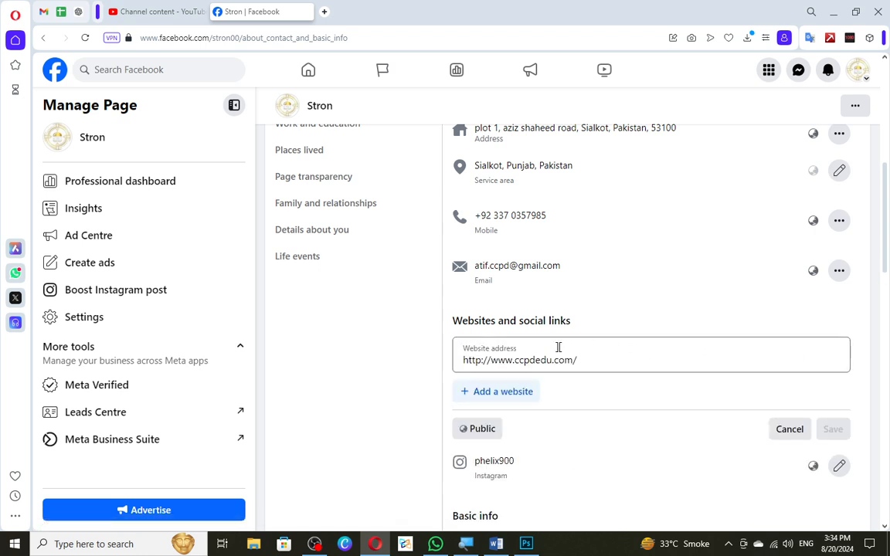
{"action": "left_click_drag", "start_coordinate": [601, 361], "coordinate": [363, 361]}
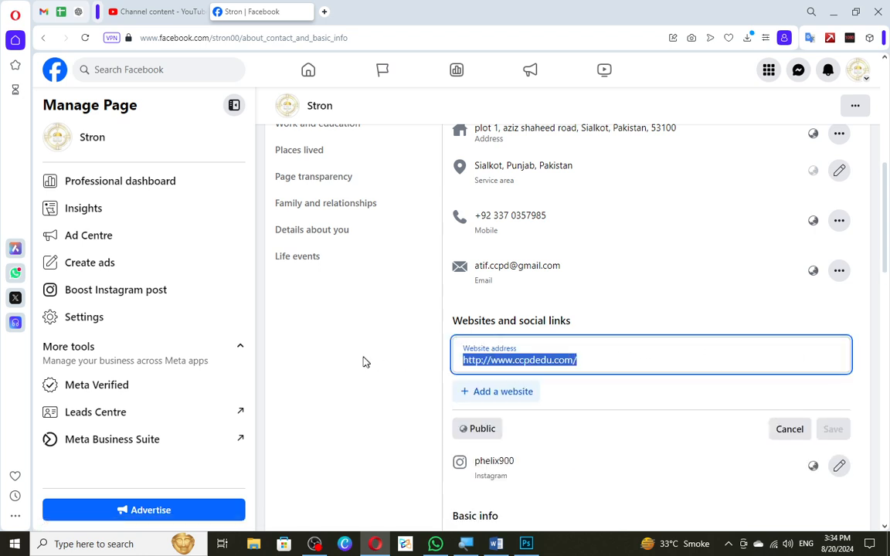
{"action": "left_click", "coordinate": [502, 393]}
{"action": "left_click", "coordinate": [508, 403]}
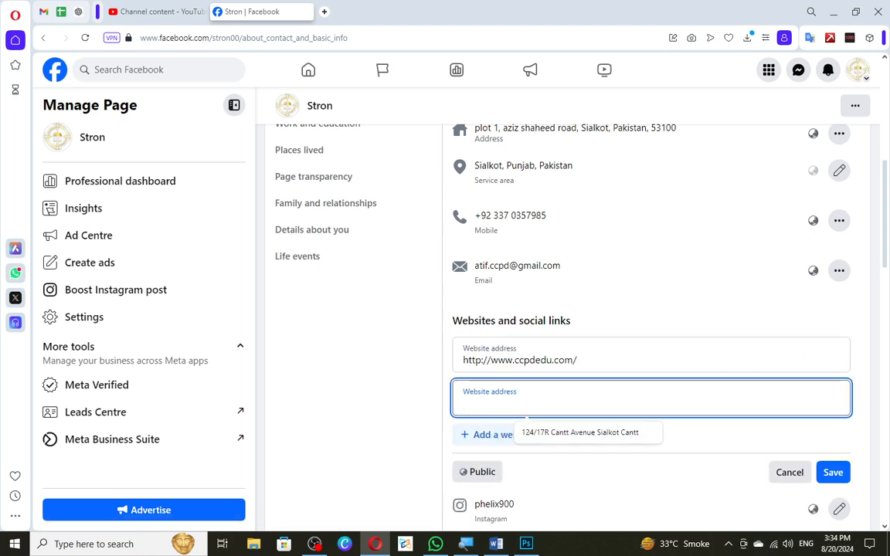
{"action": "key", "text": "shift+Tab"}
{"action": "key", "text": "ctrl+c"}
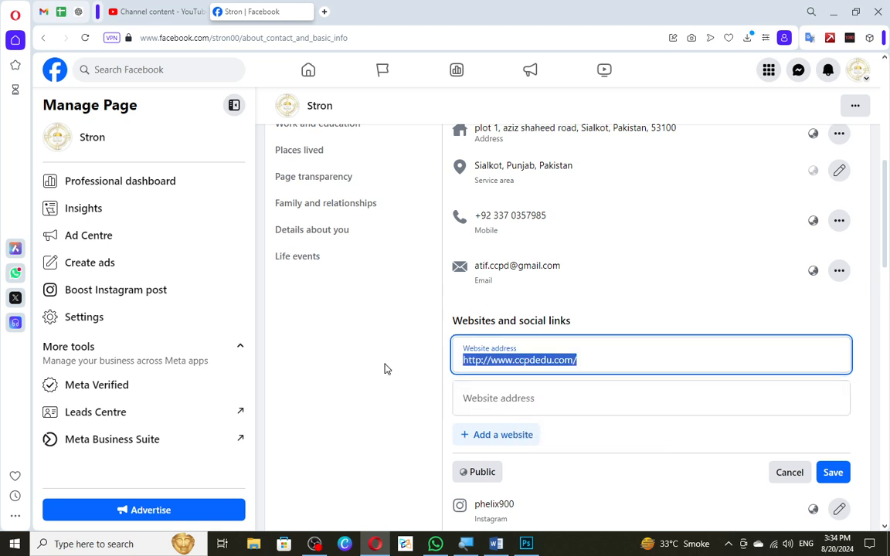
{"action": "left_click", "coordinate": [519, 401]}
{"action": "key", "text": "ctrl+v"}
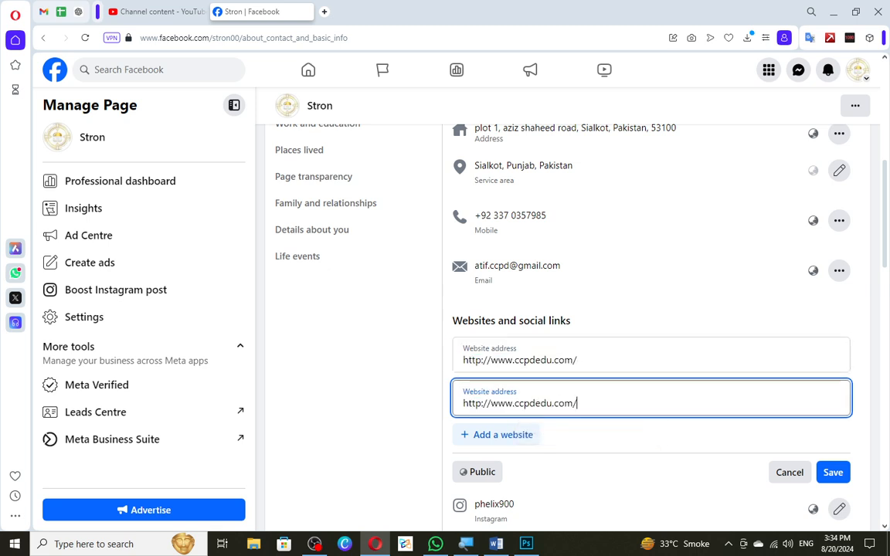
{"action": "left_click_drag", "start_coordinate": [514, 403], "coordinate": [531, 404]}
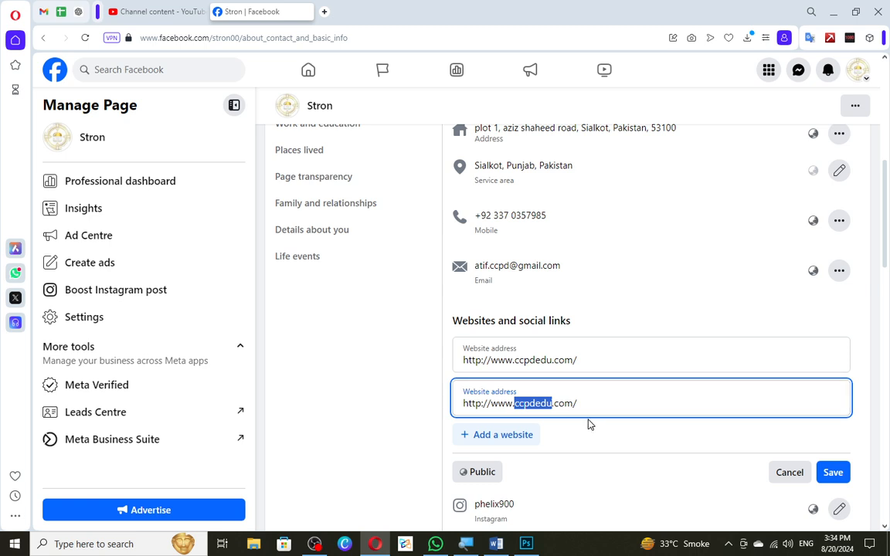
{"action": "type", "text": "ccpd"}
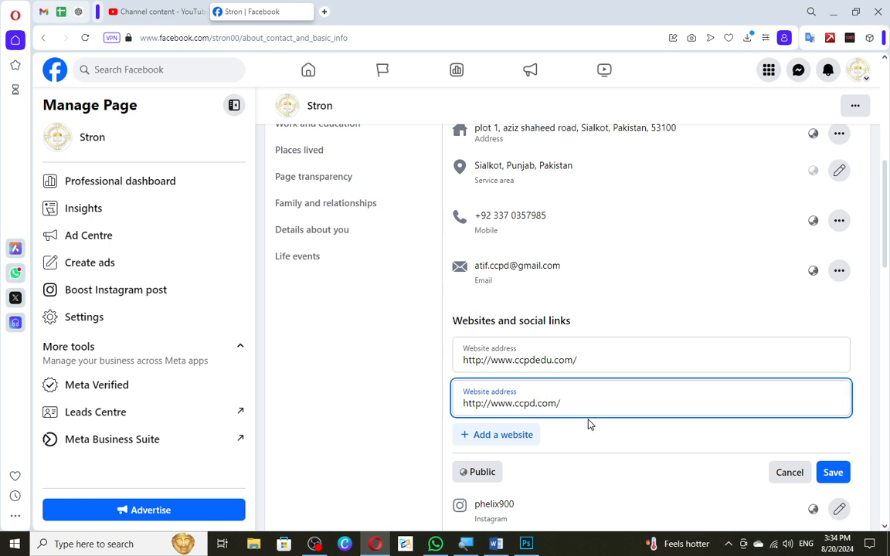
{"action": "left_click", "coordinate": [838, 471]}
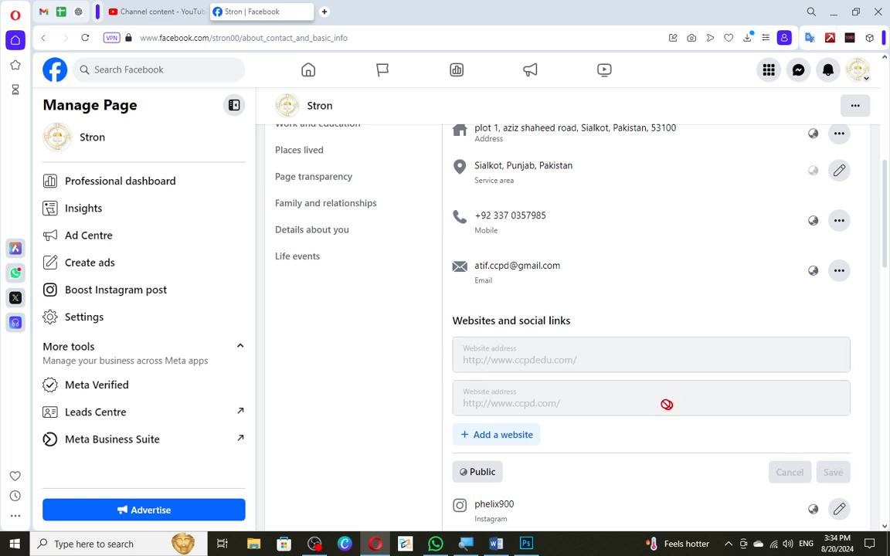
Open the Page's social links for editing and add a second social link entry under the Instagram one.
{"action": "scroll", "coordinate": [577, 367], "scroll_direction": "down", "scroll_amount": 2}
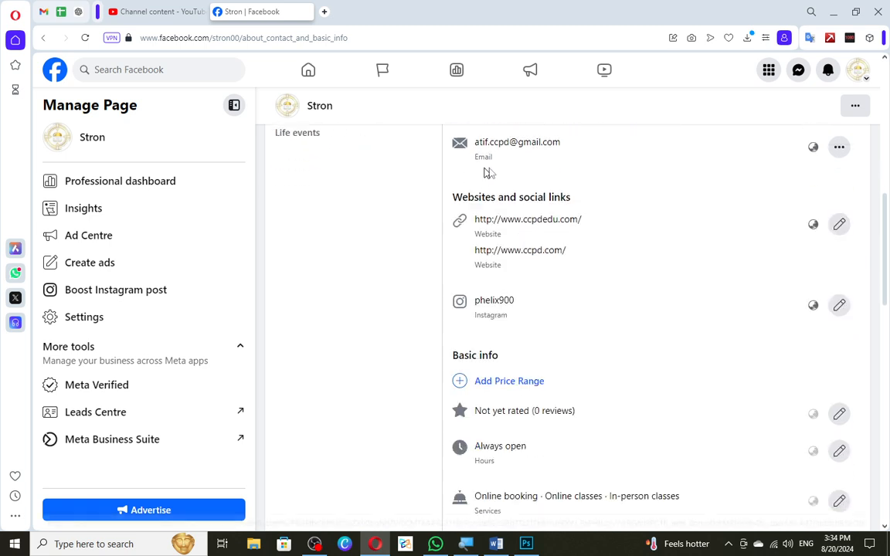
{"action": "left_click", "coordinate": [839, 306]}
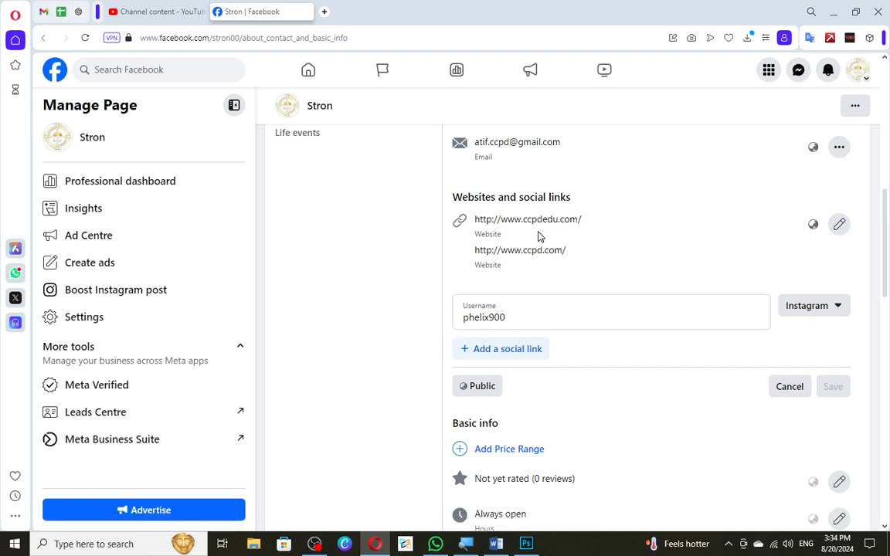
{"action": "left_click", "coordinate": [533, 348]}
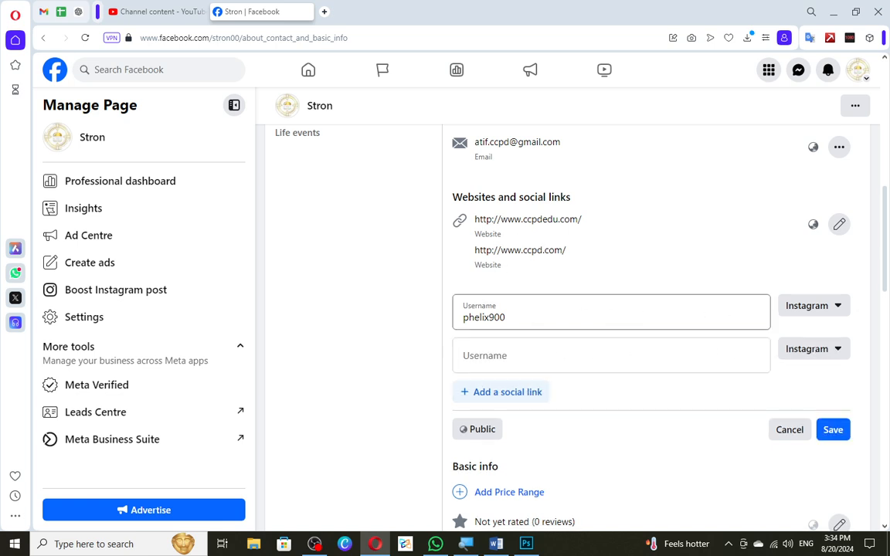
{"action": "left_click", "coordinate": [509, 318]}
{"action": "left_click_drag", "start_coordinate": [506, 318], "coordinate": [416, 309]}
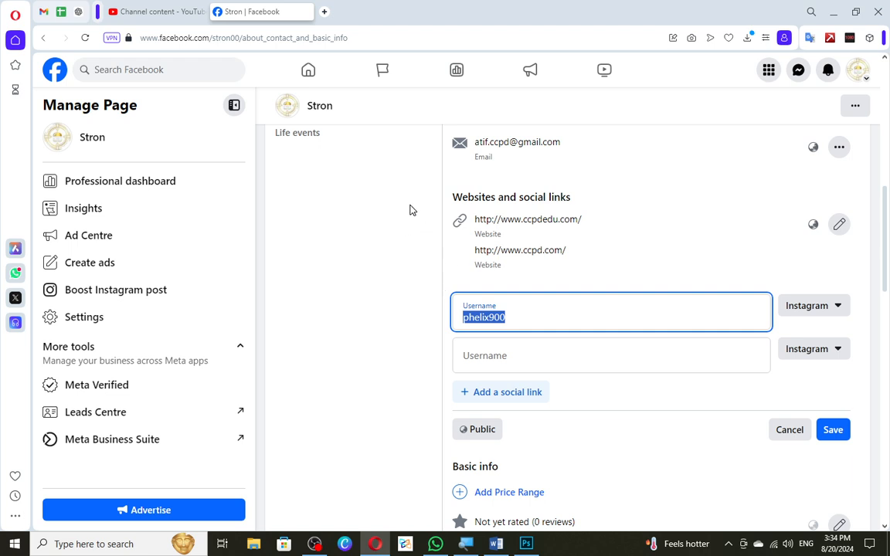
Set the new social link's platform to WhatsApp and enter the phone number as its username.
{"action": "left_click", "coordinate": [813, 349]}
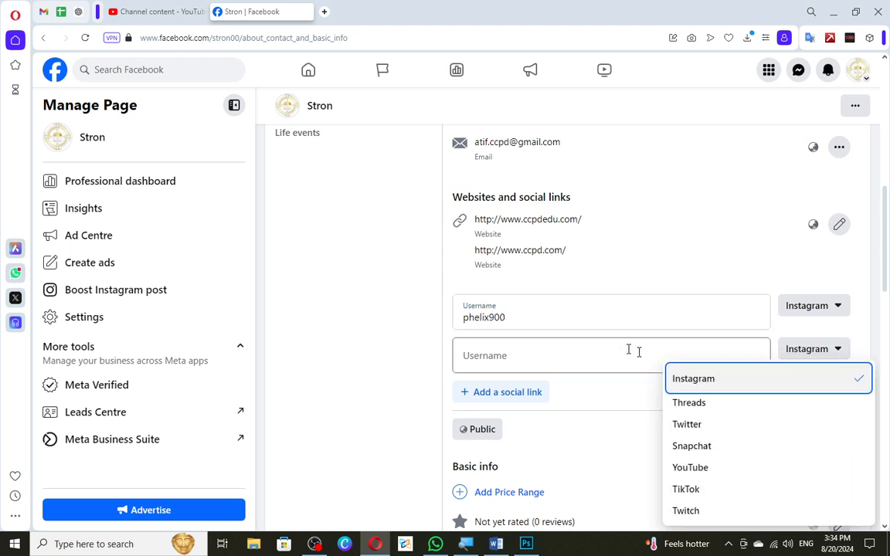
{"action": "scroll", "coordinate": [863, 344], "scroll_direction": "down", "scroll_amount": 2}
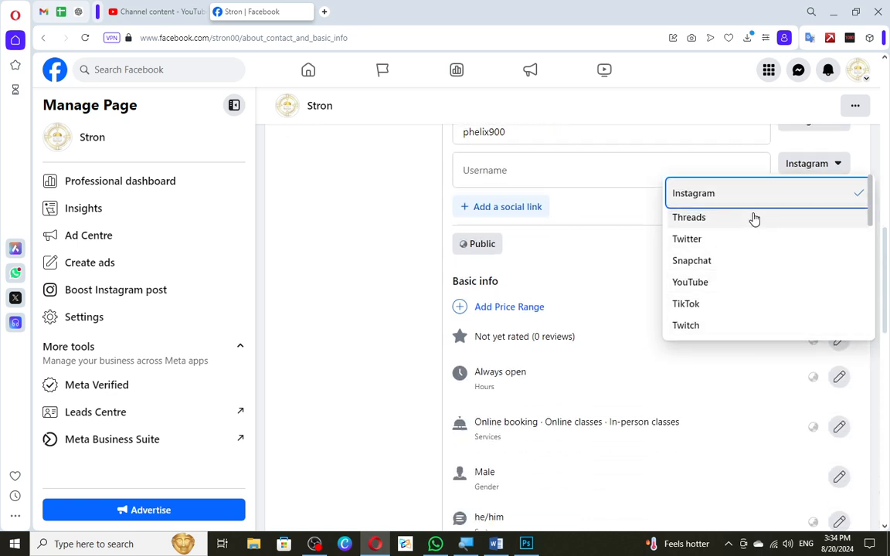
{"action": "scroll", "coordinate": [755, 256], "scroll_direction": "down", "scroll_amount": 5}
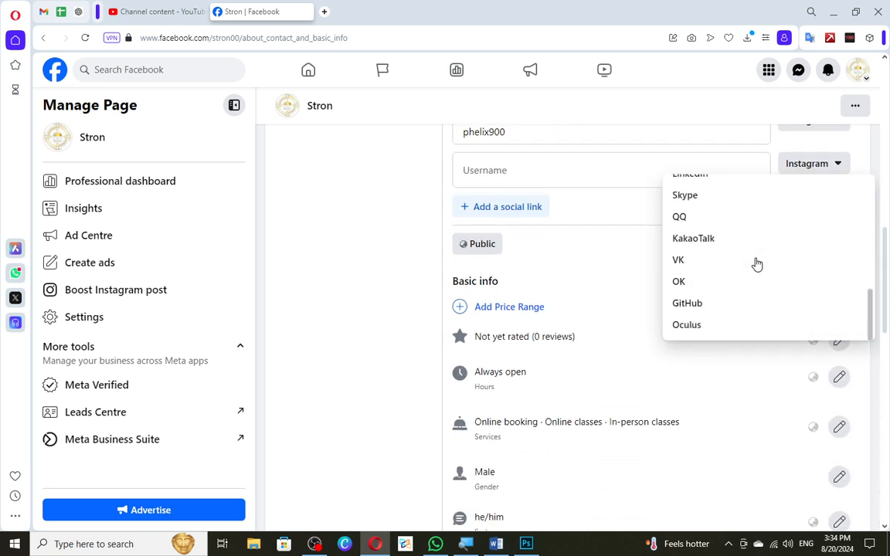
{"action": "scroll", "coordinate": [757, 264], "scroll_direction": "up", "scroll_amount": 3}
{"action": "scroll", "coordinate": [735, 258], "scroll_direction": "up", "scroll_amount": 2}
{"action": "left_click", "coordinate": [719, 228]}
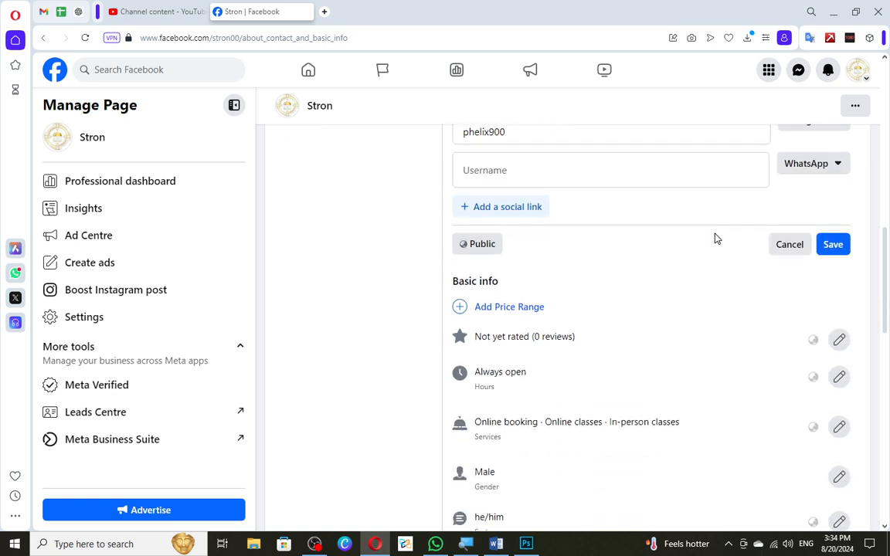
{"action": "left_click", "coordinate": [555, 157]}
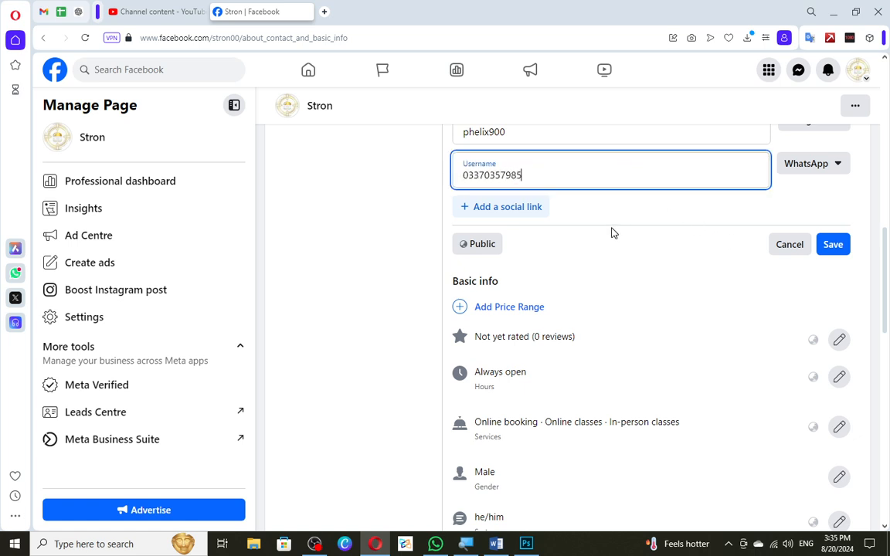
{"action": "left_click", "coordinate": [589, 217]}
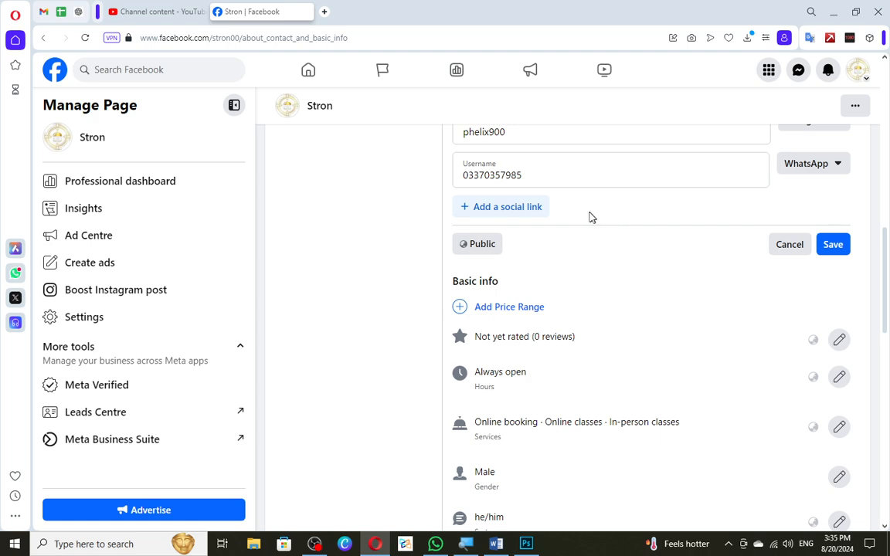
{"action": "left_click", "coordinate": [325, 11]}
{"action": "type", "text": "wa."}
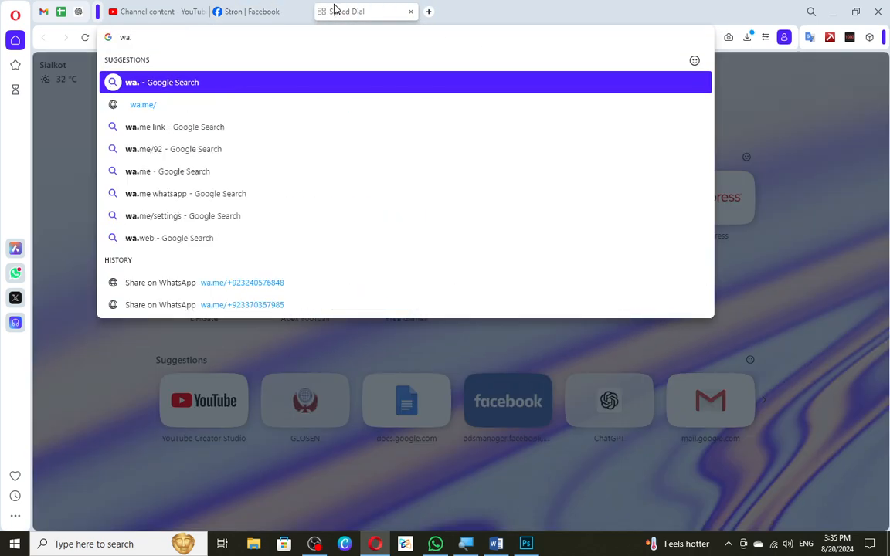
{"action": "key", "text": "Down"}
{"action": "type", "text": "/"}
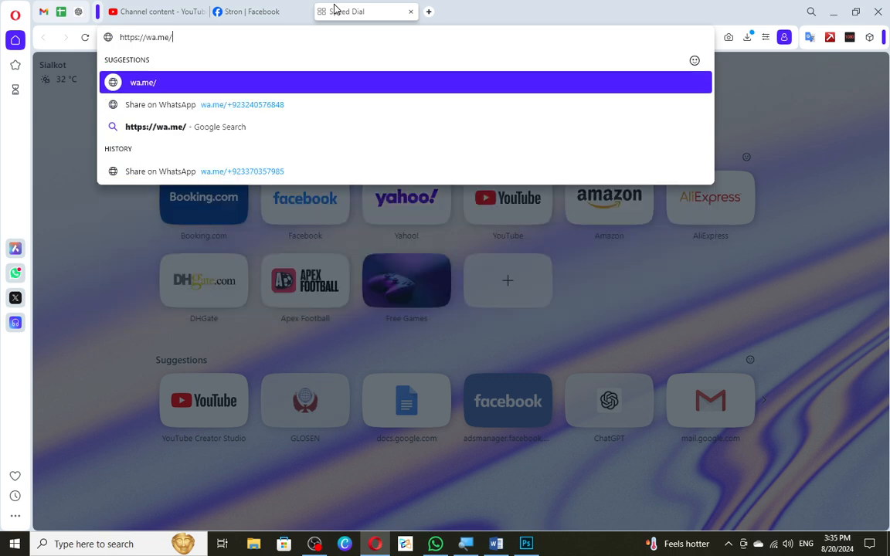
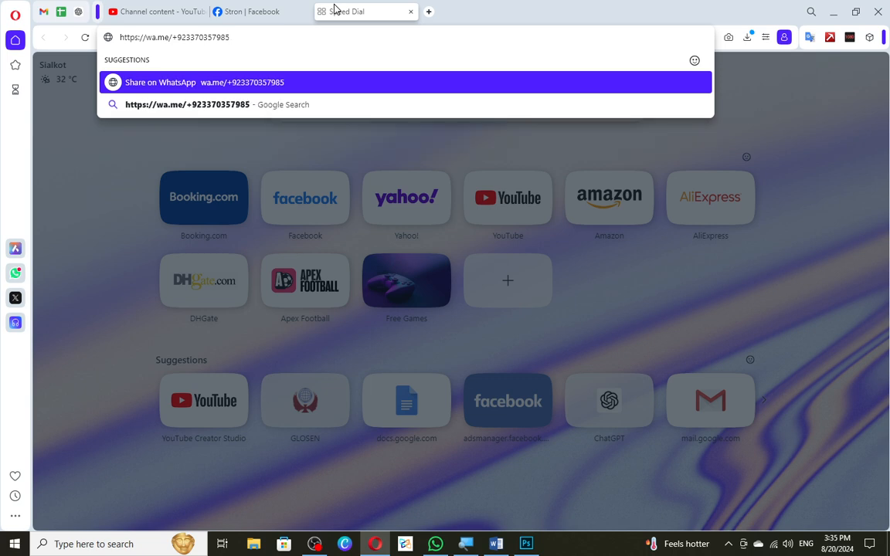
{"action": "key", "text": "ctrl+a"}
{"action": "key", "text": "ctrl+c"}
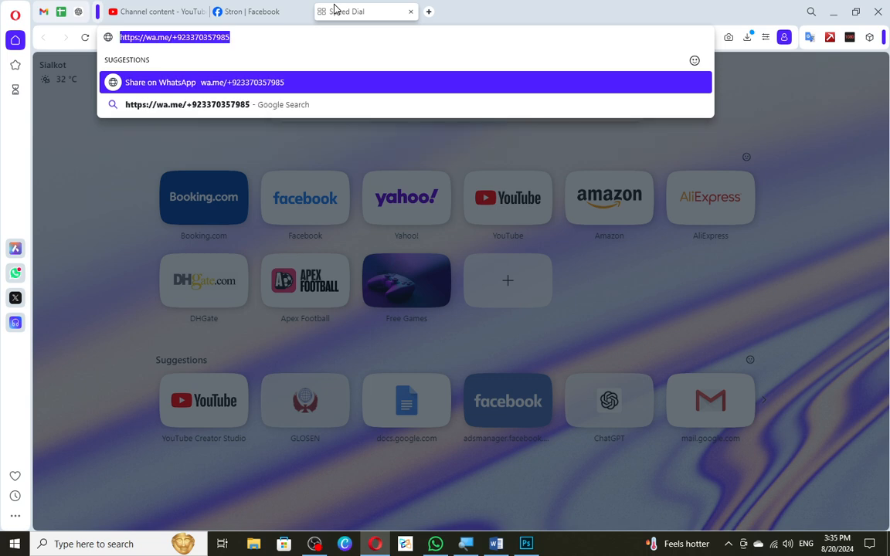
Back on the Facebook Page, replace the WhatsApp username with the copied wa.me link and save the social links.
{"action": "left_click", "coordinate": [297, 8]}
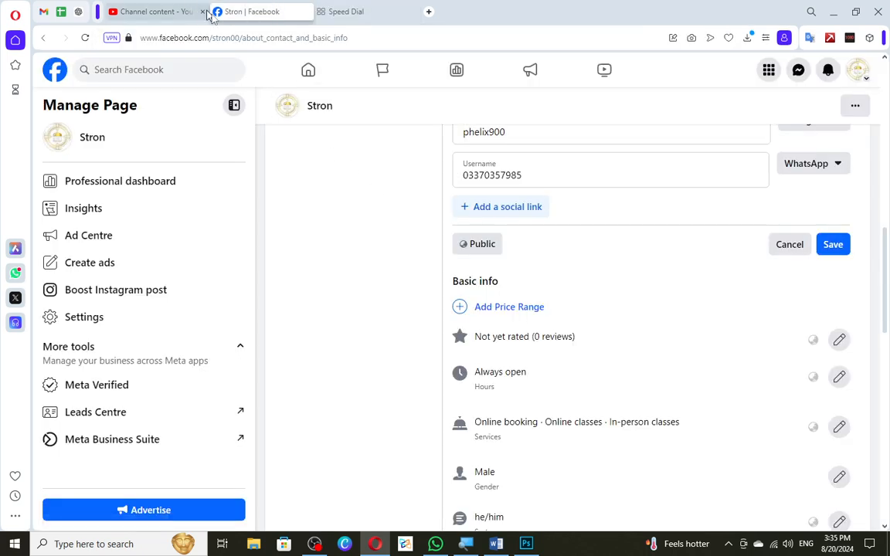
{"action": "double_click", "coordinate": [457, 154]}
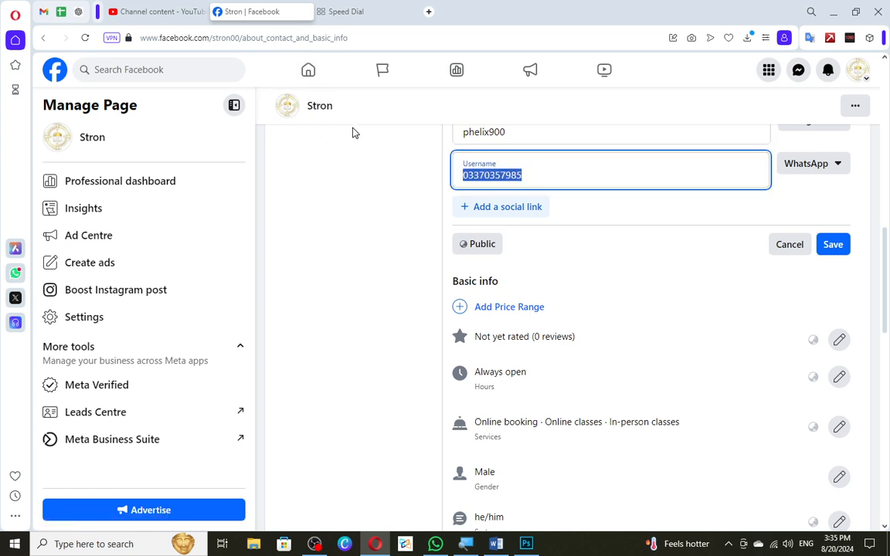
{"action": "key", "text": "ctrl+v"}
{"action": "left_click", "coordinate": [823, 247]}
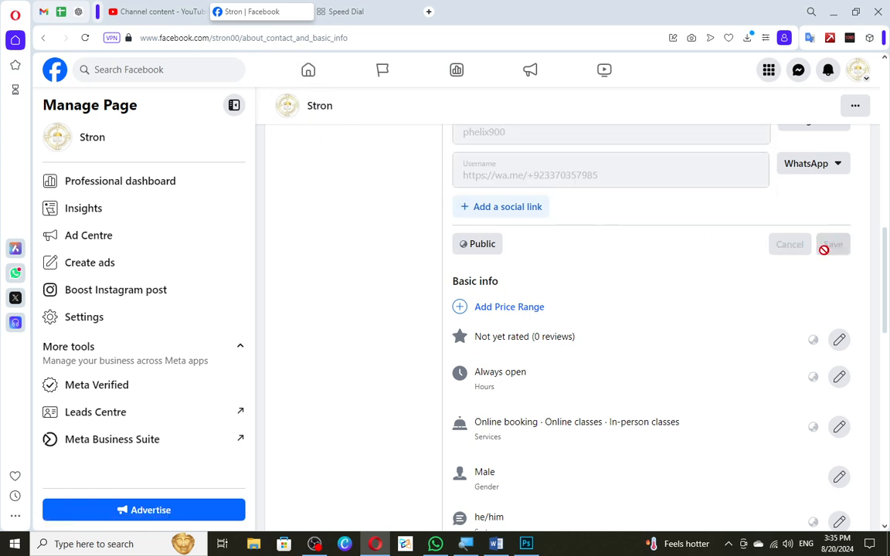
{"action": "scroll", "coordinate": [657, 224], "scroll_direction": "up", "scroll_amount": 1}
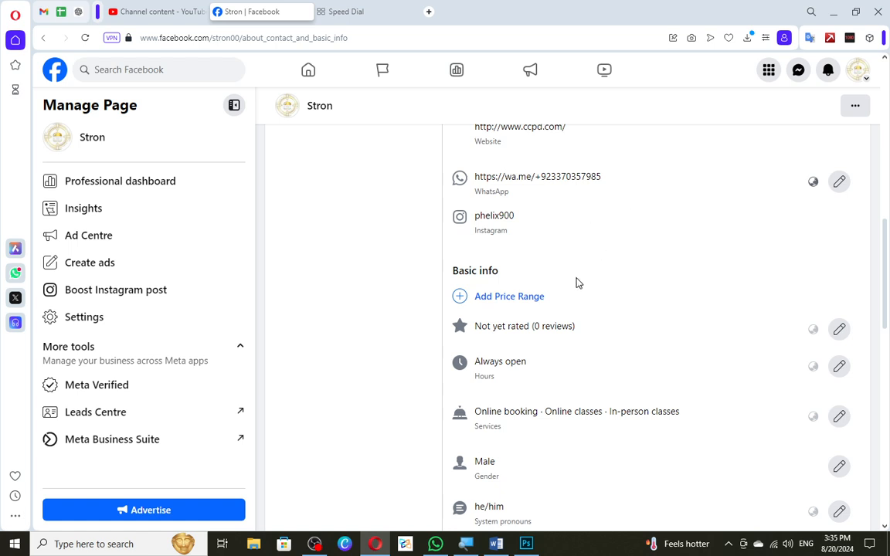
Add a price range to the Page's basic info, choosing ££ (Moderate), and save it.
{"action": "scroll", "coordinate": [516, 208], "scroll_direction": "down", "scroll_amount": 2}
{"action": "left_click", "coordinate": [511, 174]}
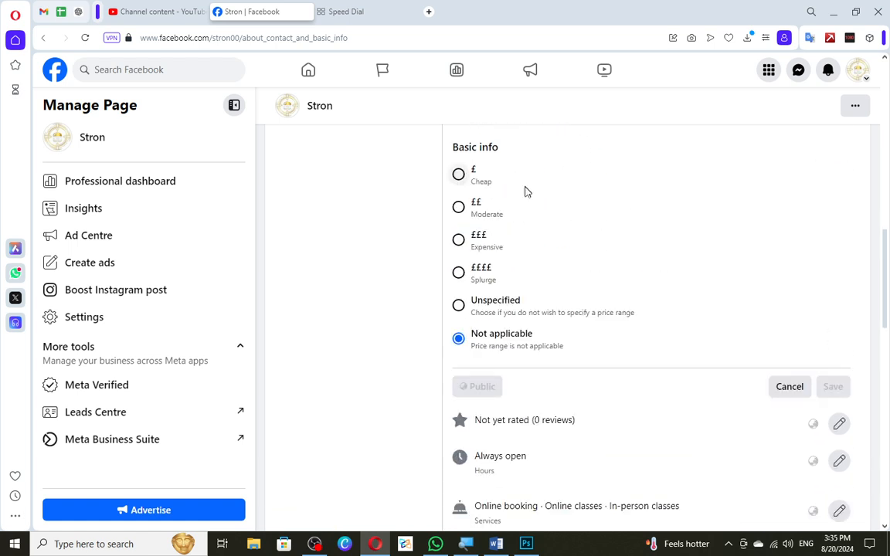
{"action": "left_click", "coordinate": [481, 182]}
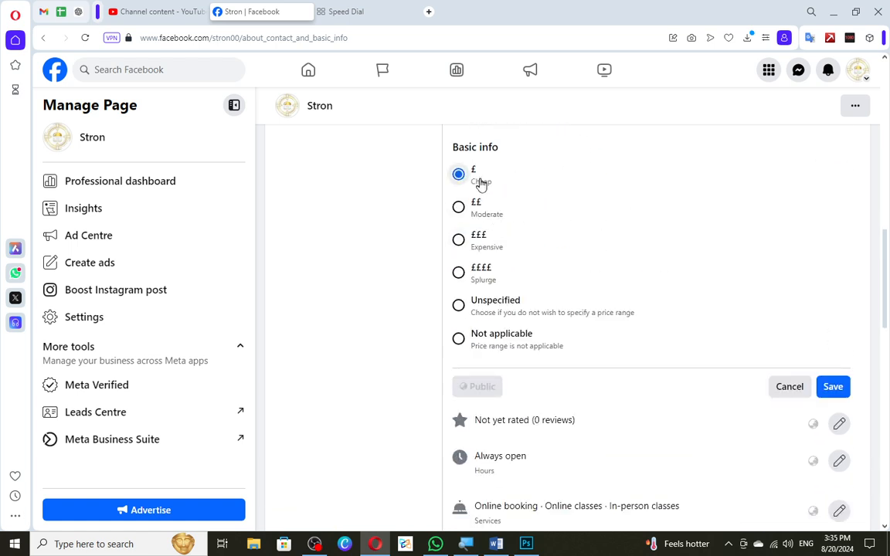
{"action": "left_click", "coordinate": [479, 205]}
{"action": "left_click", "coordinate": [480, 238]}
{"action": "left_click", "coordinate": [486, 272]}
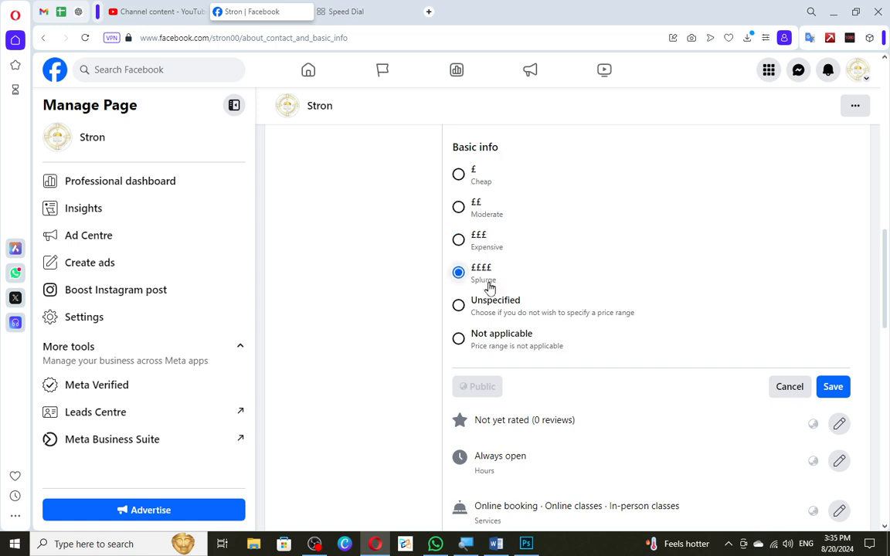
{"action": "left_click", "coordinate": [491, 301]}
{"action": "left_click", "coordinate": [477, 236]}
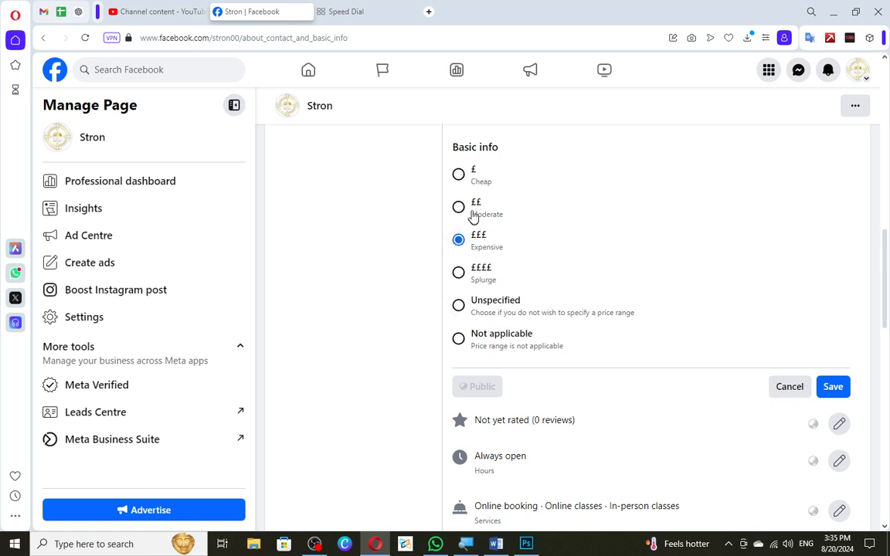
{"action": "left_click", "coordinate": [474, 204]}
{"action": "left_click", "coordinate": [832, 386]}
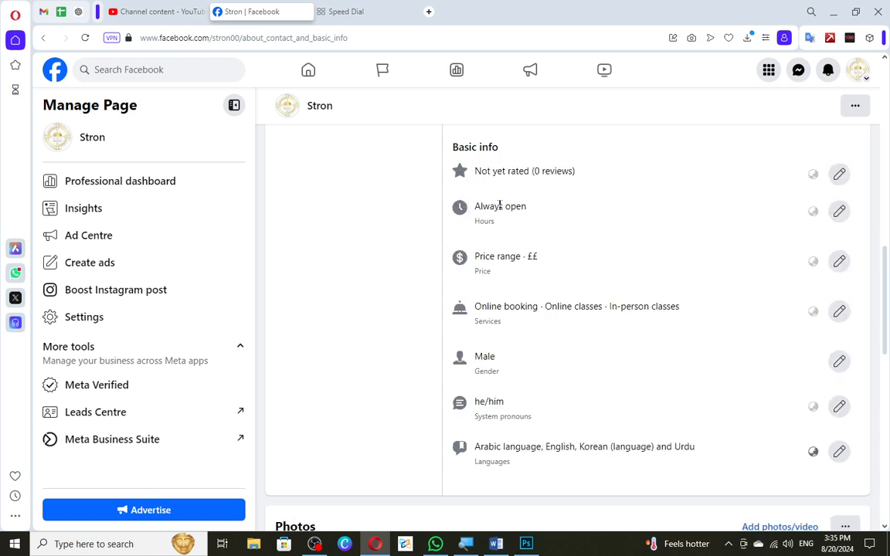
Change the Page's hours to Open during selected hours and set Monday from 00:00 to 00:15.
{"action": "left_click", "coordinate": [839, 210]}
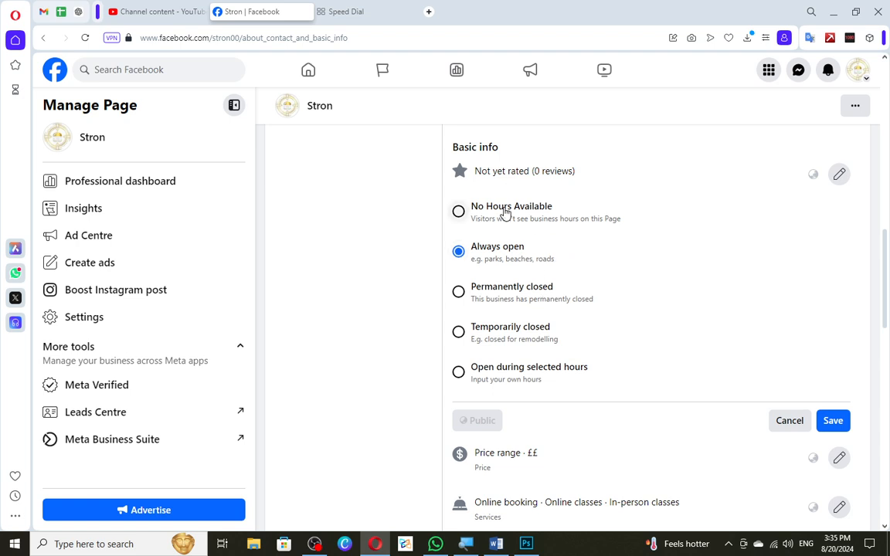
{"action": "left_click", "coordinate": [485, 376]}
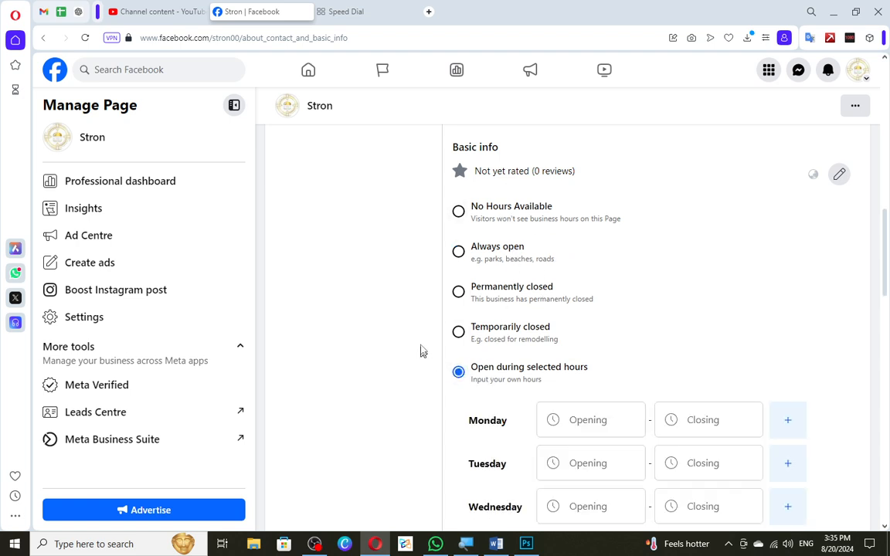
{"action": "scroll", "coordinate": [420, 351], "scroll_direction": "down", "scroll_amount": 2}
{"action": "left_click", "coordinate": [590, 296]}
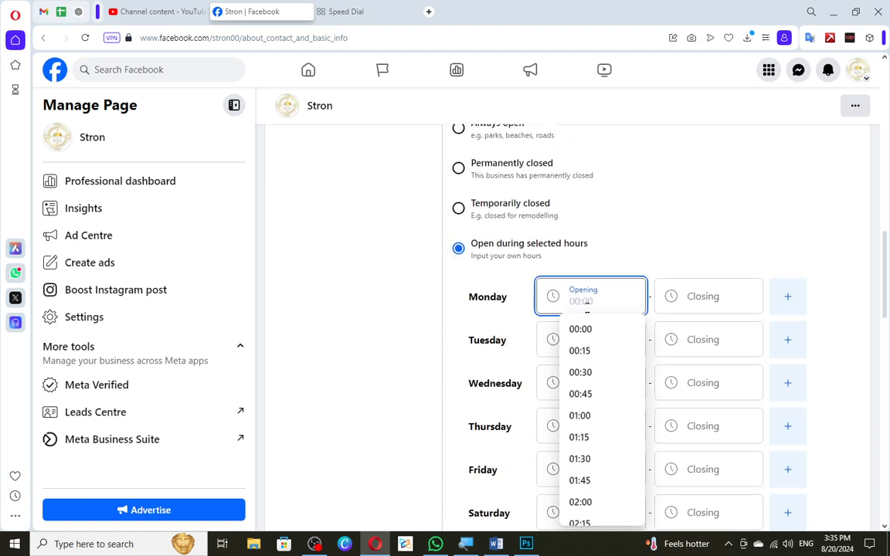
{"action": "left_click", "coordinate": [579, 331]}
{"action": "left_click", "coordinate": [683, 307]}
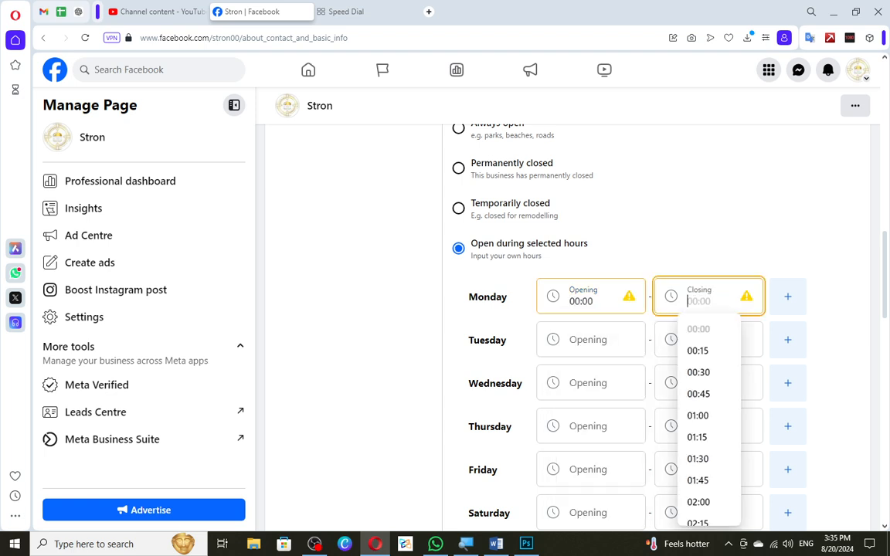
{"action": "left_click", "coordinate": [686, 352]}
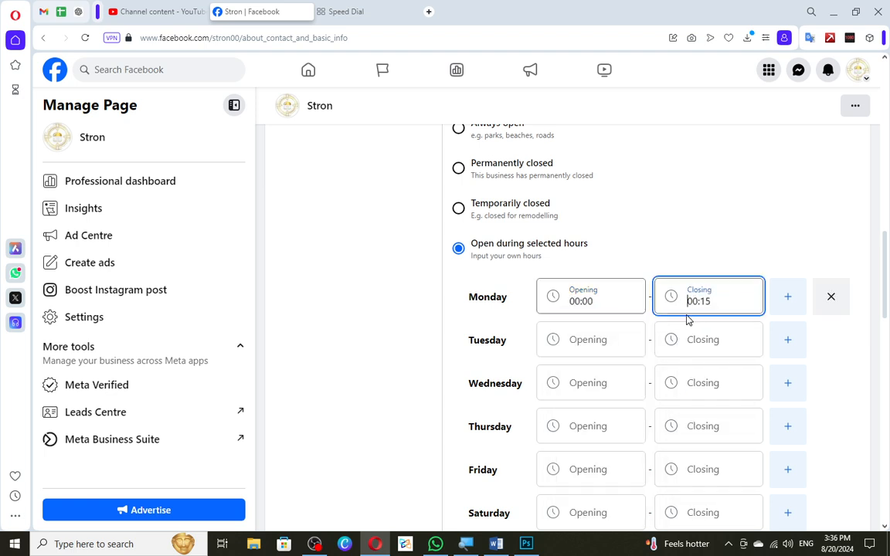
Add a second time slot for Monday, opening at 08:00 and closing at 16:00.
{"action": "left_click", "coordinate": [773, 299]}
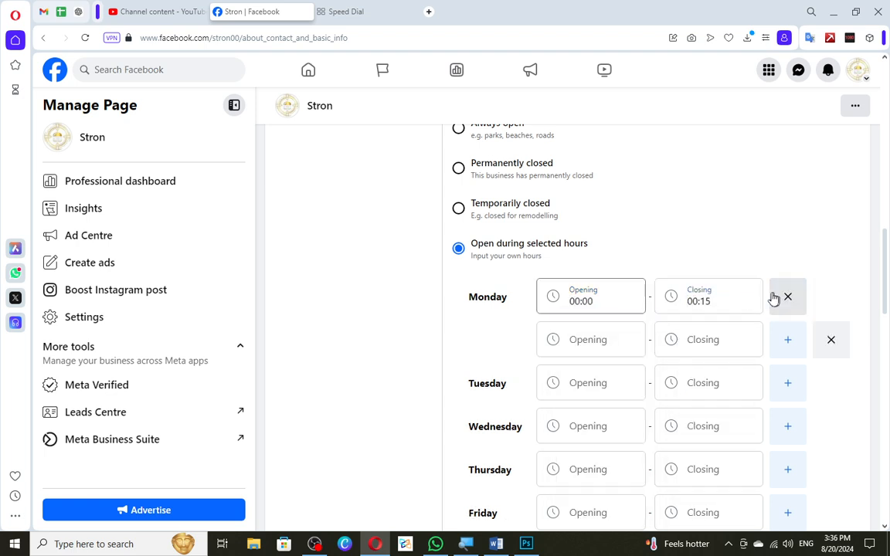
{"action": "left_click", "coordinate": [591, 339]}
{"action": "scroll", "coordinate": [600, 263], "scroll_direction": "down", "scroll_amount": 8}
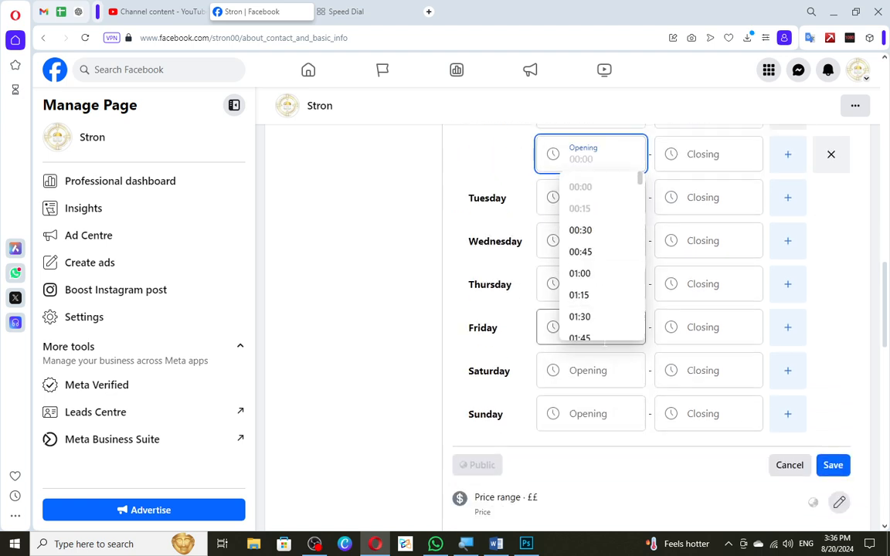
{"action": "scroll", "coordinate": [600, 261], "scroll_direction": "down", "scroll_amount": 3}
{"action": "scroll", "coordinate": [600, 262], "scroll_direction": "up", "scroll_amount": 2}
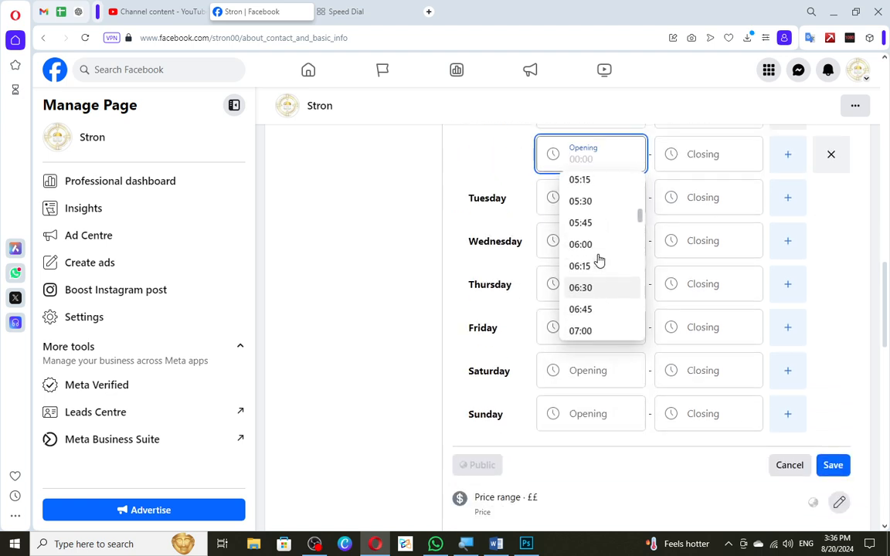
{"action": "scroll", "coordinate": [599, 262], "scroll_direction": "down", "scroll_amount": 2}
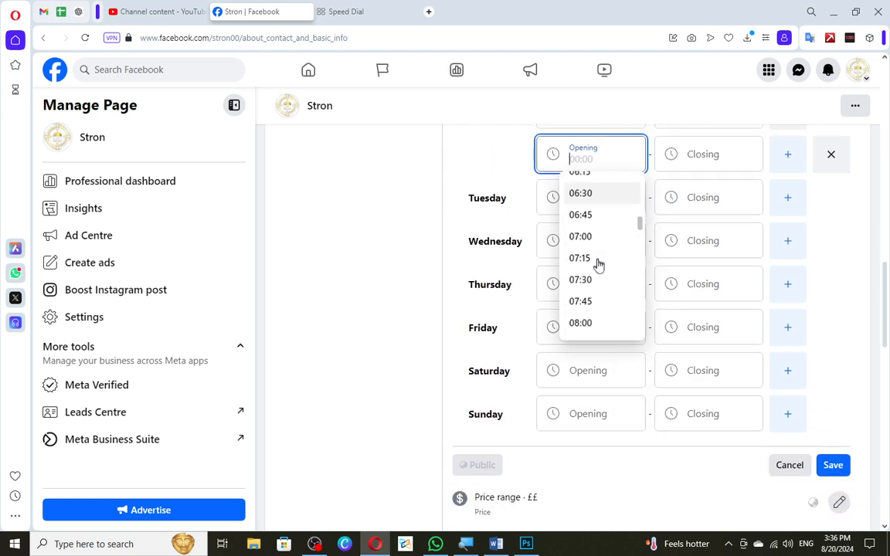
{"action": "left_click", "coordinate": [587, 323]}
{"action": "left_click", "coordinate": [699, 155]}
{"action": "scroll", "coordinate": [710, 363], "scroll_direction": "down", "scroll_amount": 6}
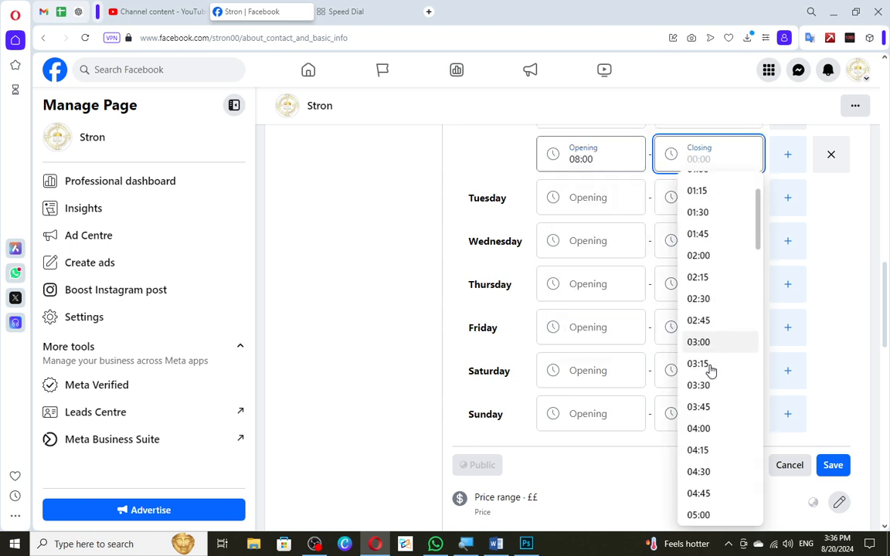
{"action": "scroll", "coordinate": [718, 355], "scroll_direction": "up", "scroll_amount": 6}
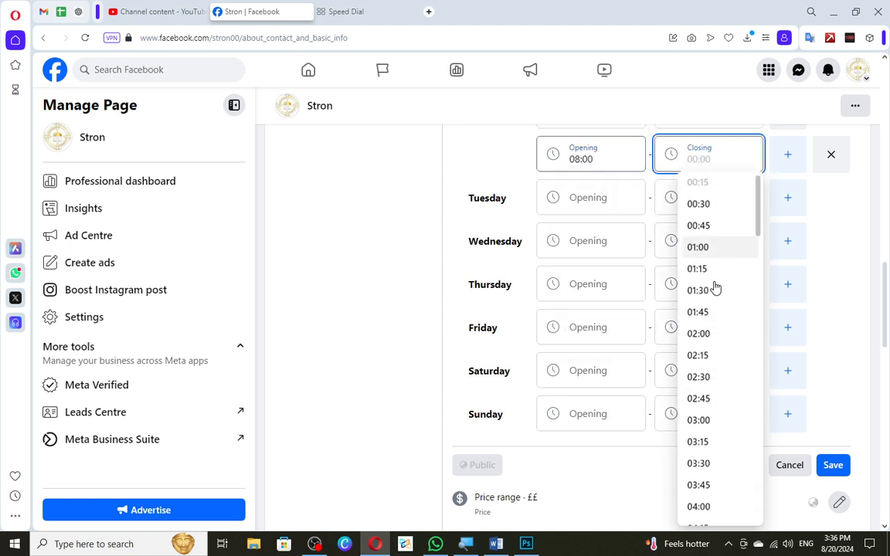
{"action": "scroll", "coordinate": [712, 290], "scroll_direction": "down", "scroll_amount": 11}
{"action": "scroll", "coordinate": [710, 291], "scroll_direction": "down", "scroll_amount": 4}
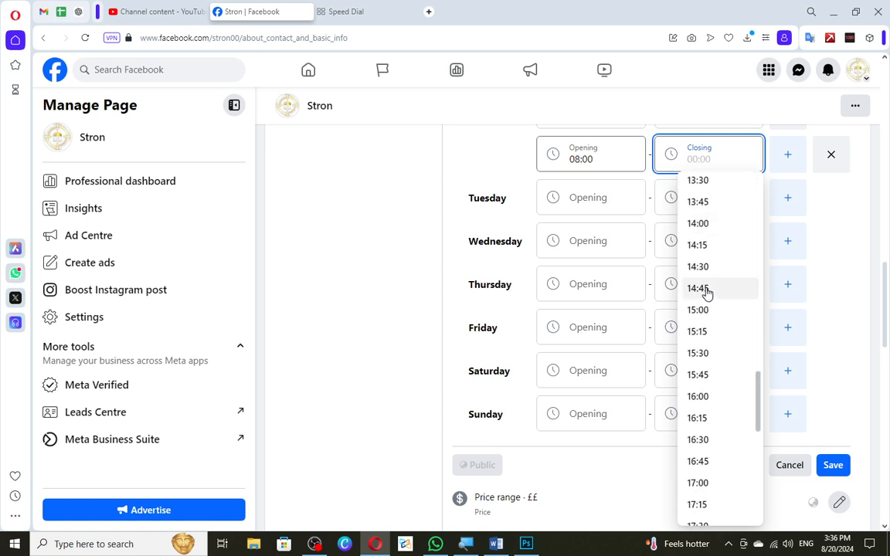
{"action": "left_click", "coordinate": [699, 396]}
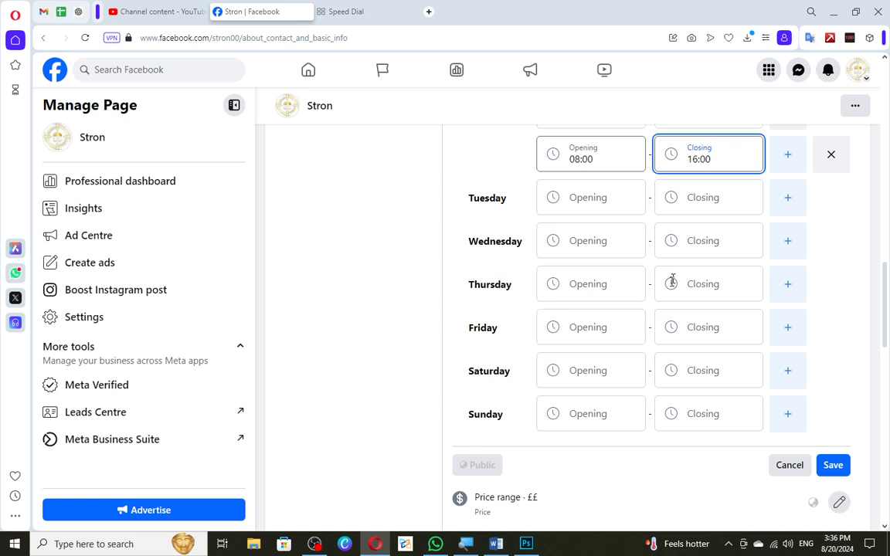
Leave the other days, including Sunday, without hours and save the Page's business hours.
{"action": "left_click", "coordinate": [847, 219]}
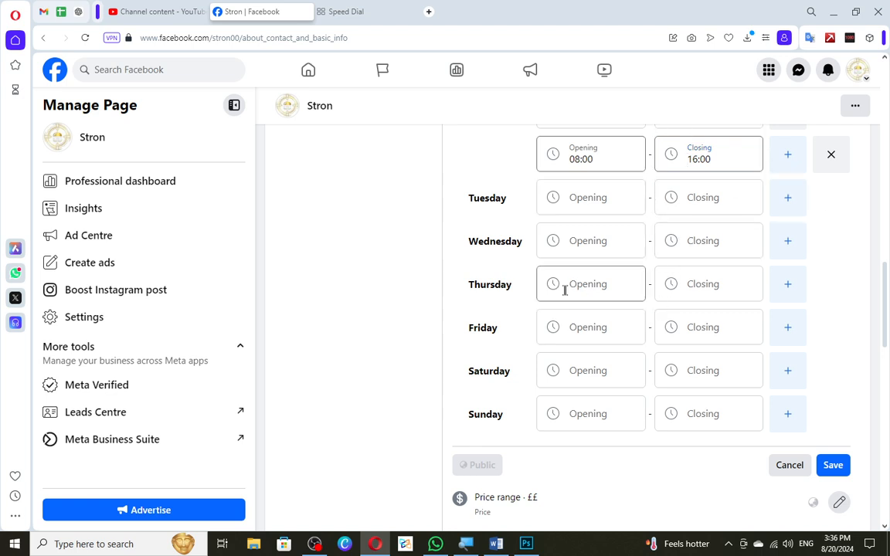
{"action": "left_click", "coordinate": [590, 414]}
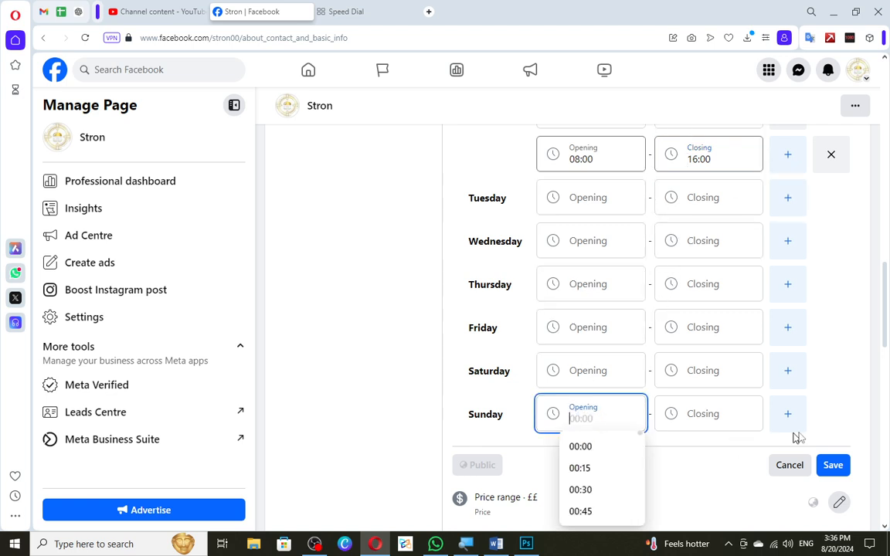
{"action": "left_click", "coordinate": [831, 418]}
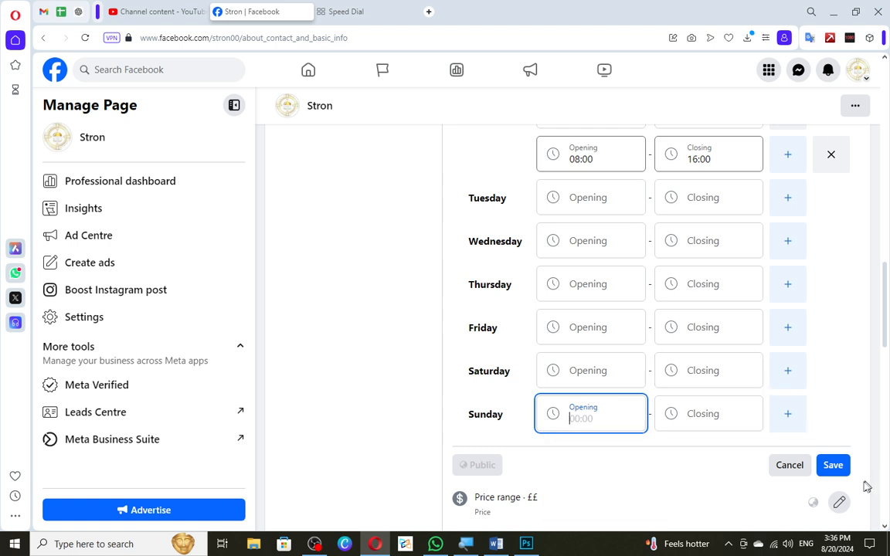
{"action": "left_click", "coordinate": [833, 465]}
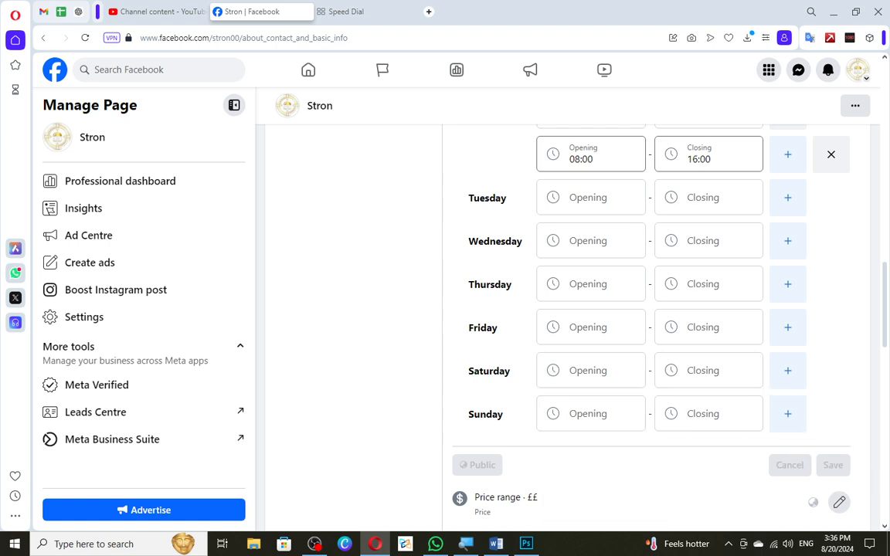
Reopen the Page's hours for editing and check today's date and weekday in the system calendar.
{"action": "scroll", "coordinate": [522, 333], "scroll_direction": "up", "scroll_amount": 2}
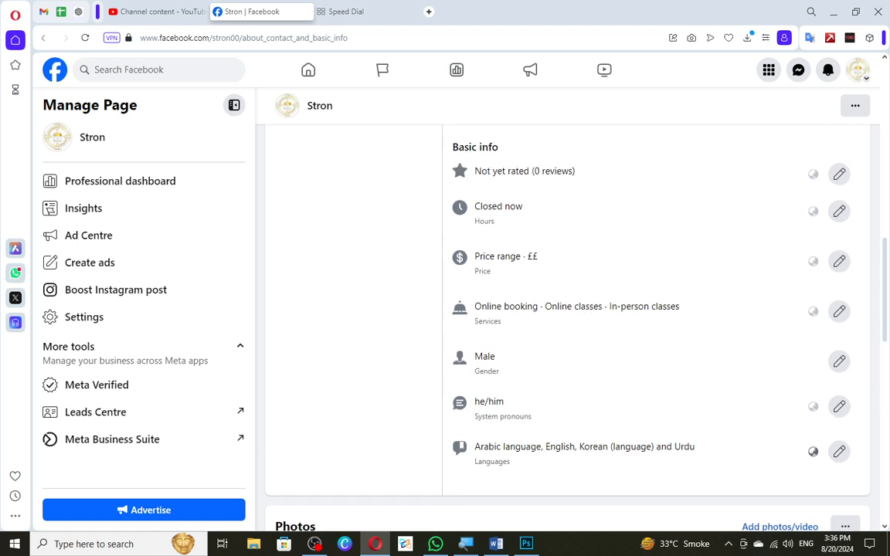
{"action": "double_click", "coordinate": [484, 221]}
{"action": "left_click", "coordinate": [839, 211]}
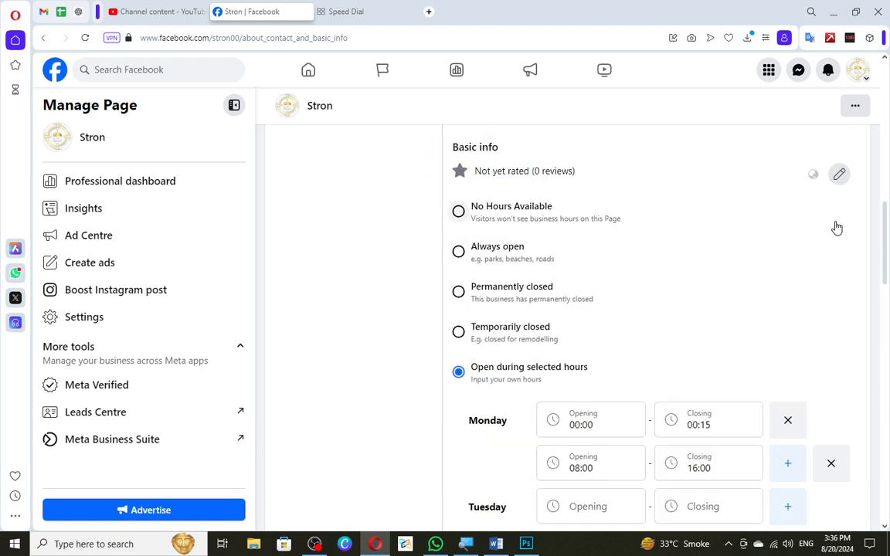
{"action": "left_click", "coordinate": [836, 543]}
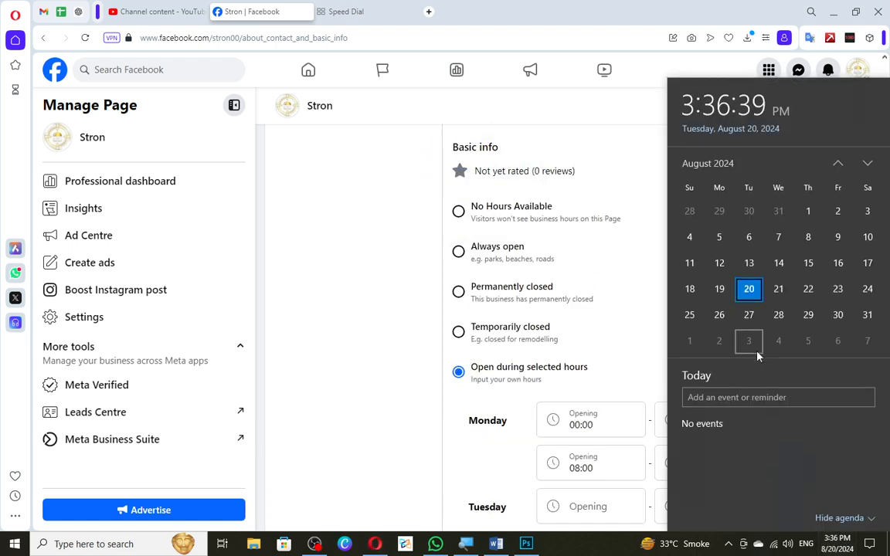
{"action": "left_click", "coordinate": [643, 292]}
Select Open during selected hours again and set Monday's opening time to 00:00.
{"action": "scroll", "coordinate": [520, 275], "scroll_direction": "down", "scroll_amount": 2}
{"action": "scroll", "coordinate": [465, 199], "scroll_direction": "up", "scroll_amount": 3}
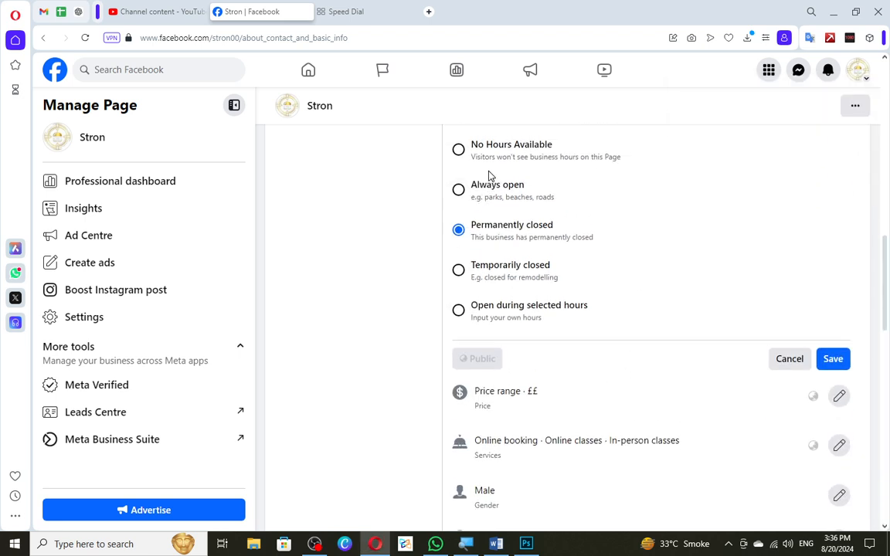
{"action": "left_click", "coordinate": [458, 434]}
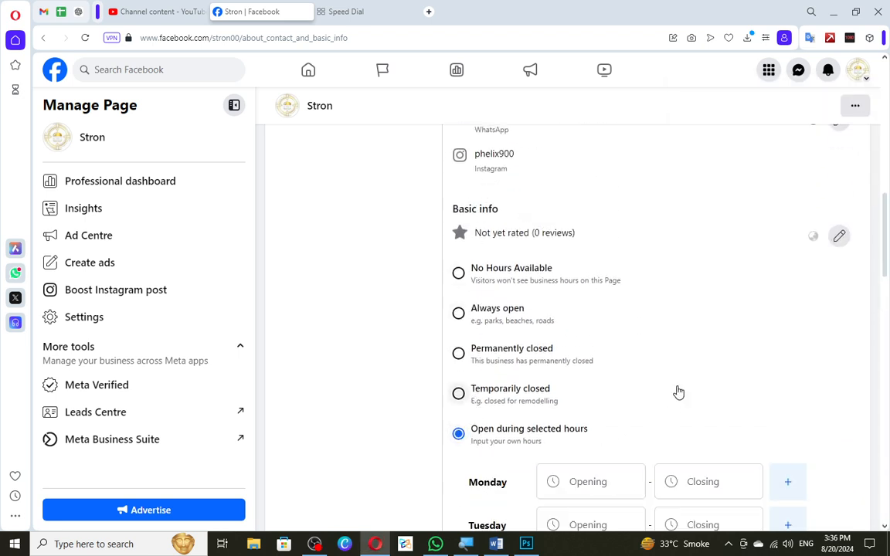
{"action": "scroll", "coordinate": [677, 392], "scroll_direction": "down", "scroll_amount": 2}
{"action": "left_click", "coordinate": [540, 346]}
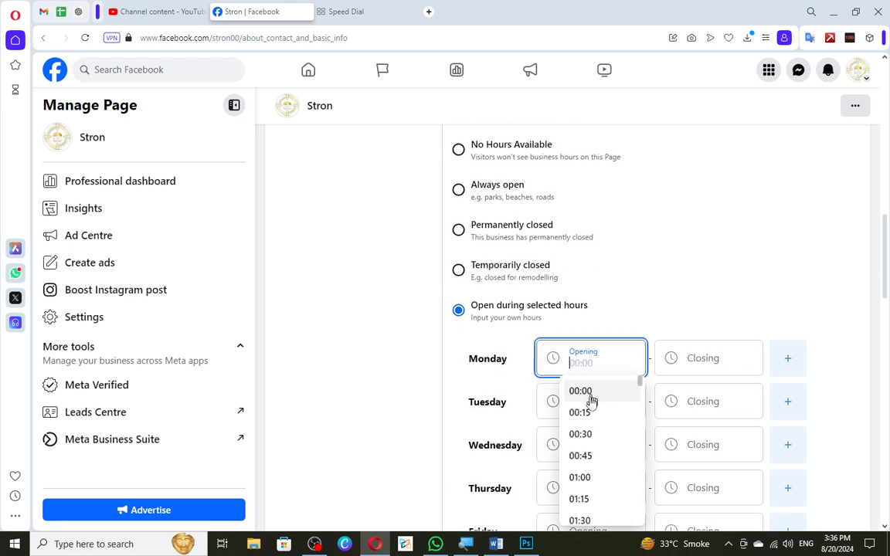
{"action": "key", "text": "Escape"}
{"action": "left_click", "coordinate": [587, 363]}
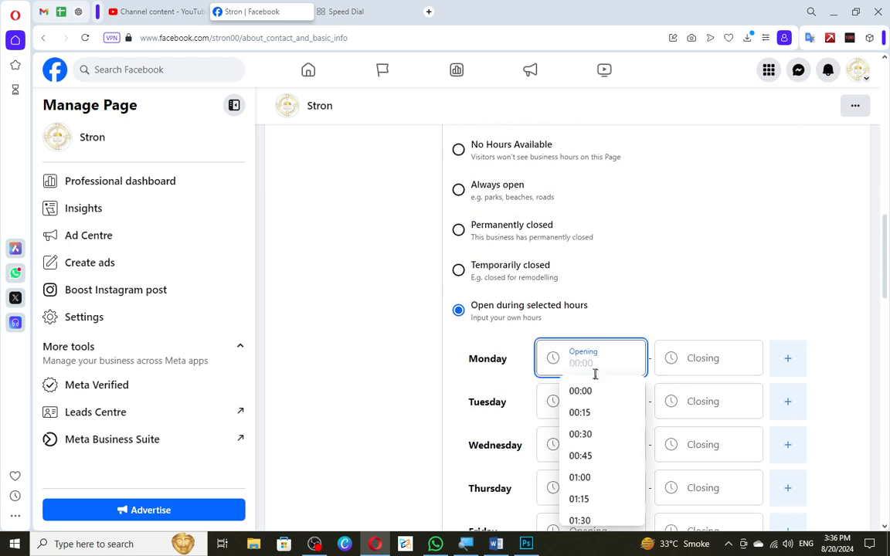
{"action": "left_click", "coordinate": [596, 389]}
Set Monday's closing time to 07:30.
{"action": "left_click", "coordinate": [691, 362]}
{"action": "scroll", "coordinate": [704, 377], "scroll_direction": "down", "scroll_amount": 6}
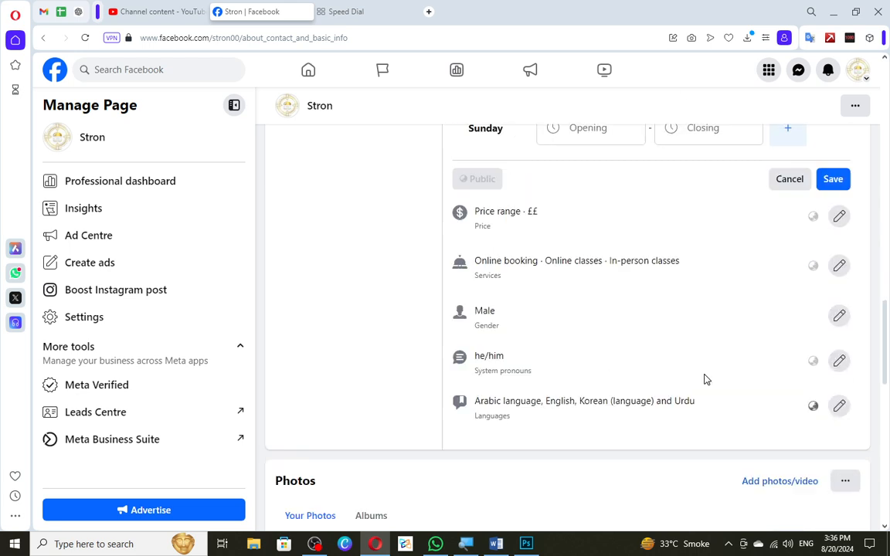
{"action": "scroll", "coordinate": [695, 306], "scroll_direction": "up", "scroll_amount": 3}
{"action": "scroll", "coordinate": [705, 261], "scroll_direction": "down", "scroll_amount": 5}
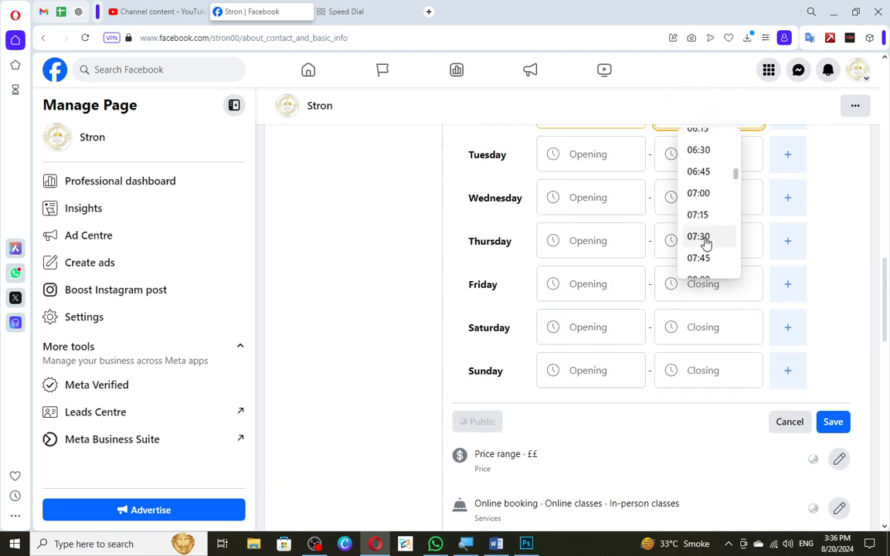
{"action": "left_click", "coordinate": [705, 244]}
Set Tuesday's opening time to 09:15.
{"action": "left_click", "coordinate": [587, 153]}
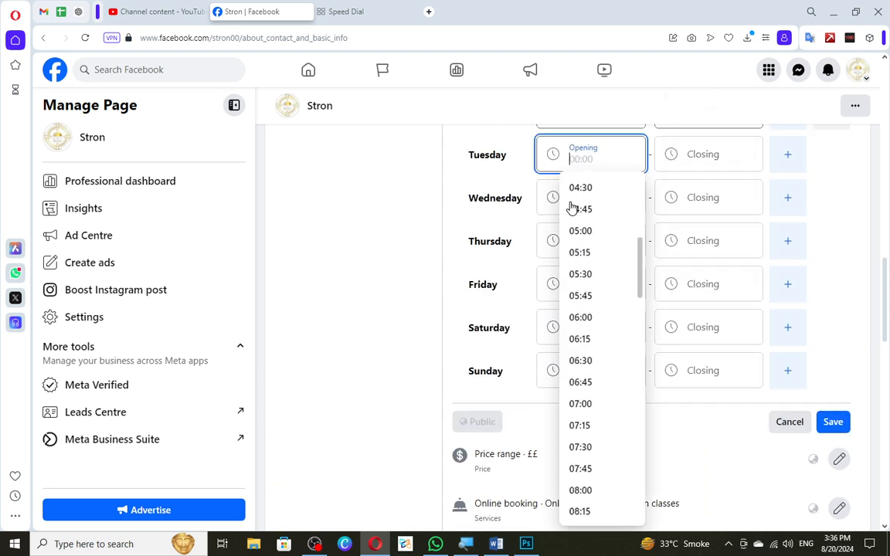
{"action": "scroll", "coordinate": [577, 224], "scroll_direction": "down", "scroll_amount": 5}
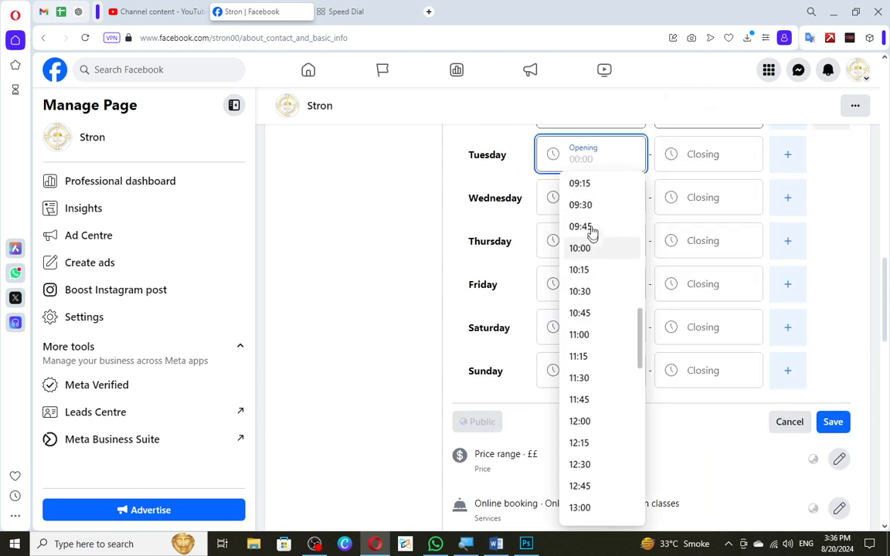
{"action": "left_click", "coordinate": [581, 183]}
Set Tuesday's closing time to 22:15 and save the Page's business hours.
{"action": "left_click", "coordinate": [684, 158]}
{"action": "scroll", "coordinate": [676, 276], "scroll_direction": "down", "scroll_amount": 5}
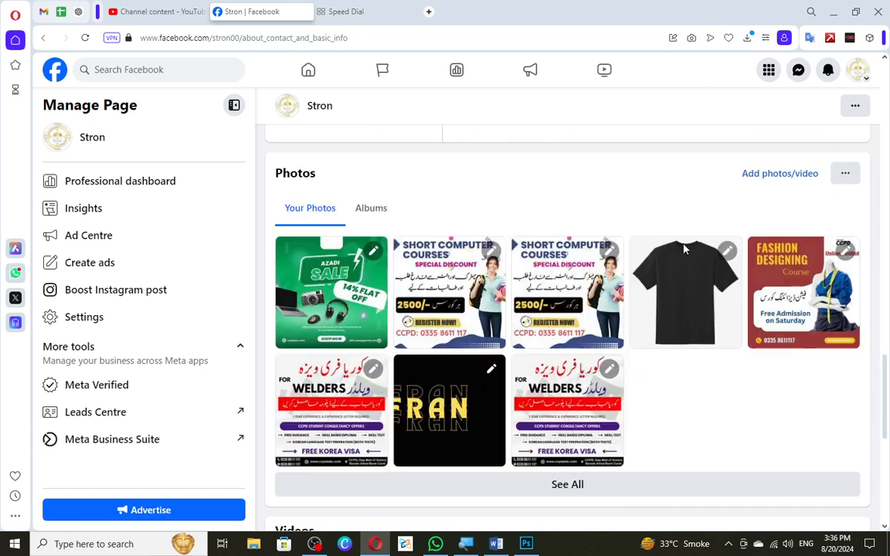
{"action": "scroll", "coordinate": [678, 263], "scroll_direction": "up", "scroll_amount": 5}
{"action": "scroll", "coordinate": [705, 254], "scroll_direction": "down", "scroll_amount": 10}
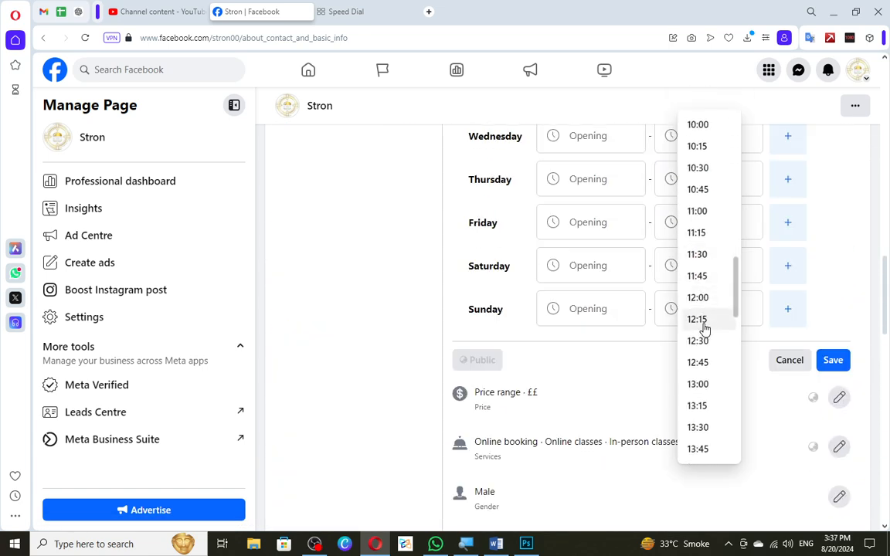
{"action": "scroll", "coordinate": [701, 325], "scroll_direction": "down", "scroll_amount": 6}
{"action": "scroll", "coordinate": [699, 352], "scroll_direction": "down", "scroll_amount": 5}
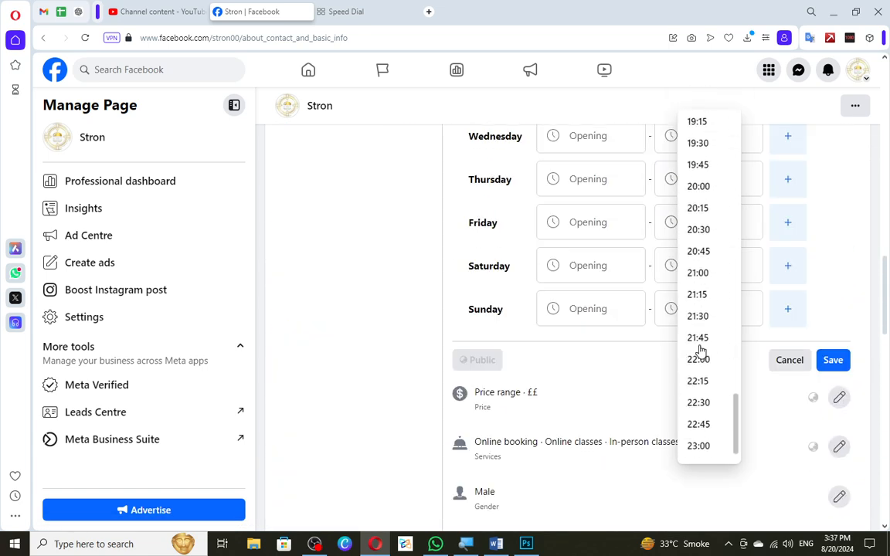
{"action": "left_click", "coordinate": [699, 382]}
{"action": "left_click", "coordinate": [846, 358]}
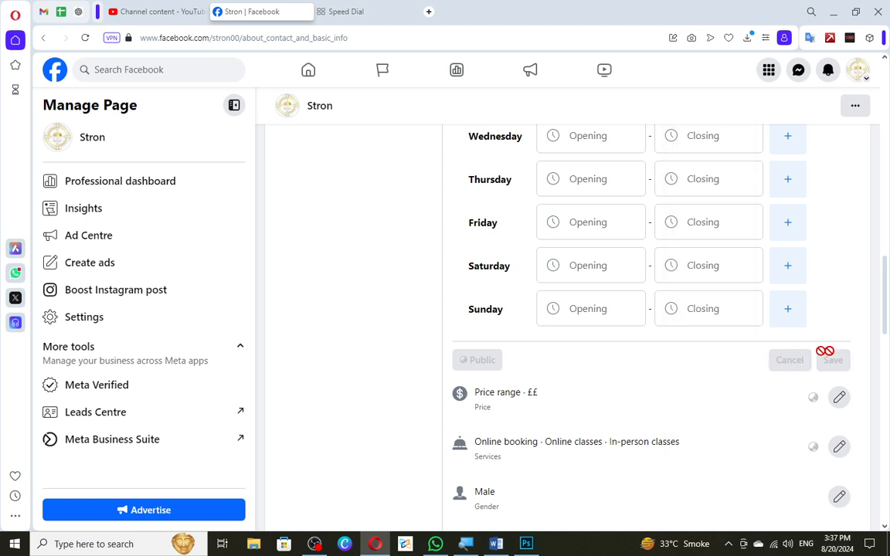
Edit the Page's services and add Reservations, Delivery, Contactless delivery, Takeaway, Roadside collection and Dine in.
{"action": "scroll", "coordinate": [668, 349], "scroll_direction": "up", "scroll_amount": 2}
{"action": "scroll", "coordinate": [650, 359], "scroll_direction": "down", "scroll_amount": 6}
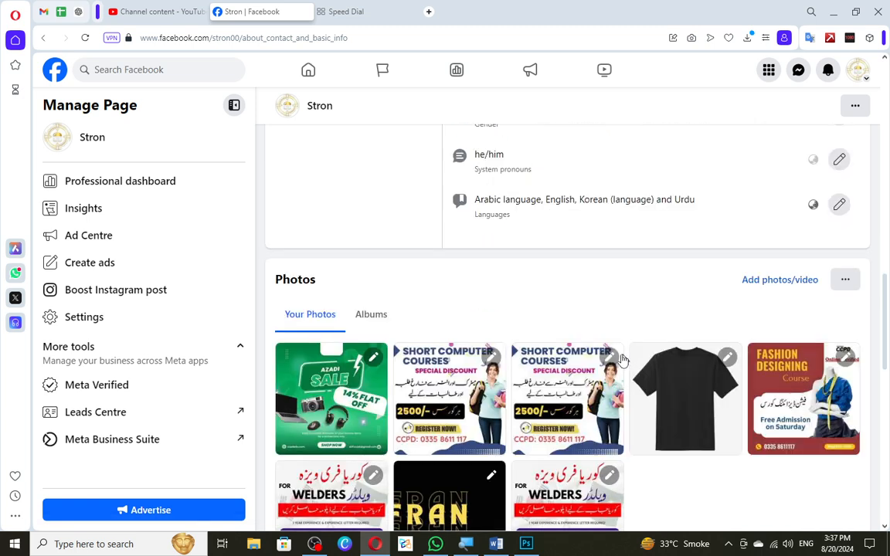
{"action": "scroll", "coordinate": [591, 337], "scroll_direction": "up", "scroll_amount": 2}
{"action": "scroll", "coordinate": [498, 207], "scroll_direction": "up", "scroll_amount": 2}
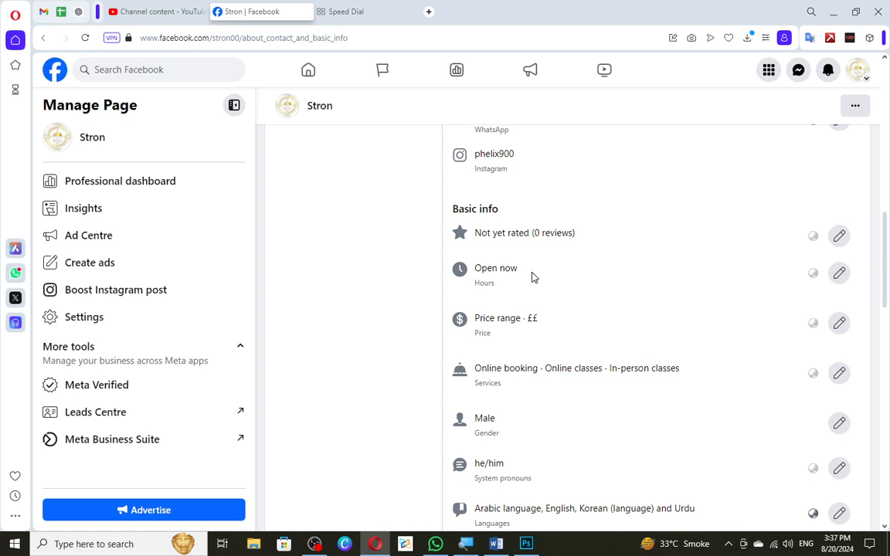
{"action": "scroll", "coordinate": [533, 309], "scroll_direction": "down", "scroll_amount": 1}
{"action": "left_click", "coordinate": [837, 317]}
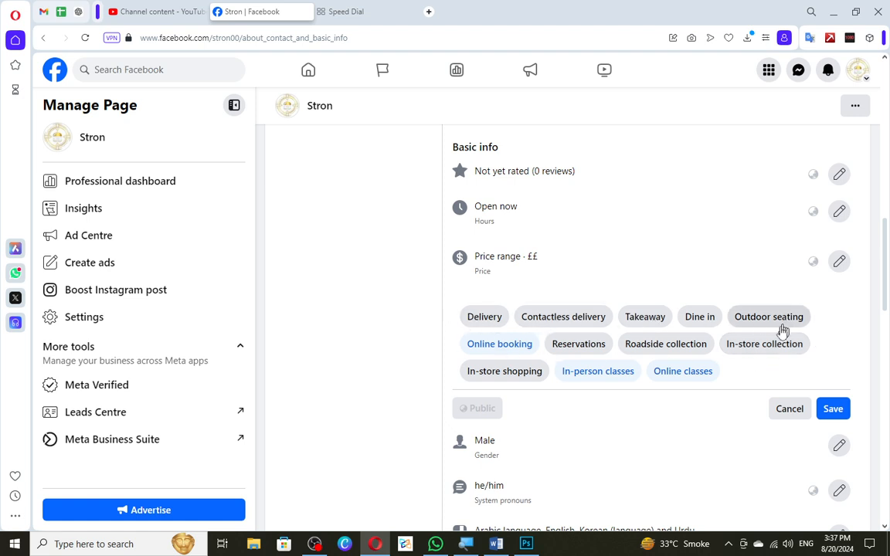
{"action": "left_click", "coordinate": [579, 344]}
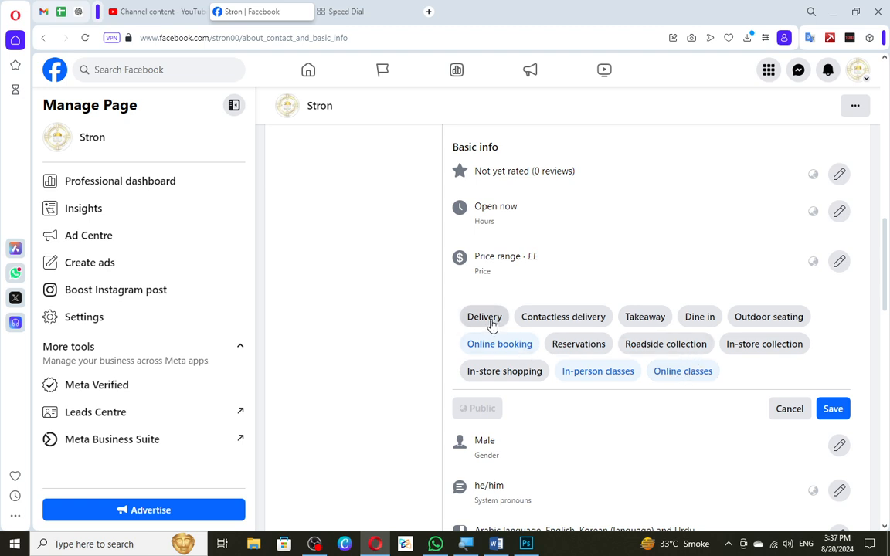
{"action": "left_click", "coordinate": [467, 320]}
{"action": "left_click", "coordinate": [570, 319]}
{"action": "left_click", "coordinate": [645, 316]}
{"action": "left_click", "coordinate": [642, 349]}
{"action": "left_click", "coordinate": [700, 316]}
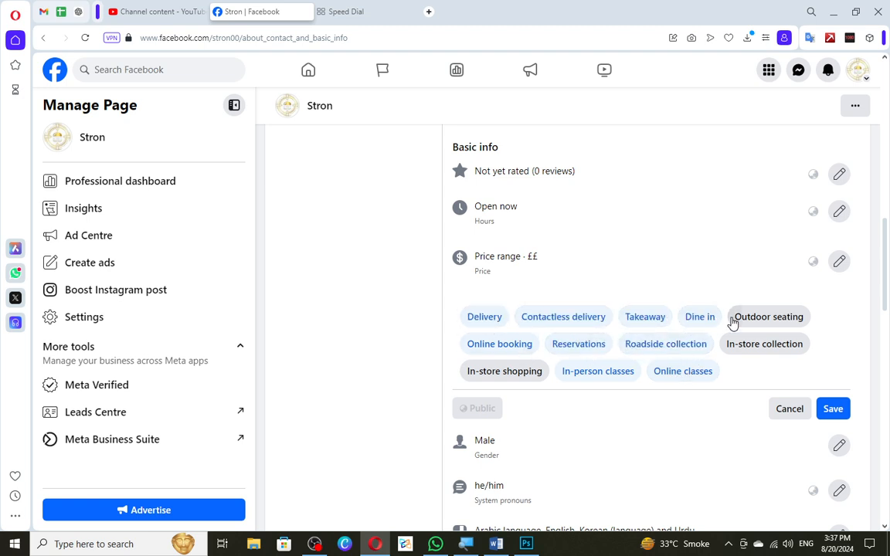
Add Outdoor seating, In-store collection and In-store shopping to the services and save them.
{"action": "left_click", "coordinate": [768, 318]}
{"action": "left_click", "coordinate": [765, 349]}
{"action": "left_click", "coordinate": [540, 373]}
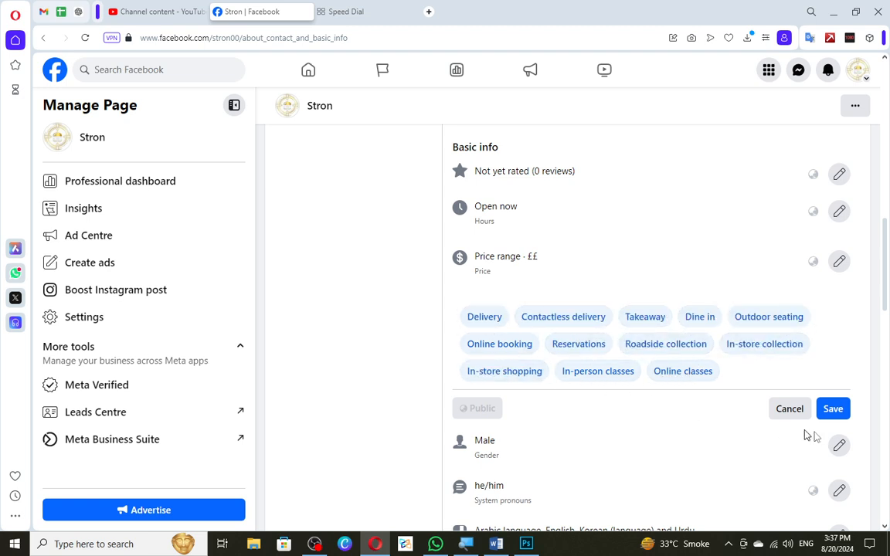
{"action": "left_click", "coordinate": [842, 413]}
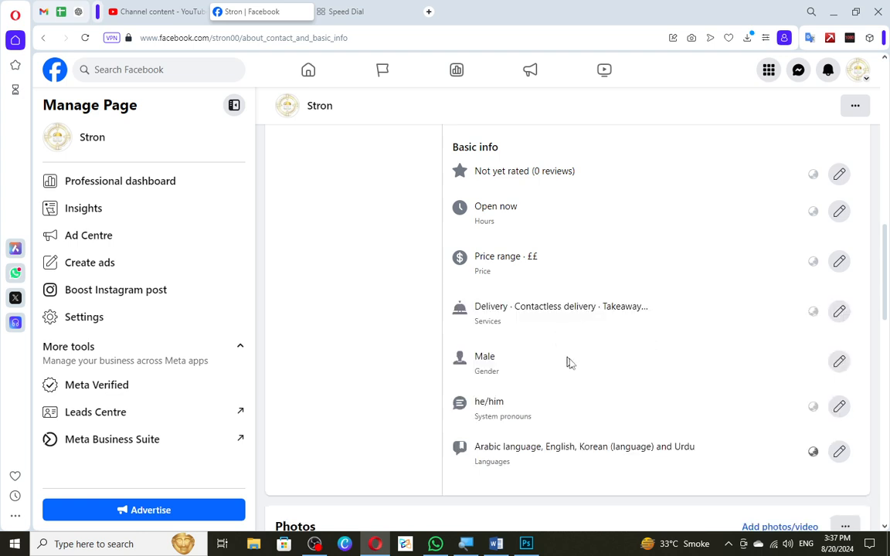
Open the Page's gender for editing and switch Show on my timeline on and off again.
{"action": "left_click", "coordinate": [838, 361]}
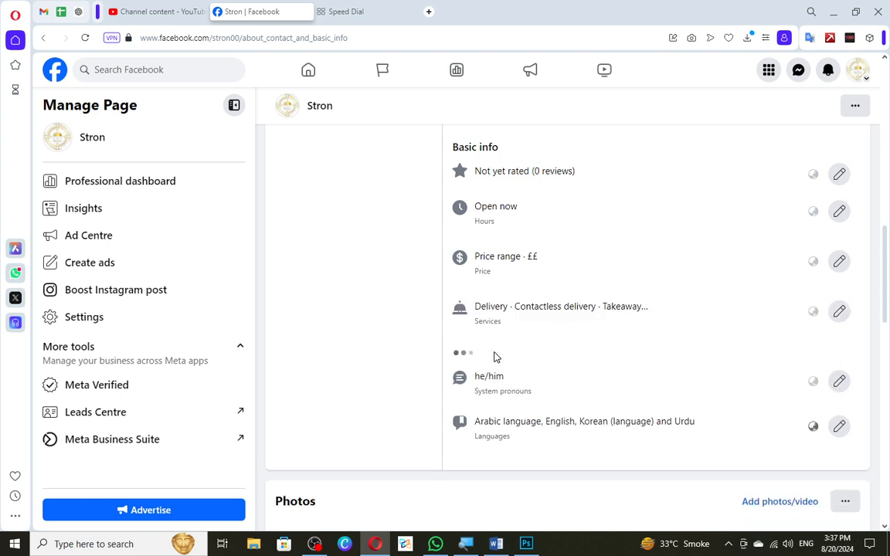
{"action": "left_click", "coordinate": [482, 394]}
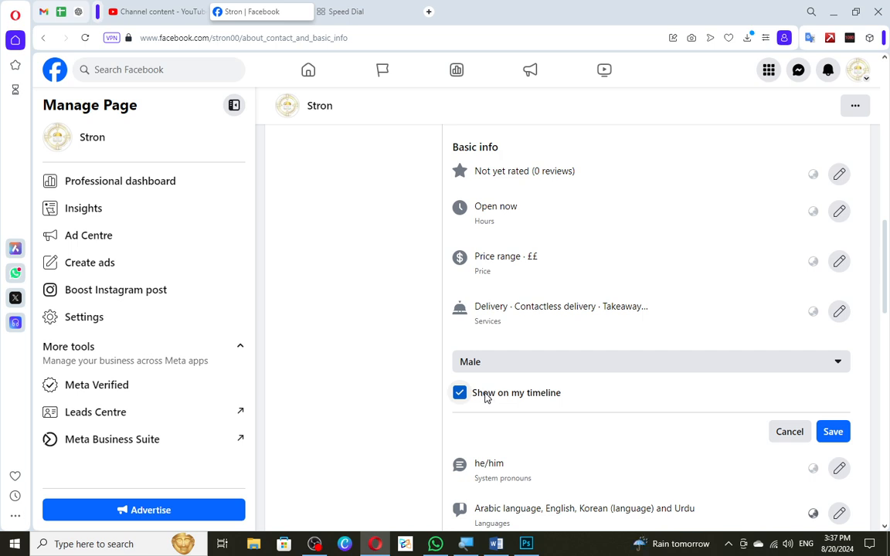
{"action": "left_click", "coordinate": [484, 393]}
Choose More options for the gender and look through the suggested gender terms.
{"action": "left_click", "coordinate": [504, 359]}
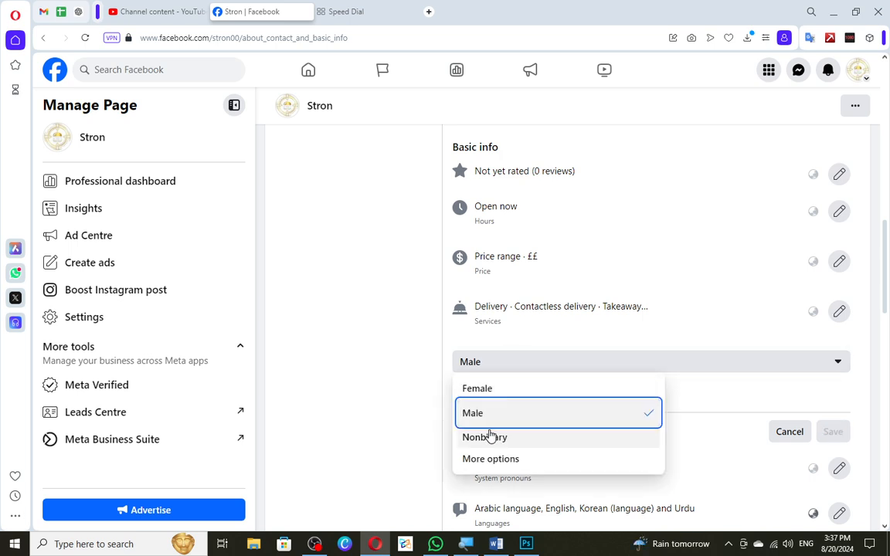
{"action": "left_click", "coordinate": [494, 458]}
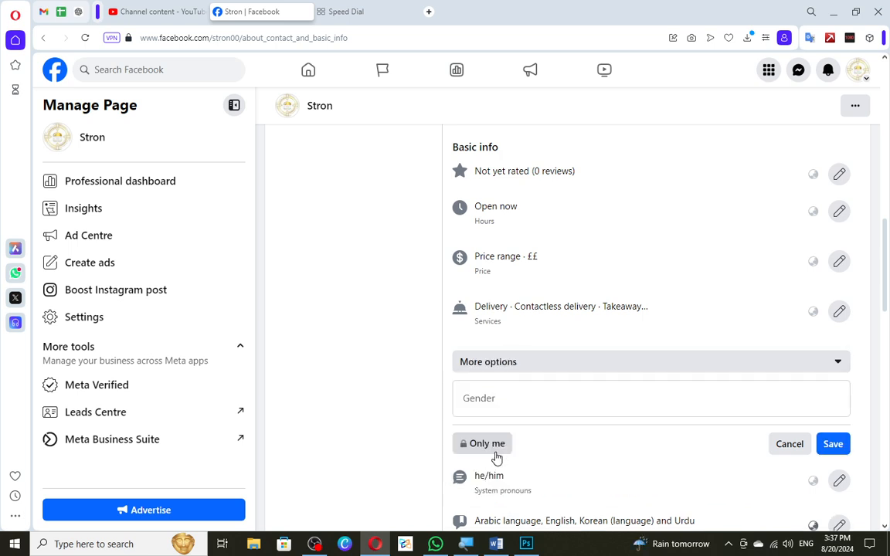
{"action": "left_click", "coordinate": [504, 399]}
{"action": "scroll", "coordinate": [536, 363], "scroll_direction": "down", "scroll_amount": 5}
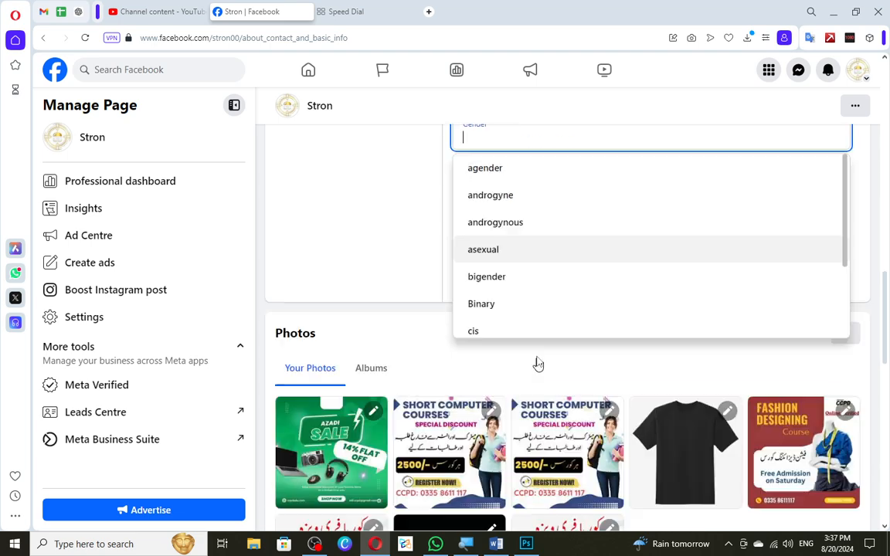
{"action": "scroll", "coordinate": [529, 236], "scroll_direction": "down", "scroll_amount": 2}
{"action": "scroll", "coordinate": [528, 237], "scroll_direction": "up", "scroll_amount": 2}
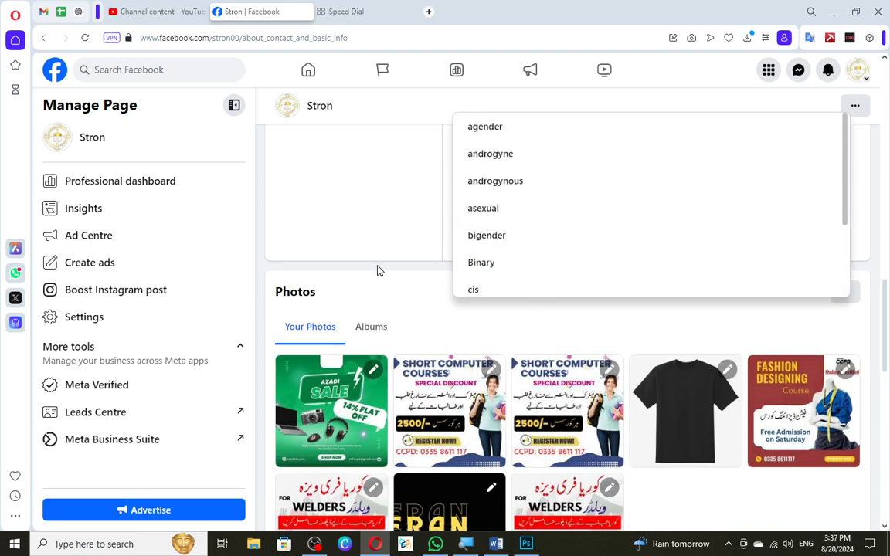
{"action": "scroll", "coordinate": [378, 270], "scroll_direction": "up", "scroll_amount": 4}
Set the gender back to Male, review the choices once more and cancel the gender edit.
{"action": "left_click", "coordinate": [483, 371]}
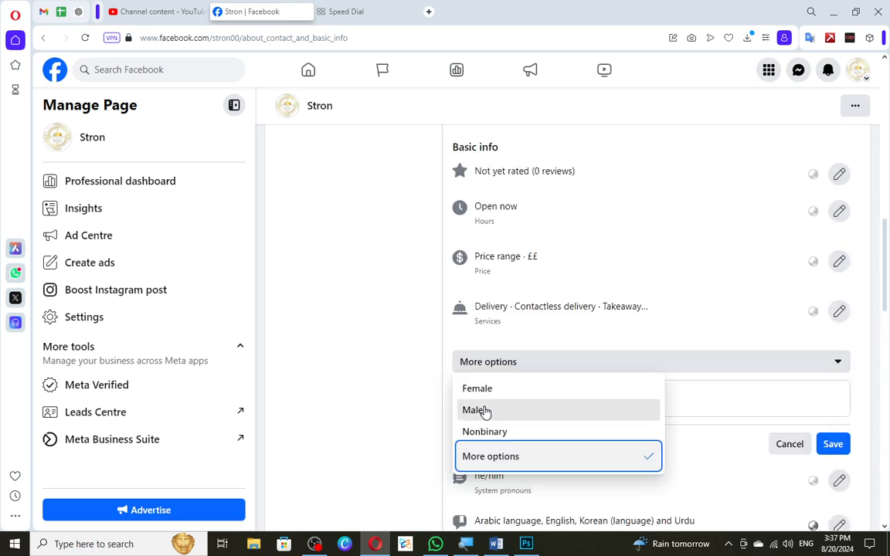
{"action": "left_click", "coordinate": [482, 409]}
{"action": "left_click", "coordinate": [494, 363]}
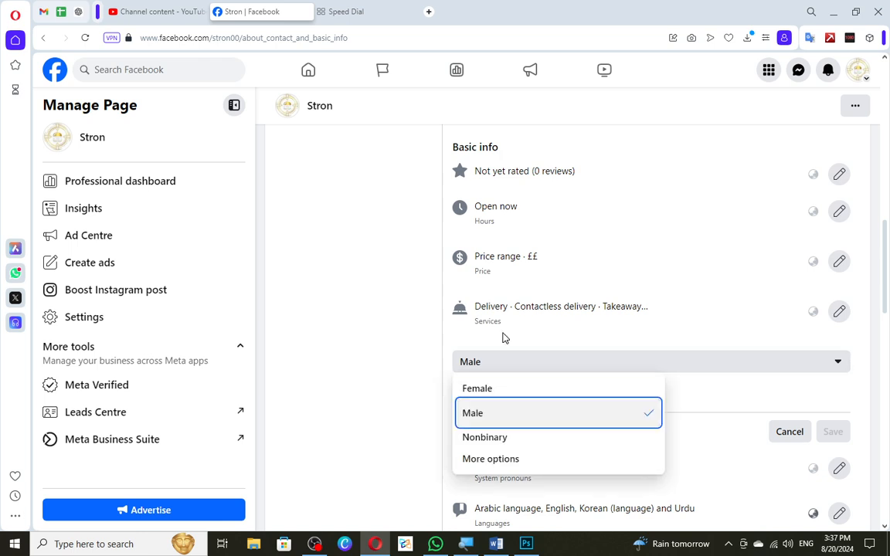
{"action": "left_click", "coordinate": [508, 339]}
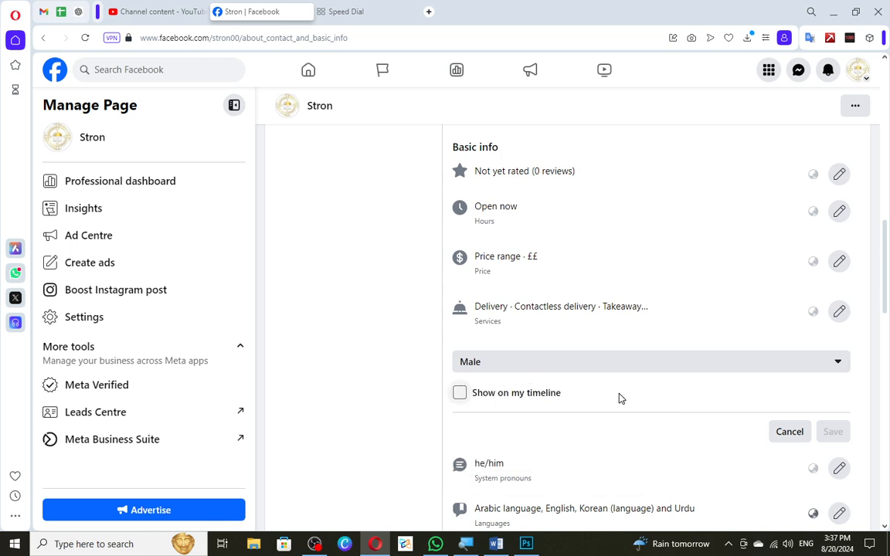
{"action": "left_click", "coordinate": [790, 431]}
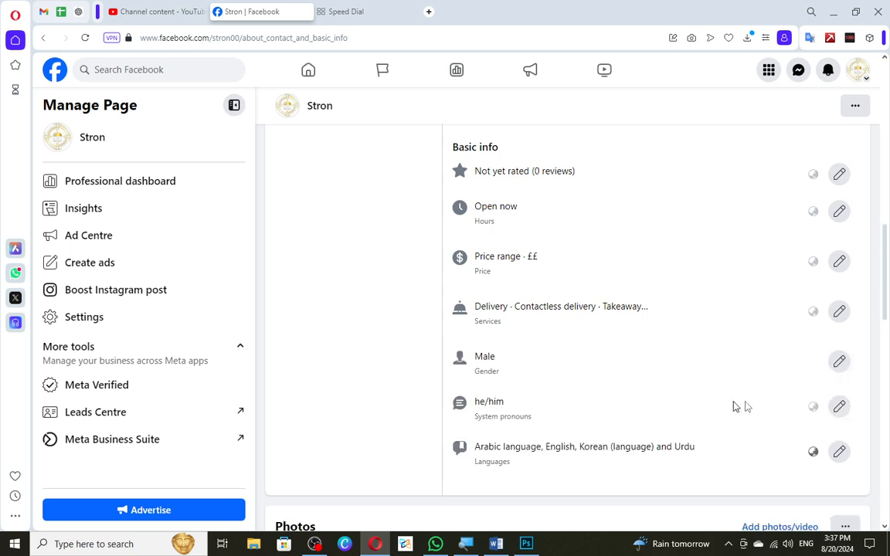
Open the Page's pronouns for editing and check the choices for how Facebook refers to the Page, keeping he/him.
{"action": "left_click", "coordinate": [840, 406]}
{"action": "scroll", "coordinate": [705, 383], "scroll_direction": "down", "scroll_amount": 2}
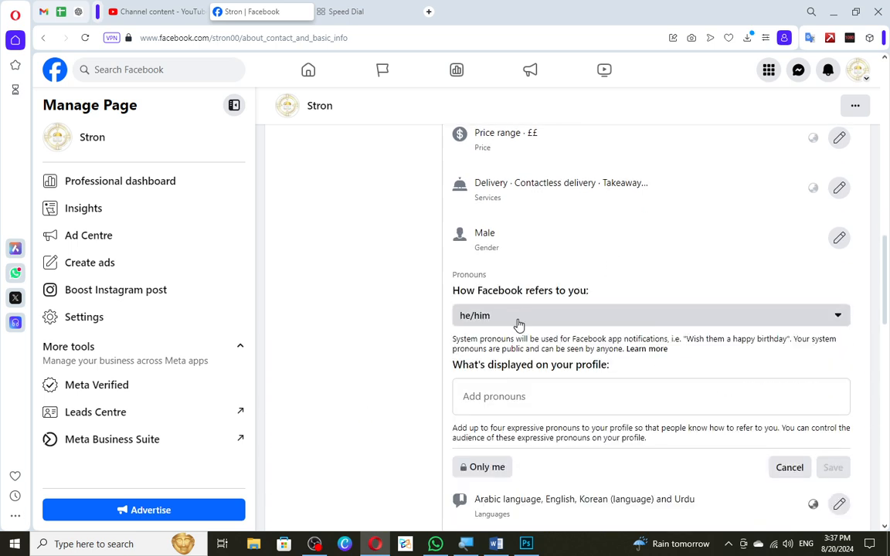
{"action": "left_click", "coordinate": [540, 315]}
{"action": "left_click", "coordinate": [511, 363]}
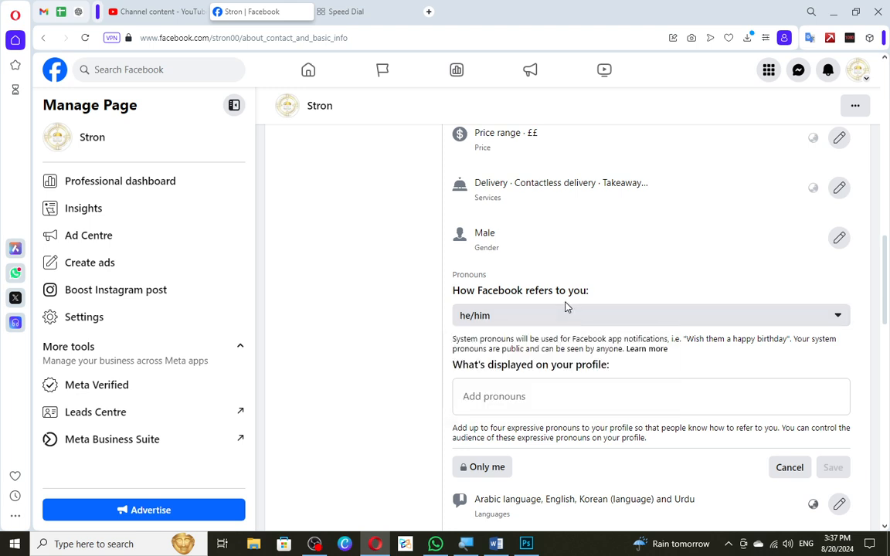
Look through the suggested pronouns that can be displayed on the profile without adding any.
{"action": "left_click", "coordinate": [538, 386]}
{"action": "scroll", "coordinate": [536, 389], "scroll_direction": "down", "scroll_amount": 3}
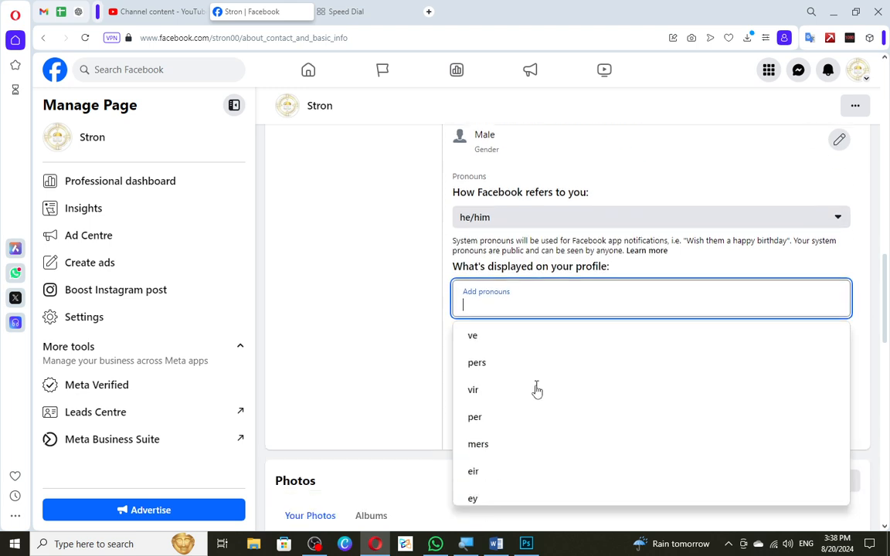
{"action": "scroll", "coordinate": [526, 349], "scroll_direction": "down", "scroll_amount": 2}
{"action": "scroll", "coordinate": [526, 349], "scroll_direction": "up", "scroll_amount": 2}
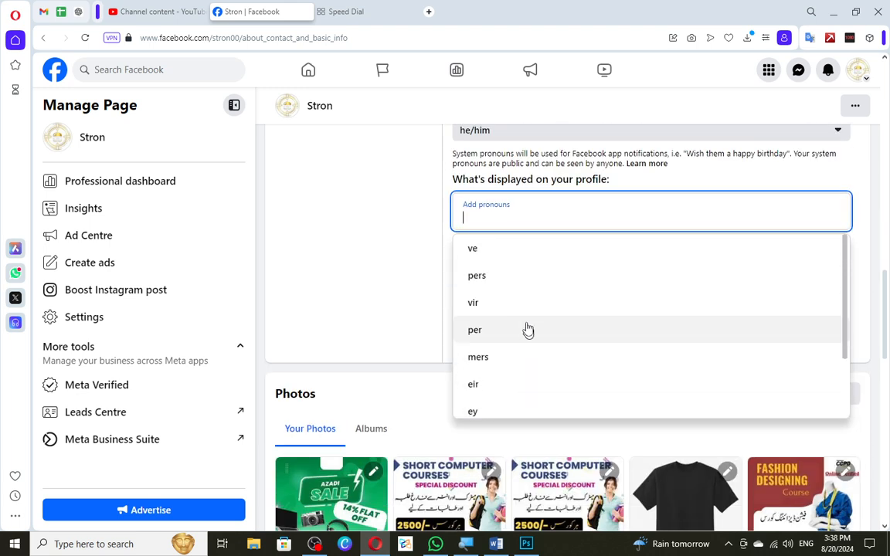
{"action": "scroll", "coordinate": [425, 220], "scroll_direction": "up", "scroll_amount": 1}
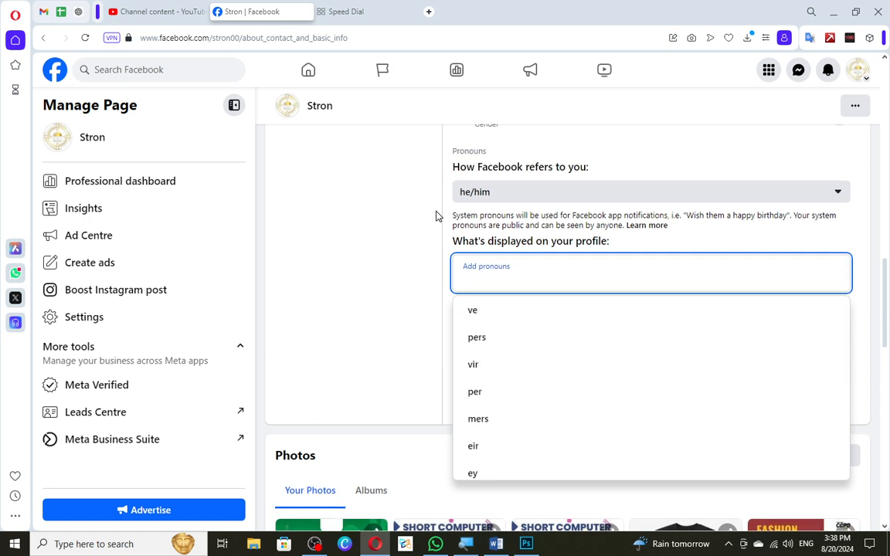
{"action": "left_click", "coordinate": [444, 249]}
Review the audience choices for the displayed pronouns, leave them at Only me and cancel the pronoun edit.
{"action": "left_click", "coordinate": [480, 343]}
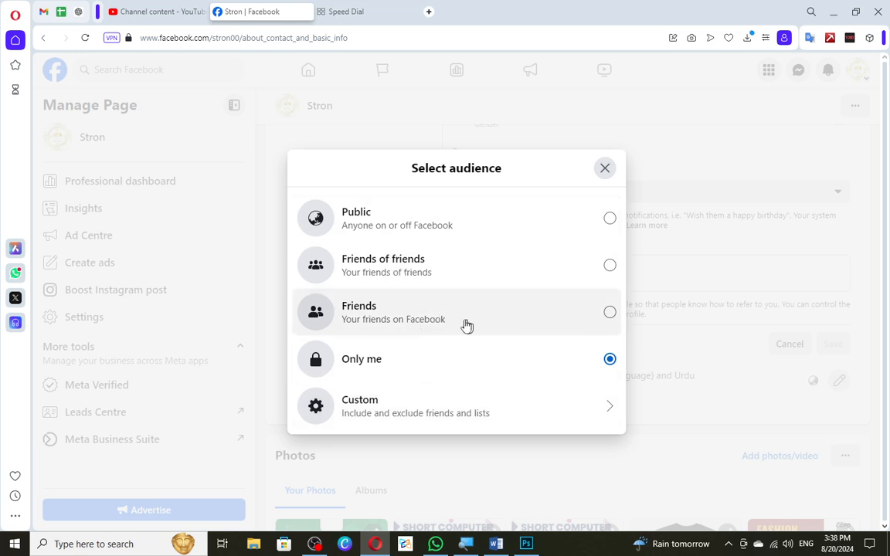
{"action": "left_click", "coordinate": [607, 169]}
{"action": "scroll", "coordinate": [533, 231], "scroll_direction": "up", "scroll_amount": 2}
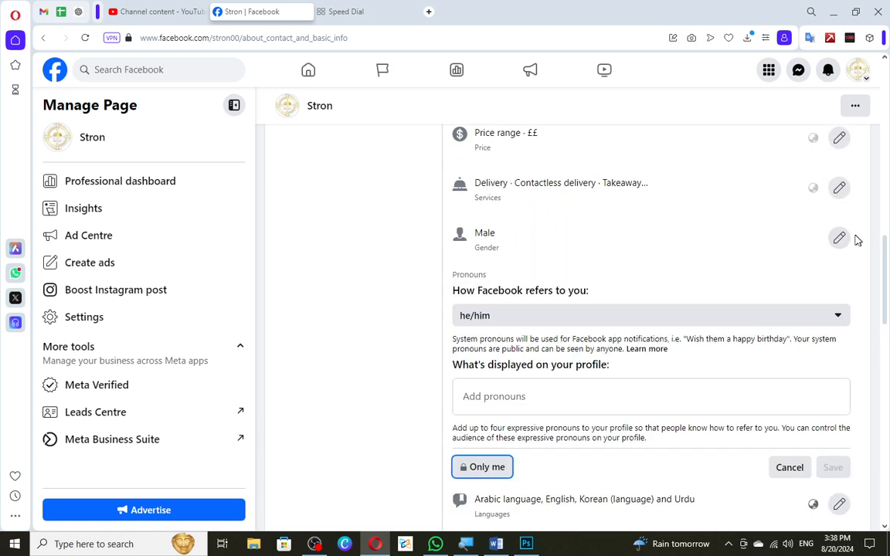
{"action": "left_click", "coordinate": [789, 468]}
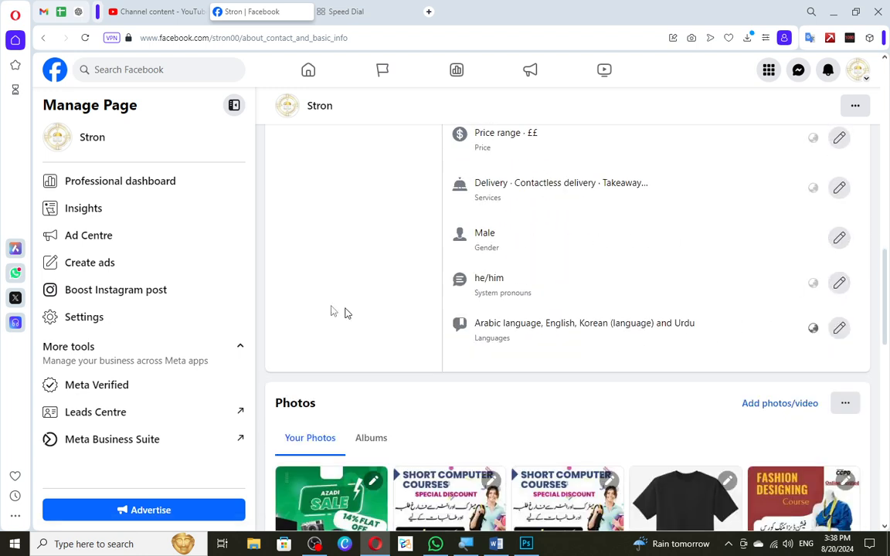
Open the Page's languages for editing and add German (Deutsch).
{"action": "left_click", "coordinate": [837, 328]}
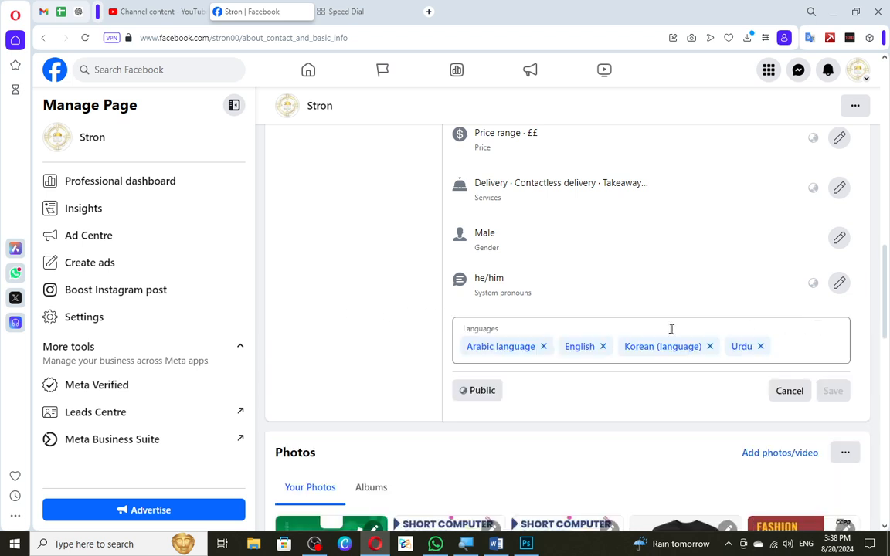
{"action": "left_click", "coordinate": [796, 348]}
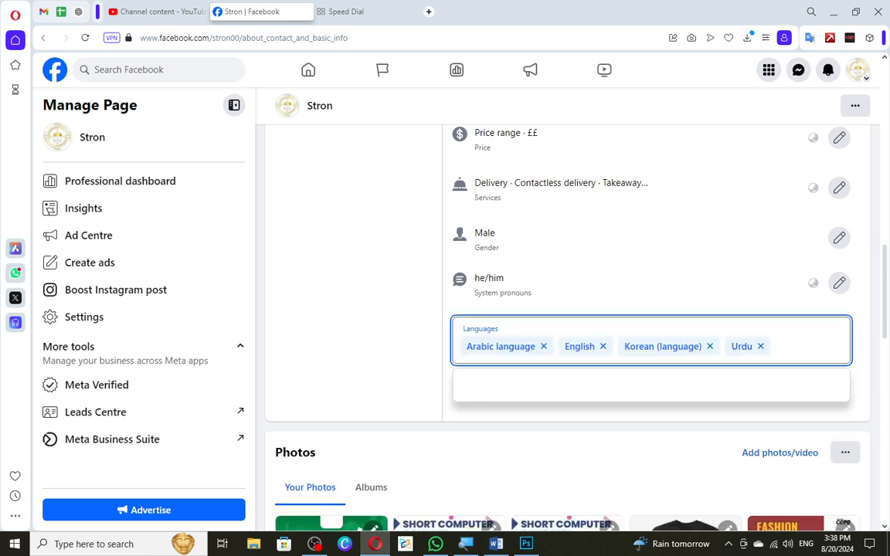
{"action": "type", "text": "german"}
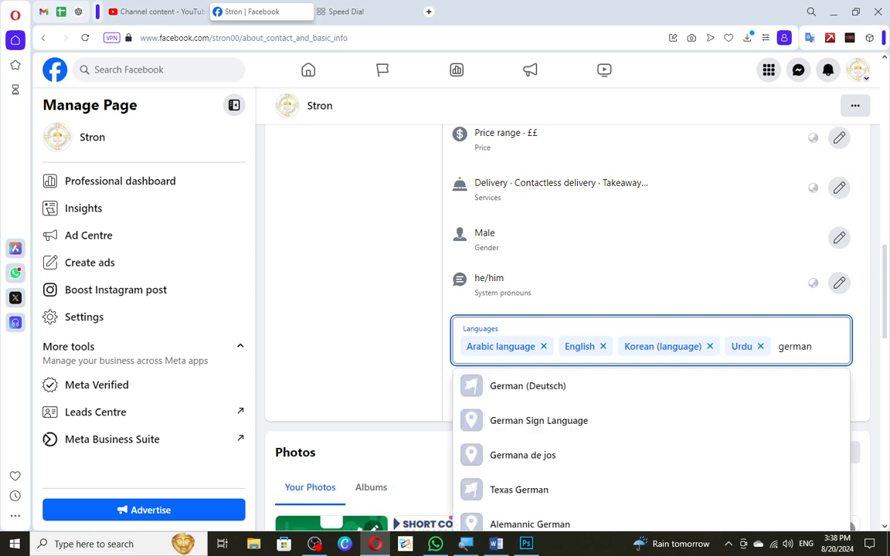
{"action": "key", "text": "Down"}
{"action": "key", "text": "Return"}
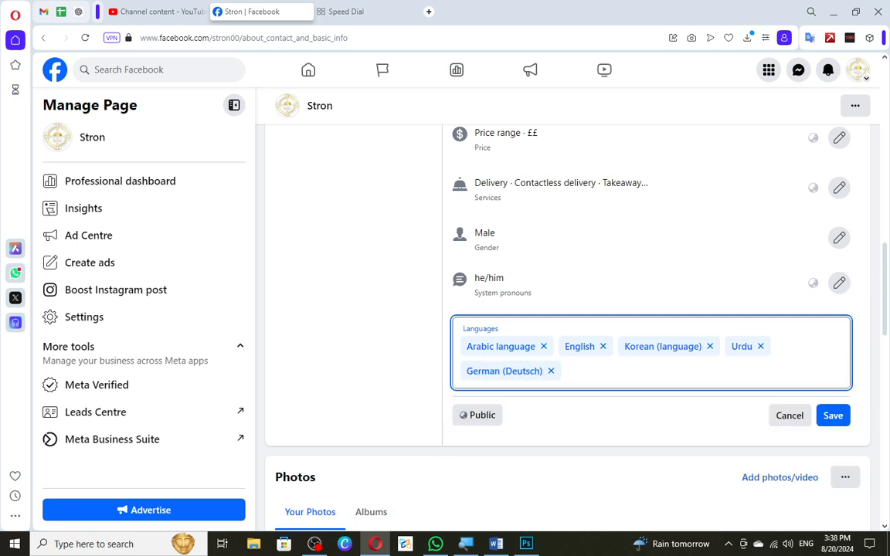
Search for Persian among the language suggestions and add Persian and Urdu to the Page's languages.
{"action": "type", "text": "persa"}
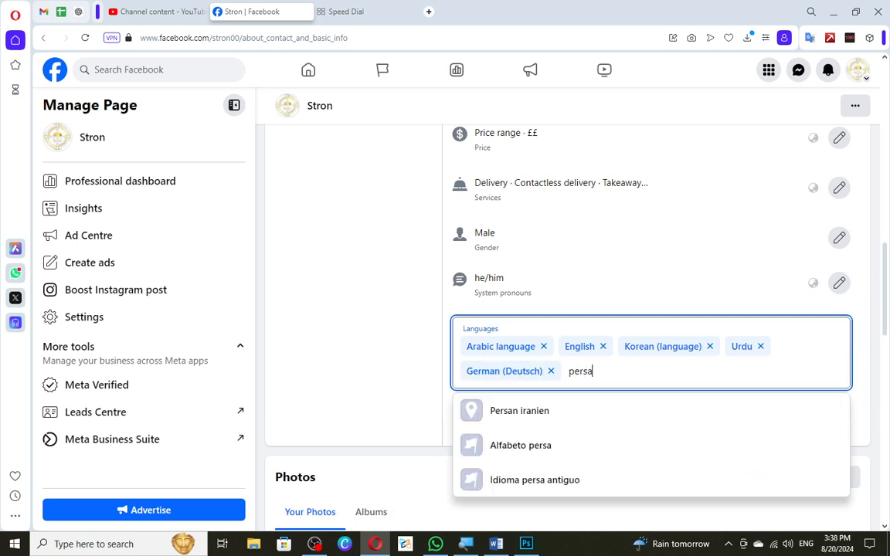
{"action": "key", "text": "Down"}
{"action": "key", "text": "Down"}
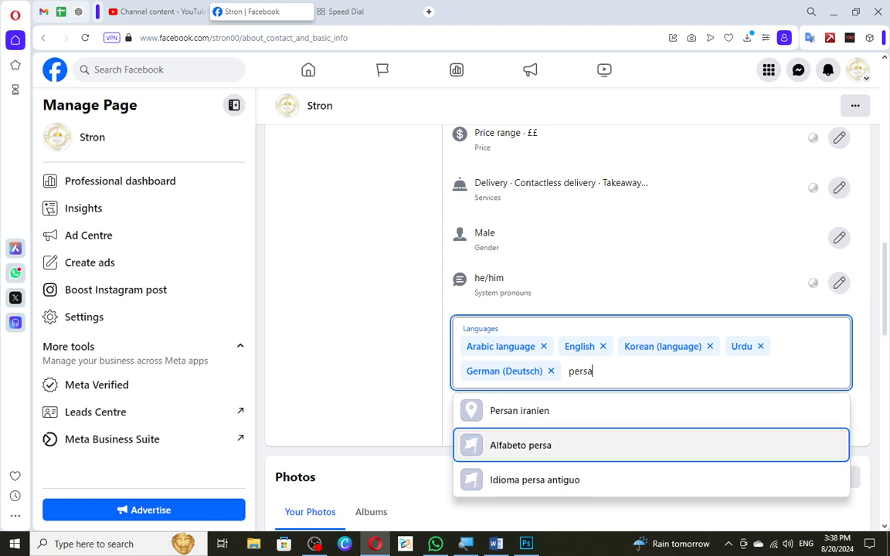
{"action": "key", "text": "Up"}
{"action": "key", "text": "BackSpace"}
{"action": "key", "text": "BackSpace"}
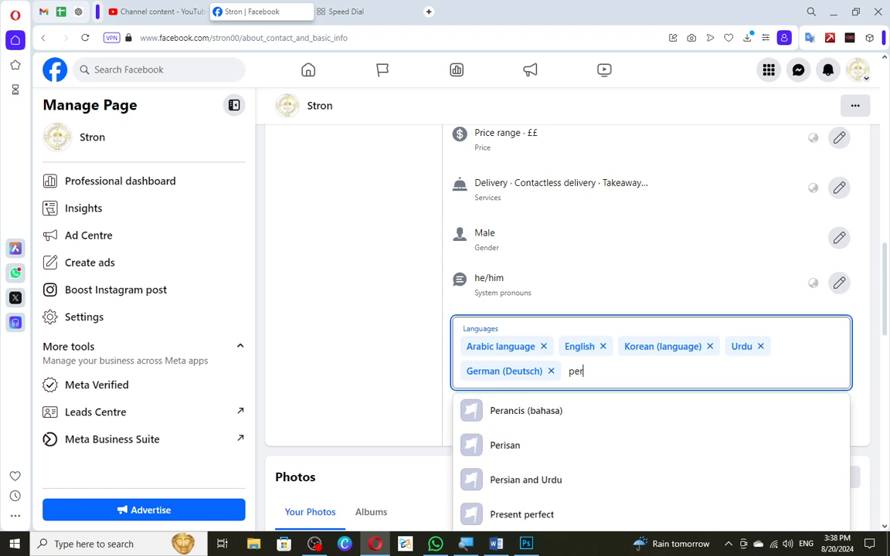
{"action": "key", "text": "Down"}
{"action": "key", "text": "Down"}
{"action": "key", "text": "Down"}
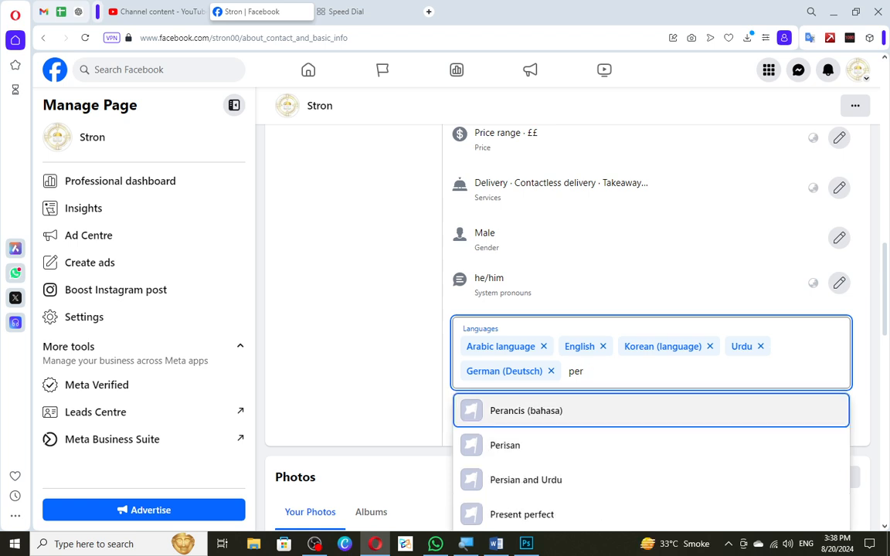
{"action": "key", "text": "Tab"}
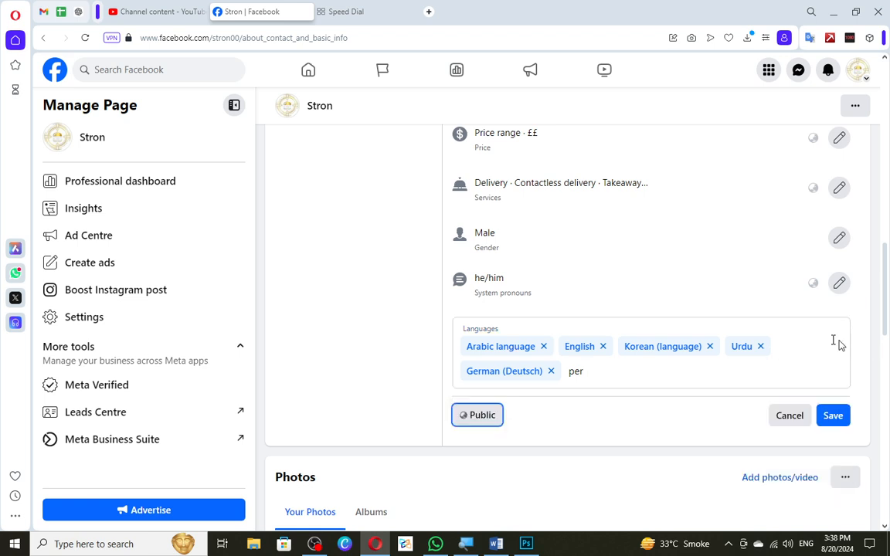
{"action": "double_click", "coordinate": [636, 369]}
{"action": "left_click", "coordinate": [569, 485]}
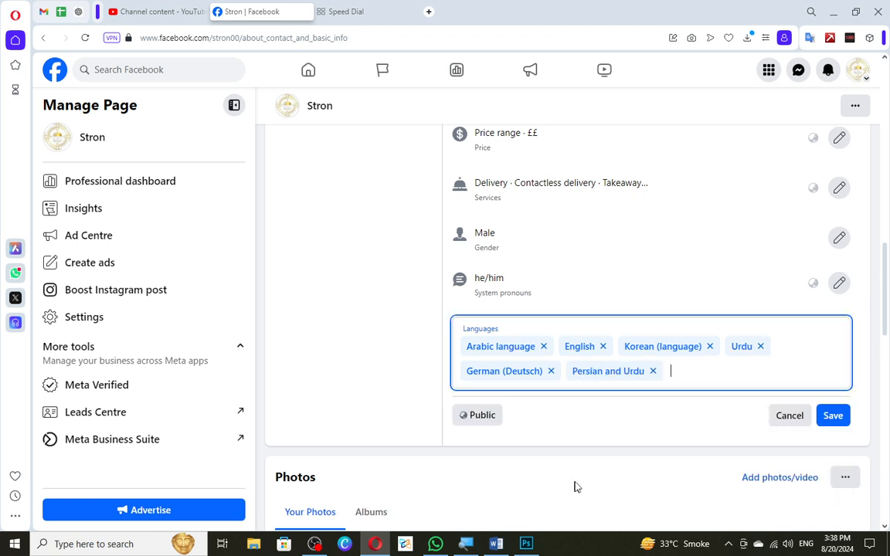
Save the Page's languages and check the audience setting for the saved entry.
{"action": "left_click", "coordinate": [833, 415]}
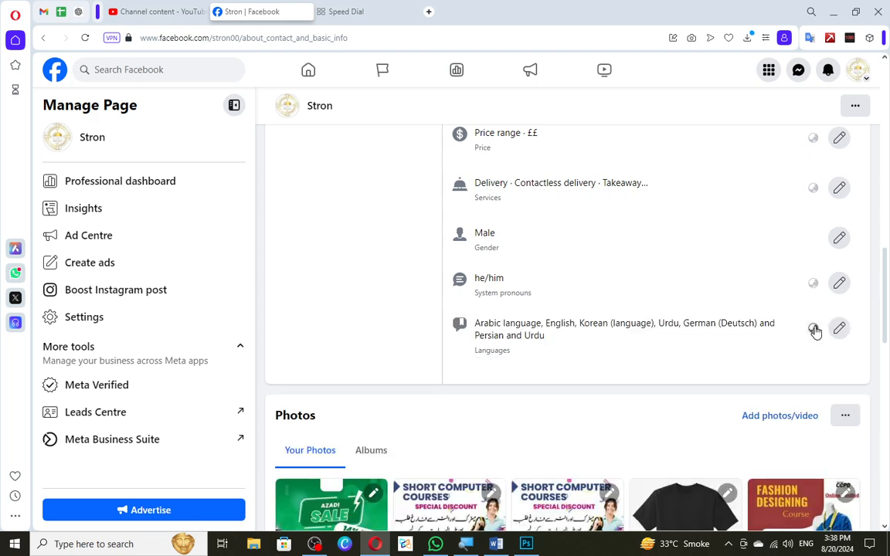
{"action": "left_click", "coordinate": [814, 330]}
{"action": "left_click", "coordinate": [605, 262]}
Go to the Page's privacy and legal info and open a new Impressum entry for editing.
{"action": "scroll", "coordinate": [533, 288], "scroll_direction": "up", "scroll_amount": 10}
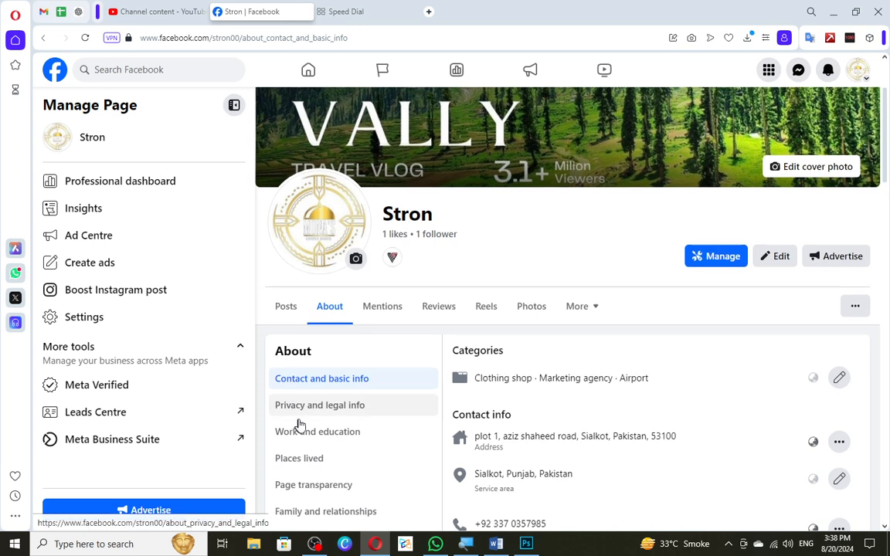
{"action": "scroll", "coordinate": [298, 421], "scroll_direction": "down", "scroll_amount": 2}
{"action": "left_click", "coordinate": [337, 284]}
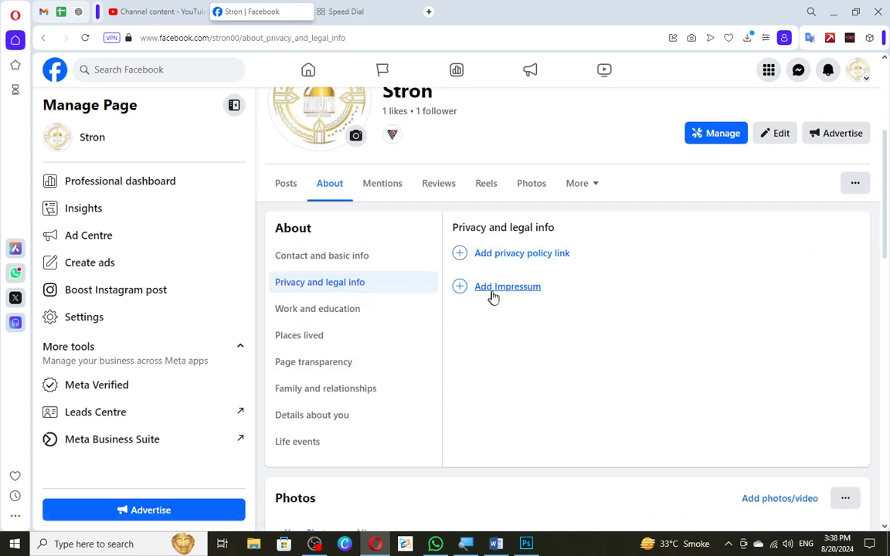
{"action": "left_click", "coordinate": [508, 293]}
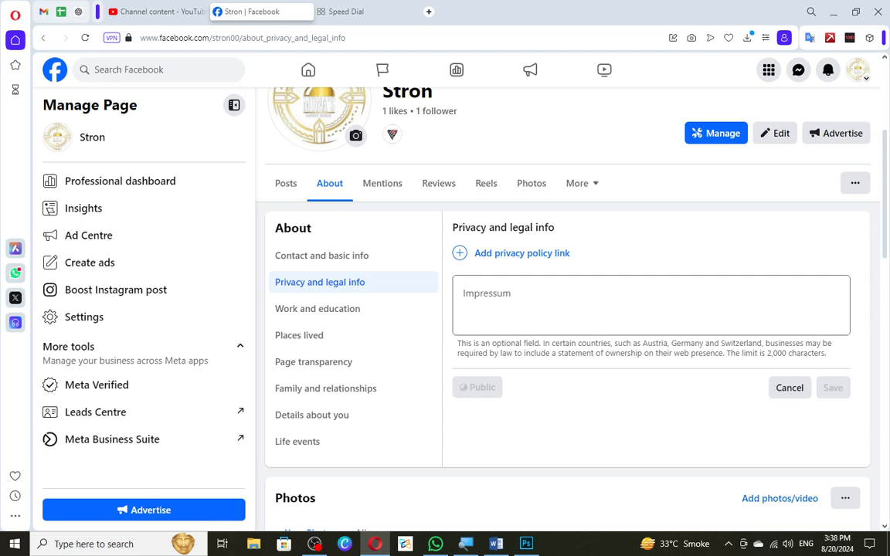
{"action": "left_click", "coordinate": [508, 298]}
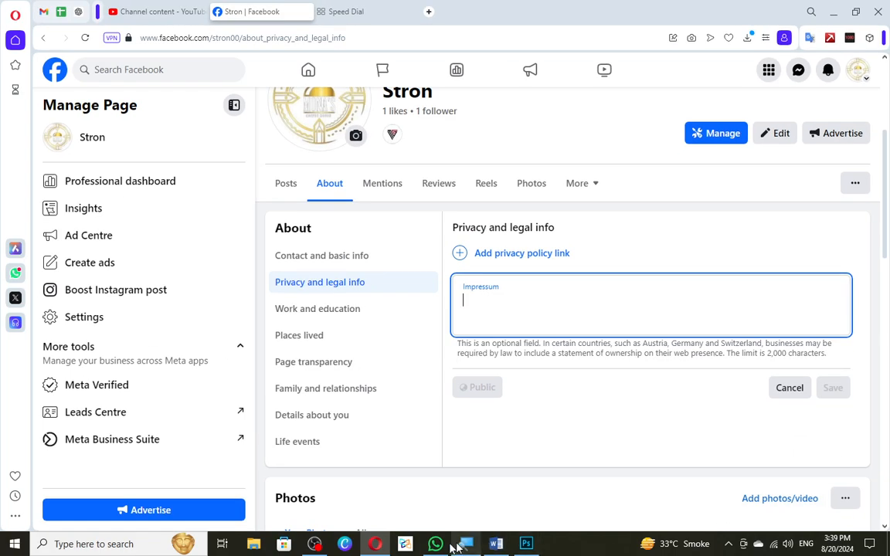
Switch to WhatsApp, find the DGM 1100 group by searching 1100, and copy its latest proprietor declaration text.
{"action": "left_click", "coordinate": [445, 543]}
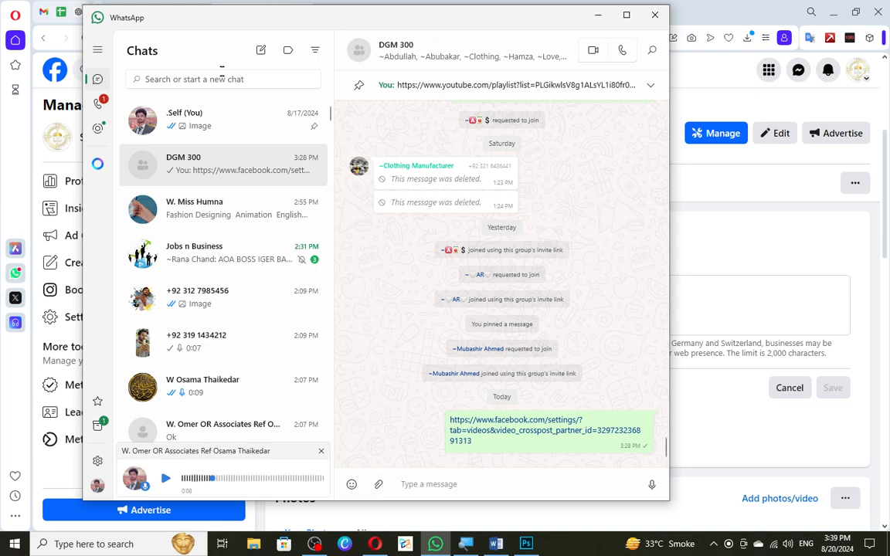
{"action": "left_click", "coordinate": [220, 77]}
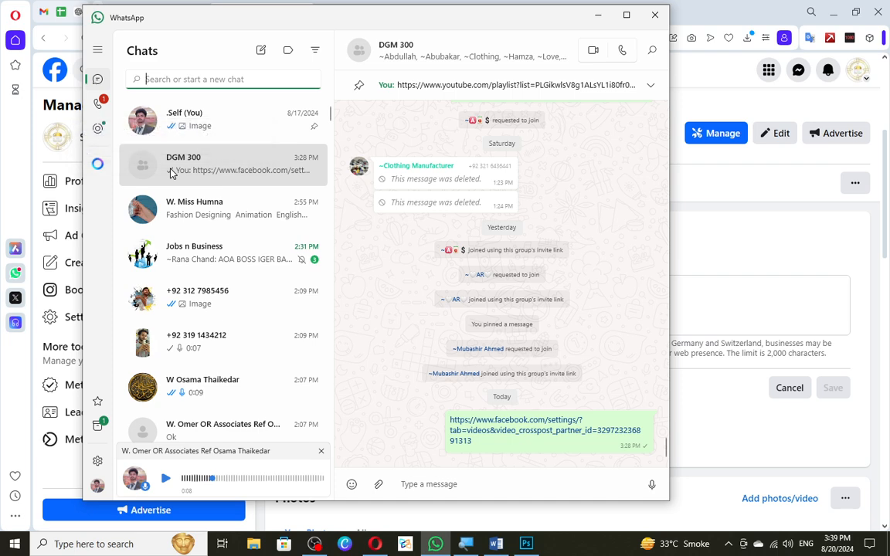
{"action": "type", "text": "11"}
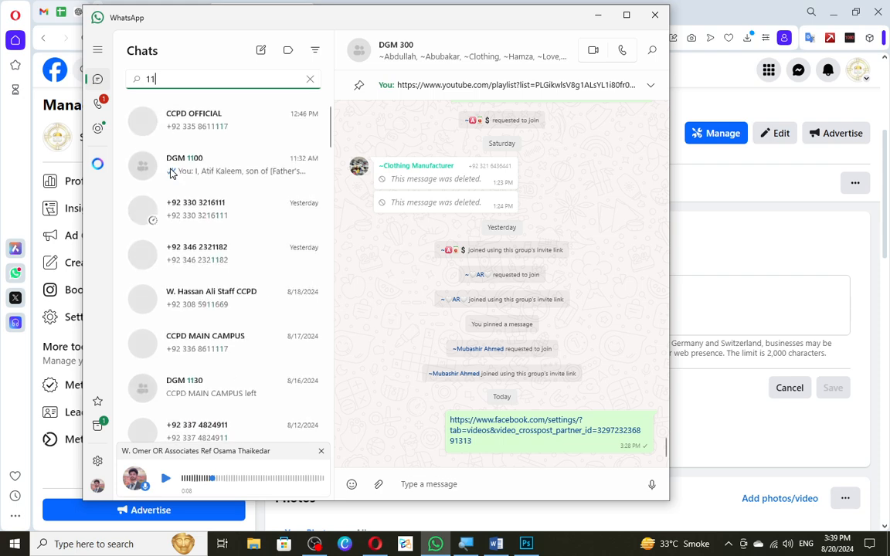
{"action": "type", "text": "00"}
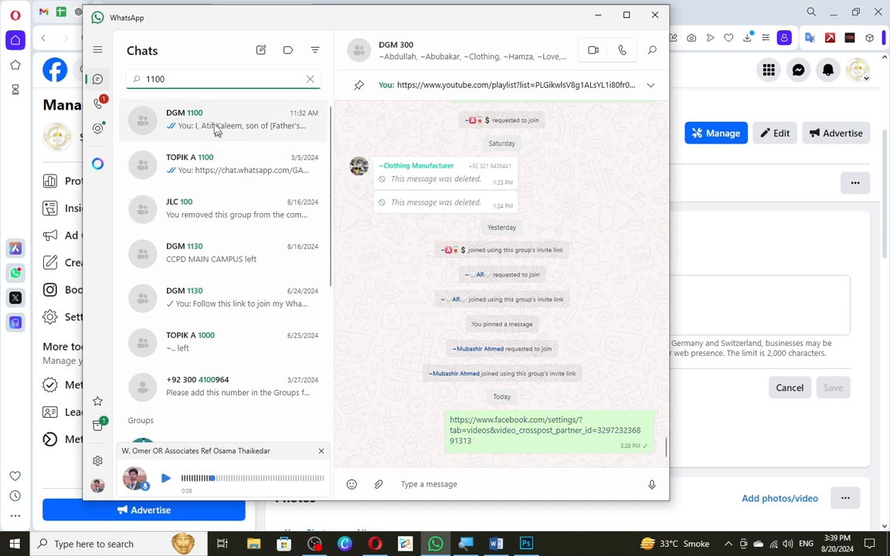
{"action": "left_click", "coordinate": [188, 122]}
{"action": "left_click_drag", "start_coordinate": [603, 444], "coordinate": [456, 400]}
{"action": "key", "text": "ctrl+c"}
Find the DGM 300 group by searching 300 and send the copied proprietor declaration there.
{"action": "left_click", "coordinate": [153, 77]}
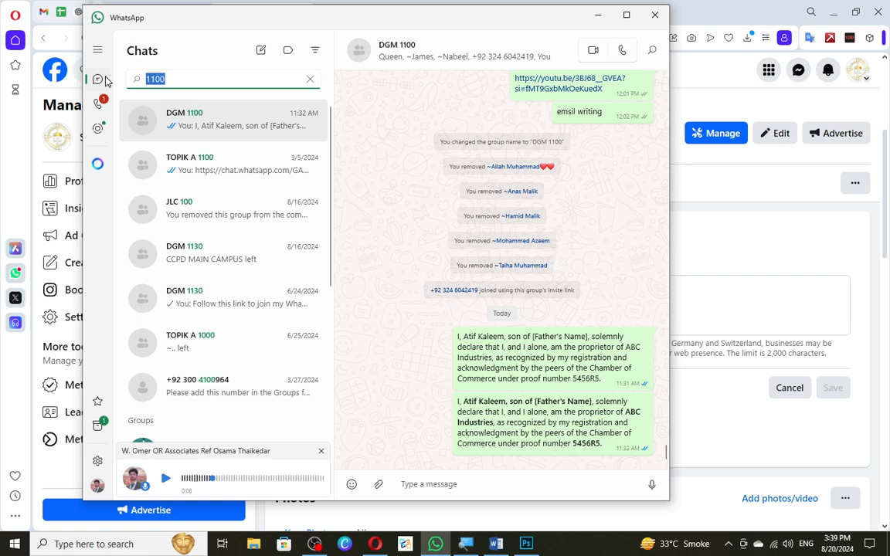
{"action": "type", "text": "300"}
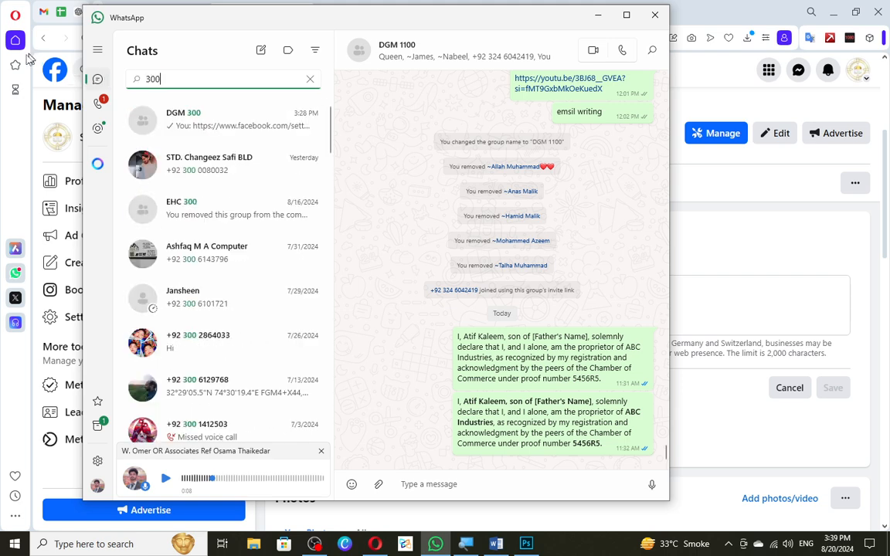
{"action": "left_click", "coordinate": [197, 117]}
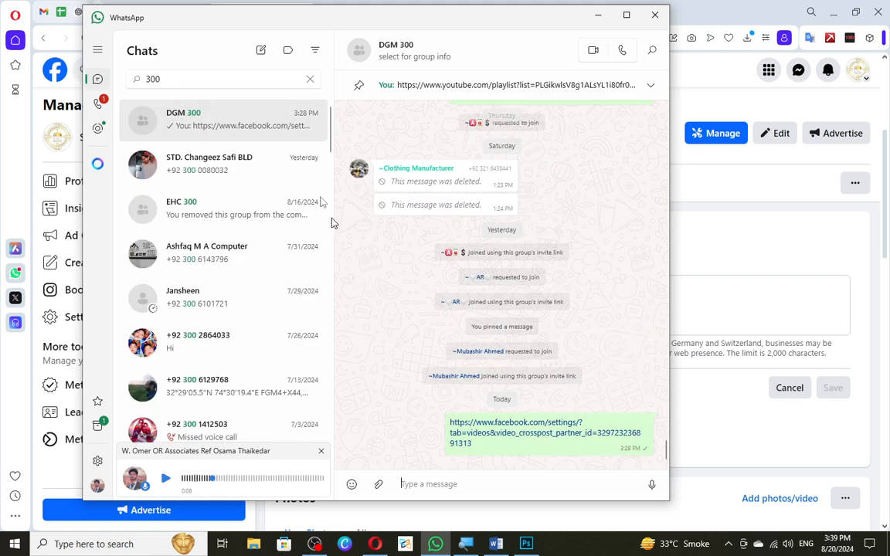
{"action": "key", "text": "ctrl+v"}
{"action": "key", "text": "Return"}
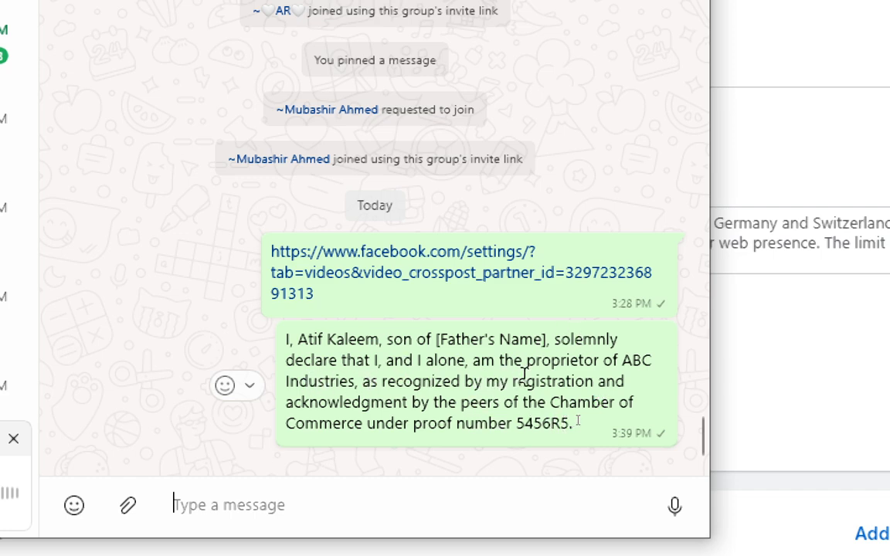
Read through the sent declaration, highlighting its words on the proprietor, recognition, registration and acknowledgment.
{"action": "left_click_drag", "start_coordinate": [528, 361], "coordinate": [602, 369]}
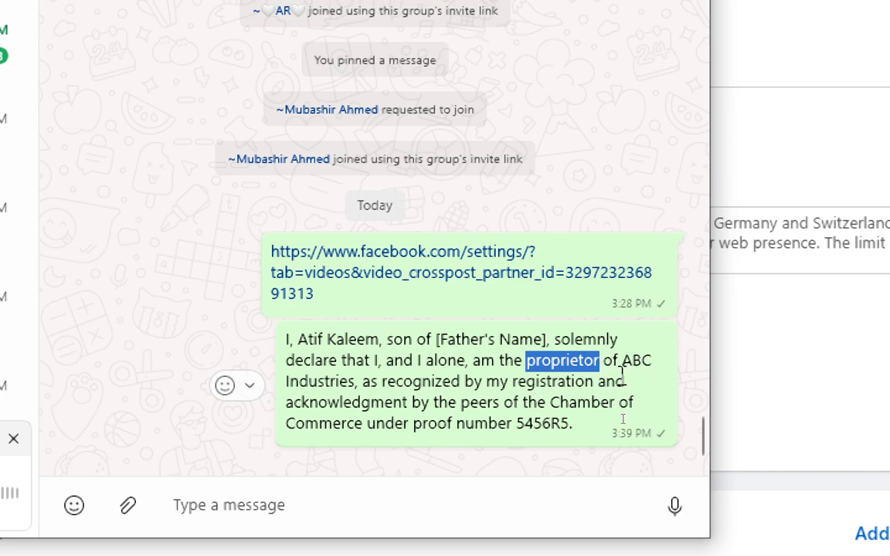
{"action": "left_click_drag", "start_coordinate": [625, 382], "coordinate": [350, 380]}
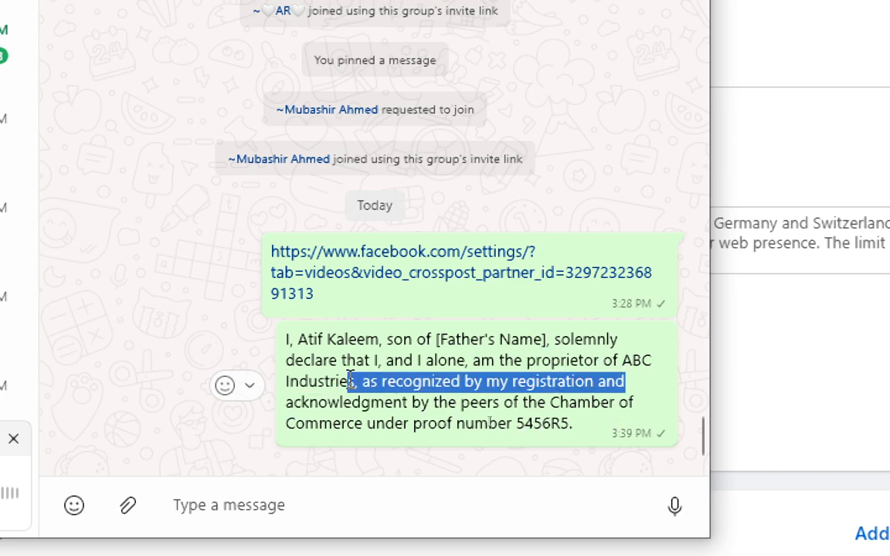
{"action": "left_click", "coordinate": [372, 380]}
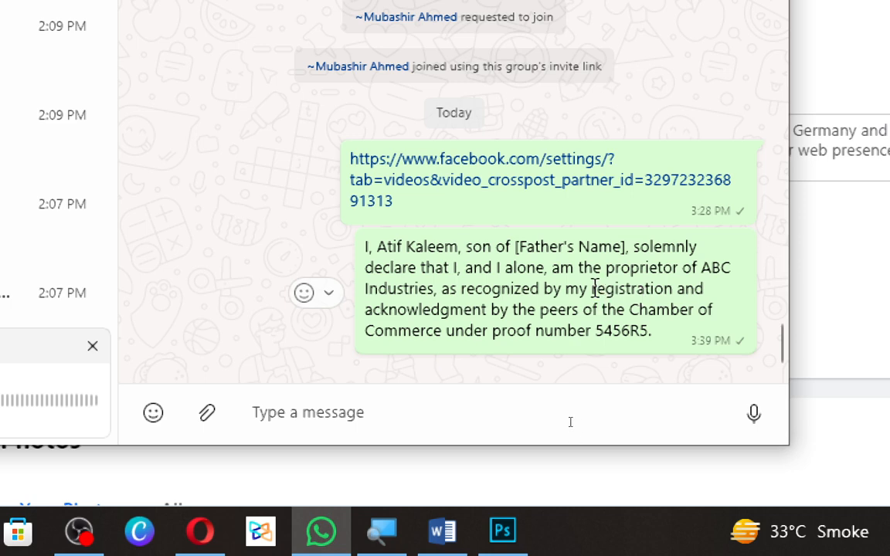
{"action": "left_click_drag", "start_coordinate": [590, 288], "coordinate": [666, 288]}
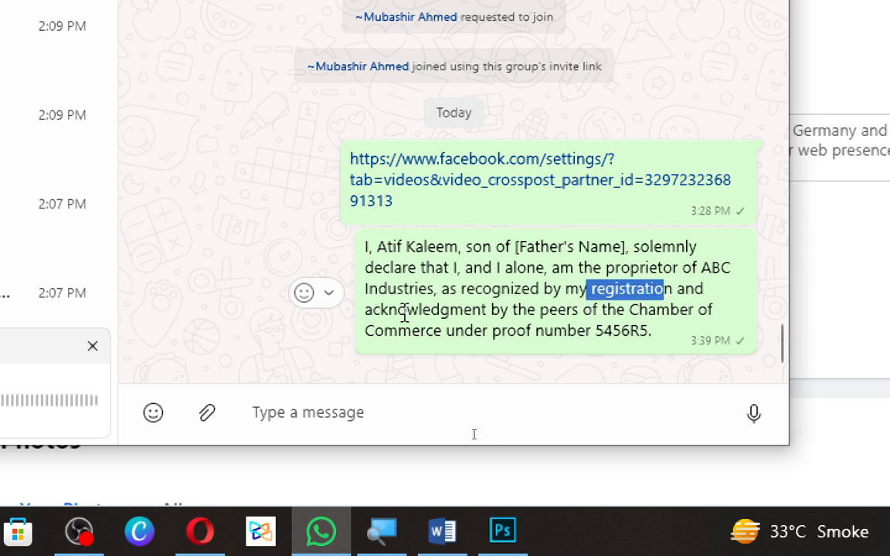
{"action": "double_click", "coordinate": [369, 309]}
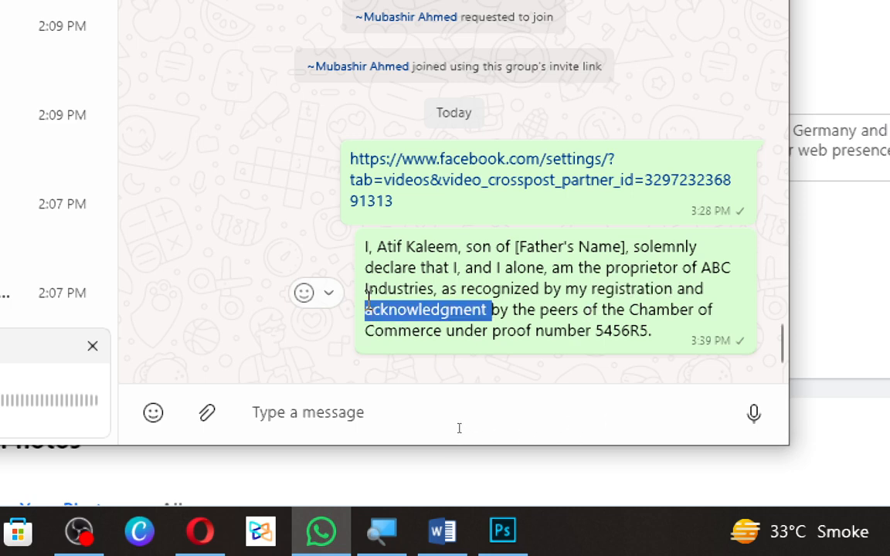
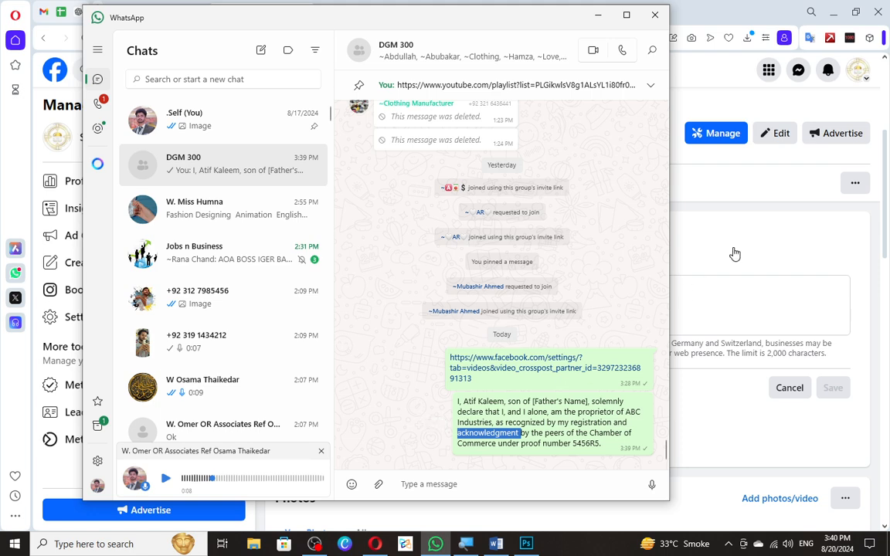
Return to the Facebook Page and discard the open privacy policy and Impressum entries without saving.
{"action": "left_click", "coordinate": [730, 270]}
{"action": "left_click", "coordinate": [651, 413]}
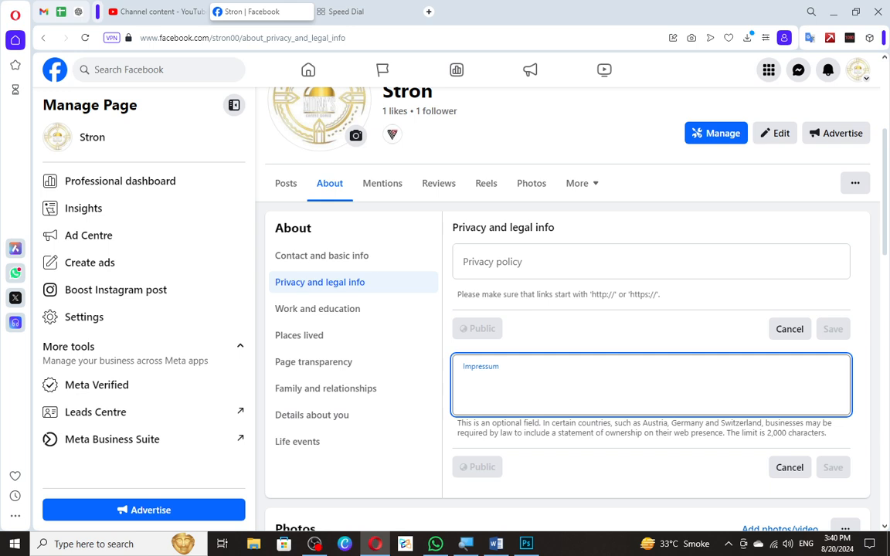
{"action": "left_click", "coordinate": [792, 328]}
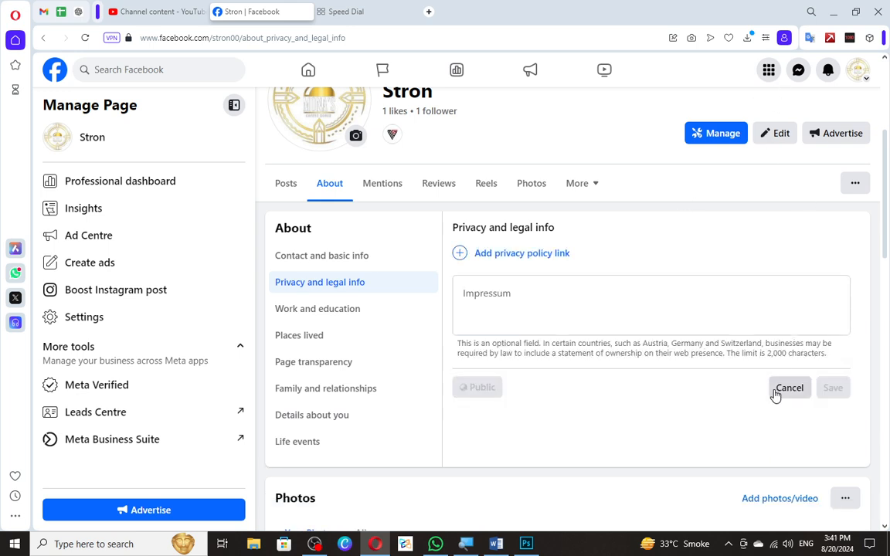
{"action": "left_click", "coordinate": [788, 387]}
Look through Work and education, Places lived, Page transparency, and Family and relationships, ending on Details about you.
{"action": "left_click", "coordinate": [297, 308]}
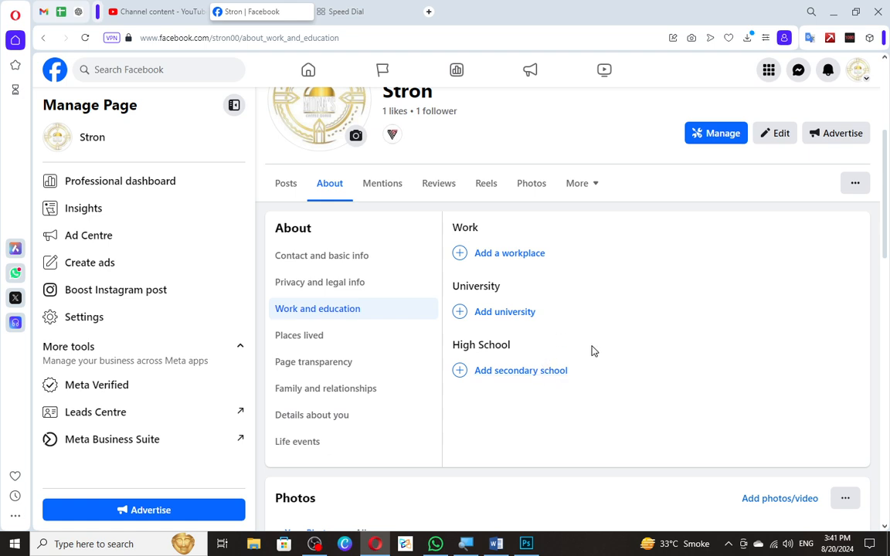
{"action": "left_click", "coordinate": [411, 345]}
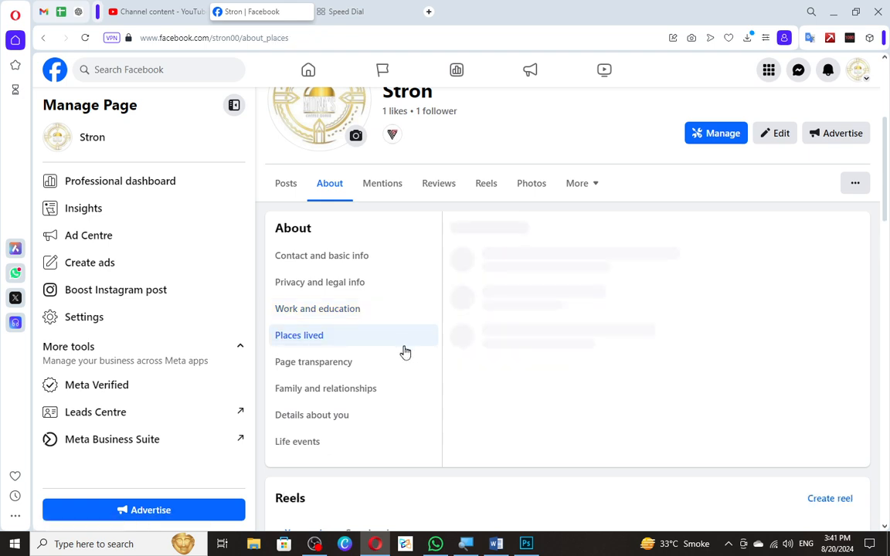
{"action": "left_click", "coordinate": [397, 362]}
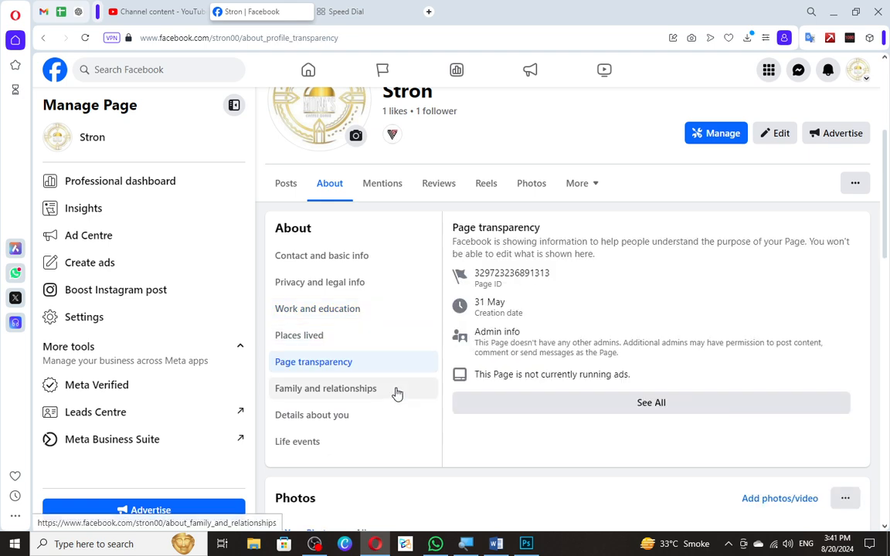
{"action": "left_click", "coordinate": [395, 389]}
{"action": "left_click", "coordinate": [385, 422]}
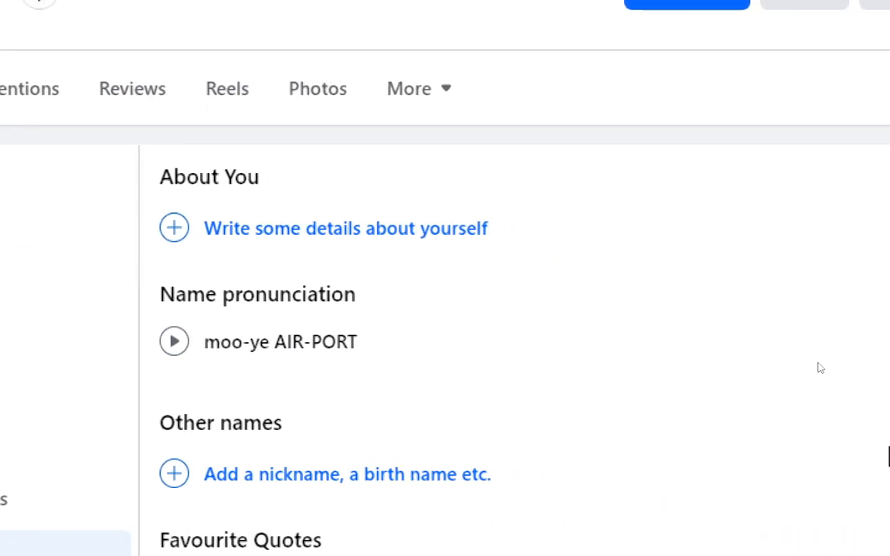
Open the name pronunciation for editing, listen to the STRAWN option and choose it for the first name.
{"action": "left_click", "coordinate": [786, 349]}
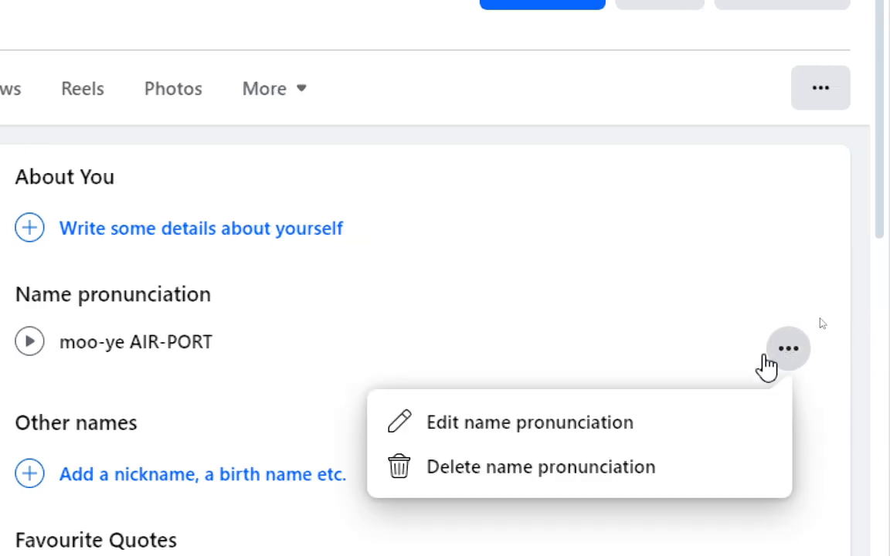
{"action": "left_click", "coordinate": [652, 424]}
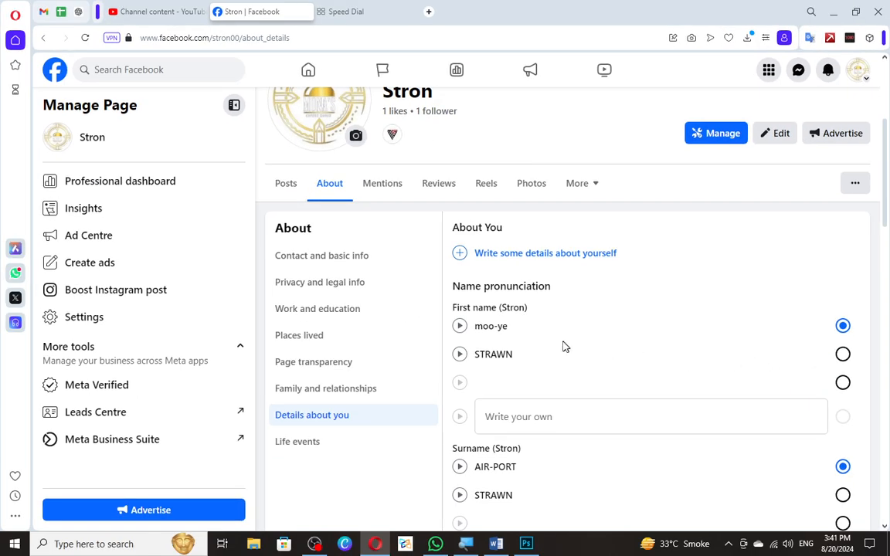
{"action": "left_click", "coordinate": [459, 353]}
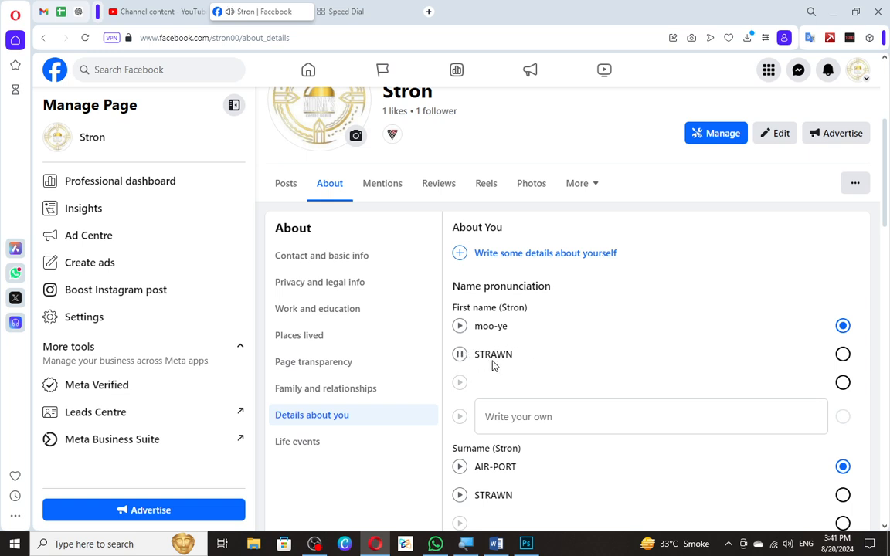
{"action": "left_click", "coordinate": [842, 353]}
Try STRAWN and the blank option as the surname pronunciation, playing the full preview for each.
{"action": "scroll", "coordinate": [572, 369], "scroll_direction": "down", "scroll_amount": 2}
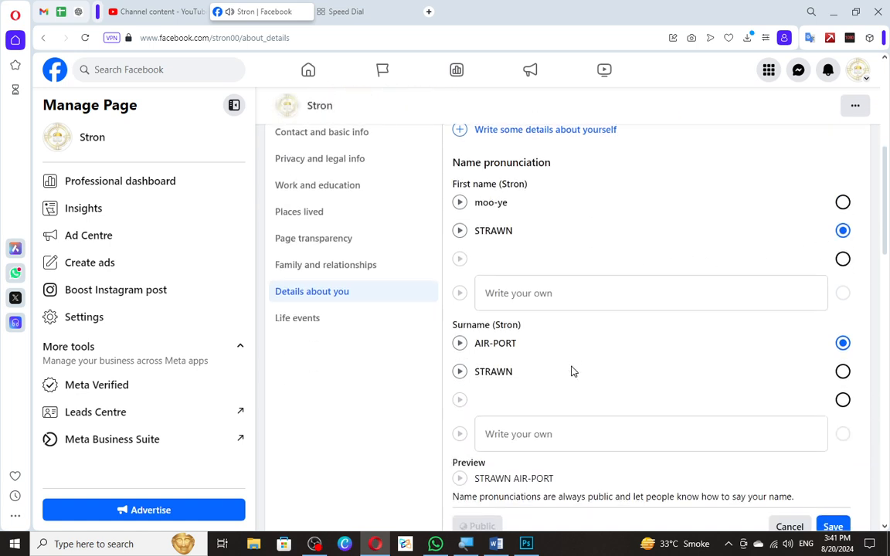
{"action": "left_click", "coordinate": [458, 372]}
{"action": "left_click", "coordinate": [842, 371]}
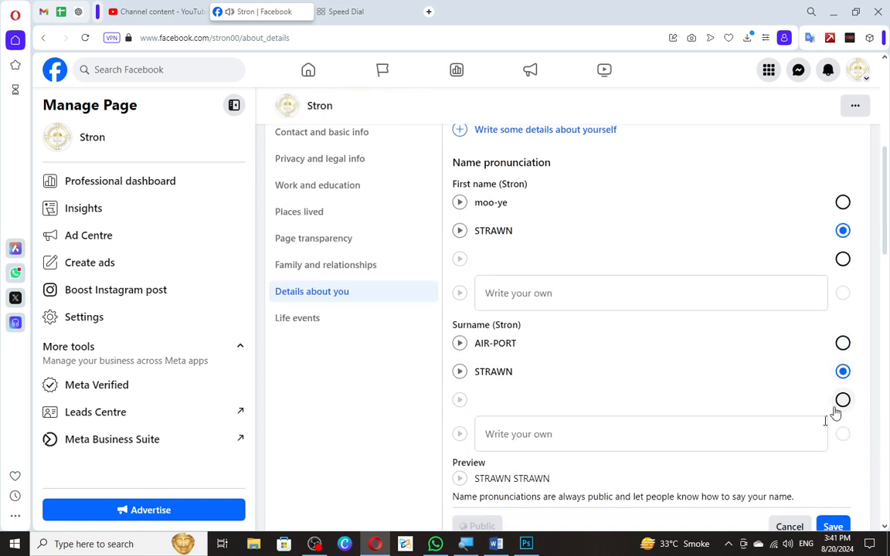
{"action": "scroll", "coordinate": [772, 413], "scroll_direction": "down", "scroll_amount": 2}
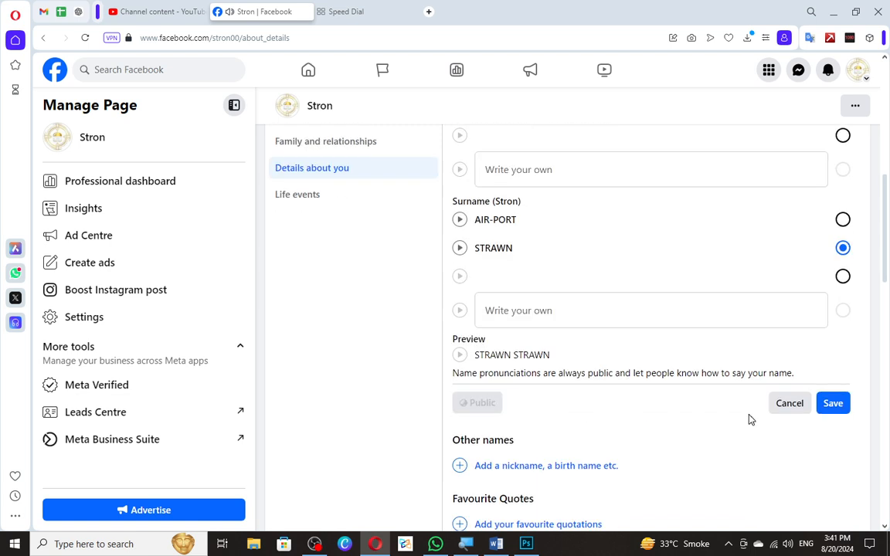
{"action": "left_click", "coordinate": [459, 355]}
{"action": "left_click", "coordinate": [842, 276]}
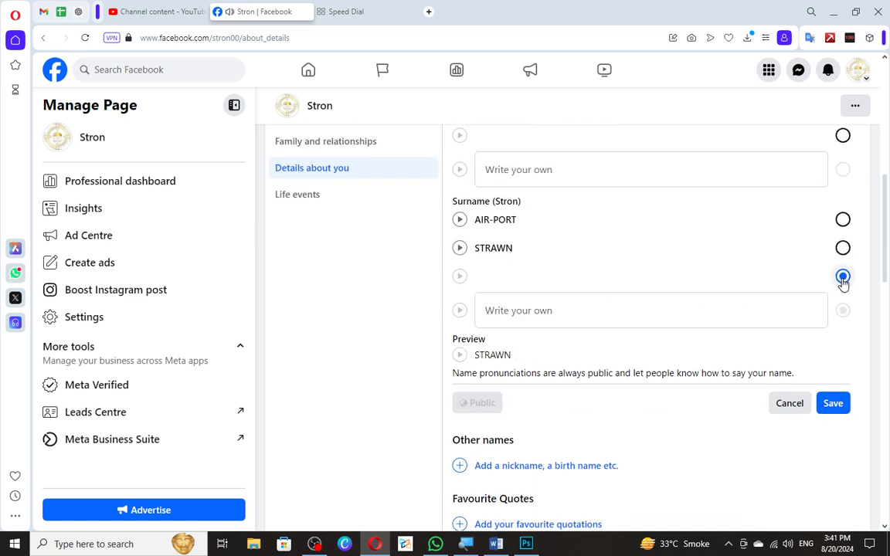
{"action": "left_click", "coordinate": [459, 354]}
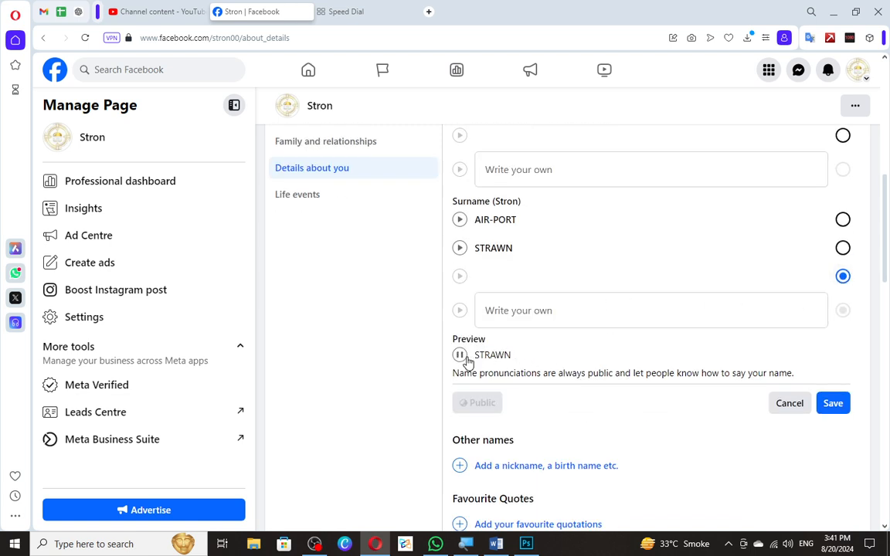
Write st-roo-n as a custom first-name pronunciation and play it back.
{"action": "scroll", "coordinate": [653, 395], "scroll_direction": "up", "scroll_amount": 2}
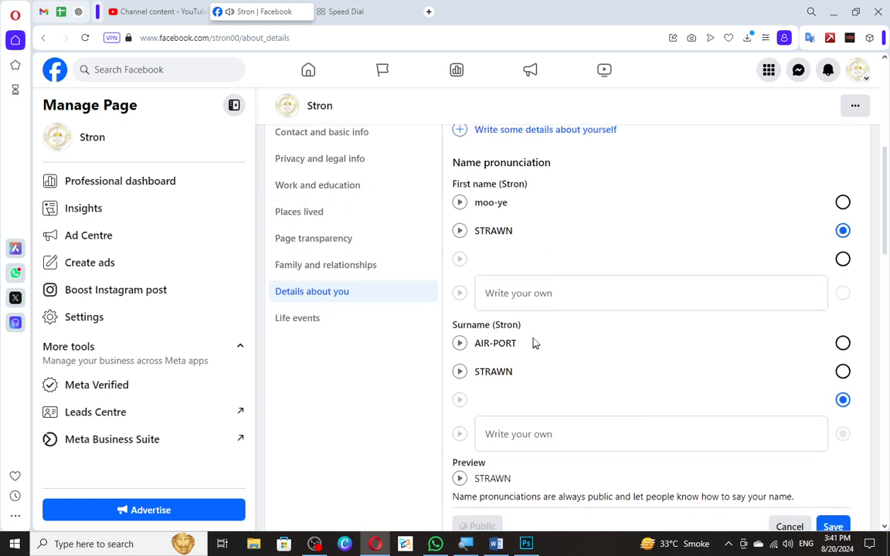
{"action": "left_click", "coordinate": [651, 293]}
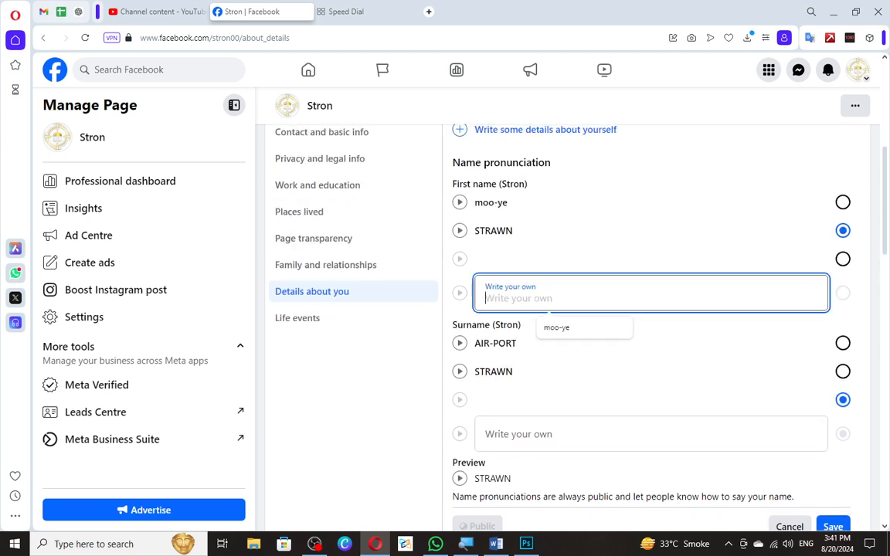
{"action": "type", "text": "st"}
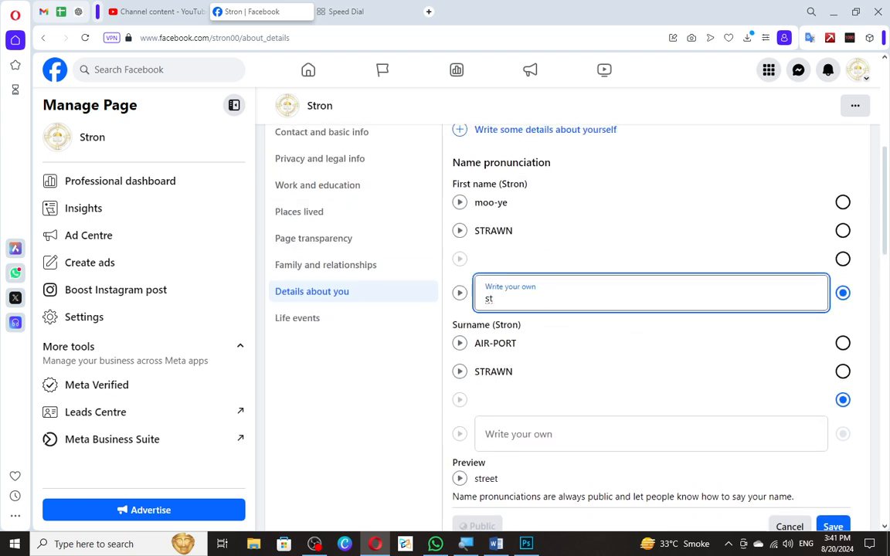
{"action": "type", "text": "-roo-n"}
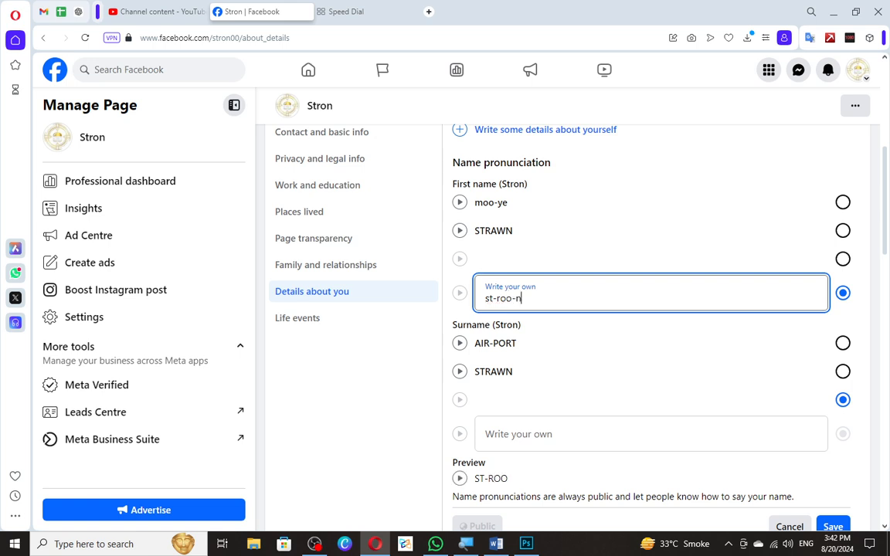
{"action": "left_click", "coordinate": [460, 295]}
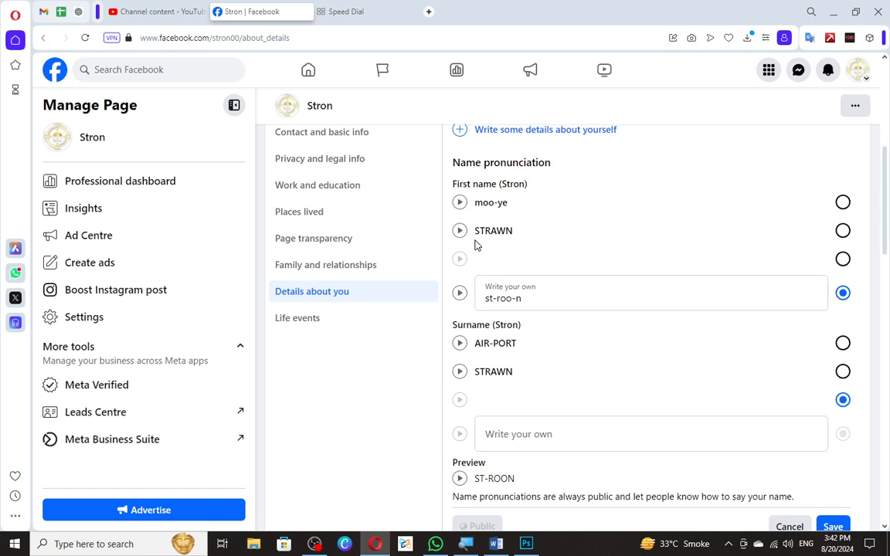
Choose STRAWN for the first name again and try to save the pronunciation with the blank surname option.
{"action": "left_click", "coordinate": [842, 230]}
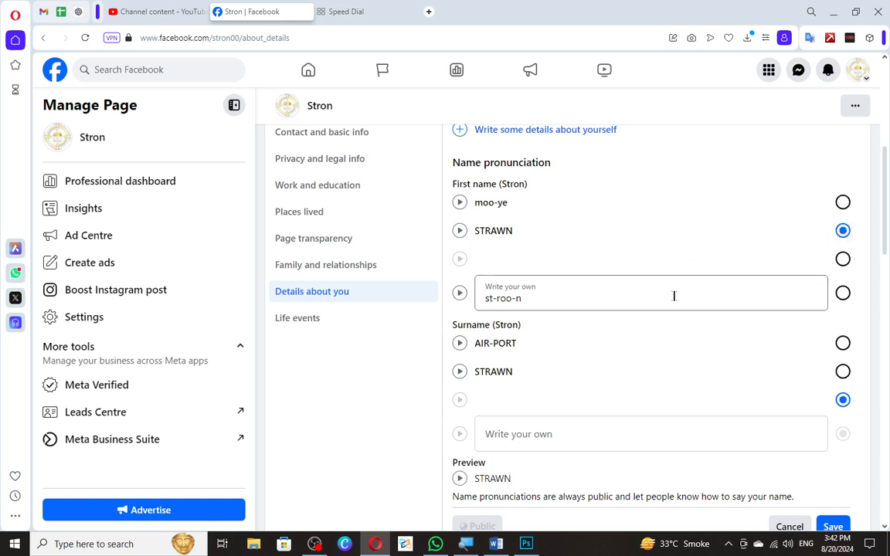
{"action": "scroll", "coordinate": [576, 284], "scroll_direction": "down", "scroll_amount": 2}
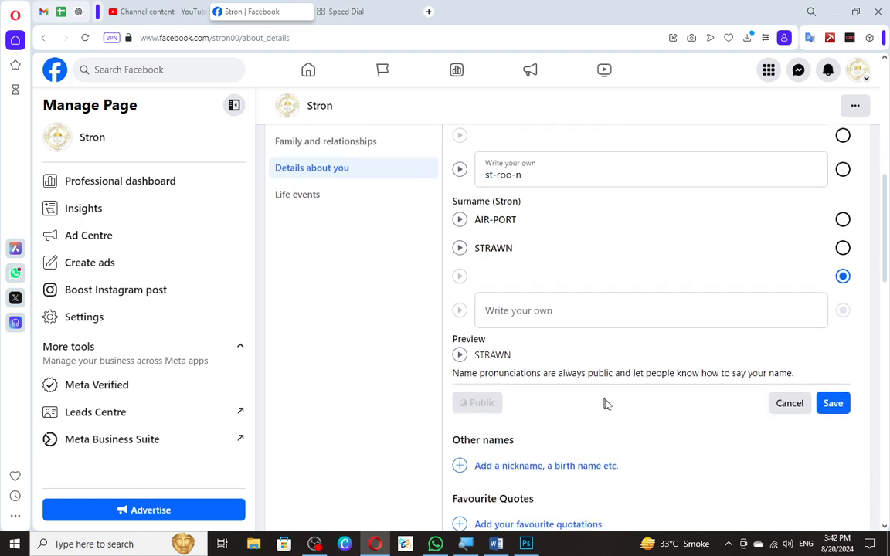
{"action": "scroll", "coordinate": [605, 403], "scroll_direction": "down", "scroll_amount": 2}
{"action": "left_click", "coordinate": [839, 280]}
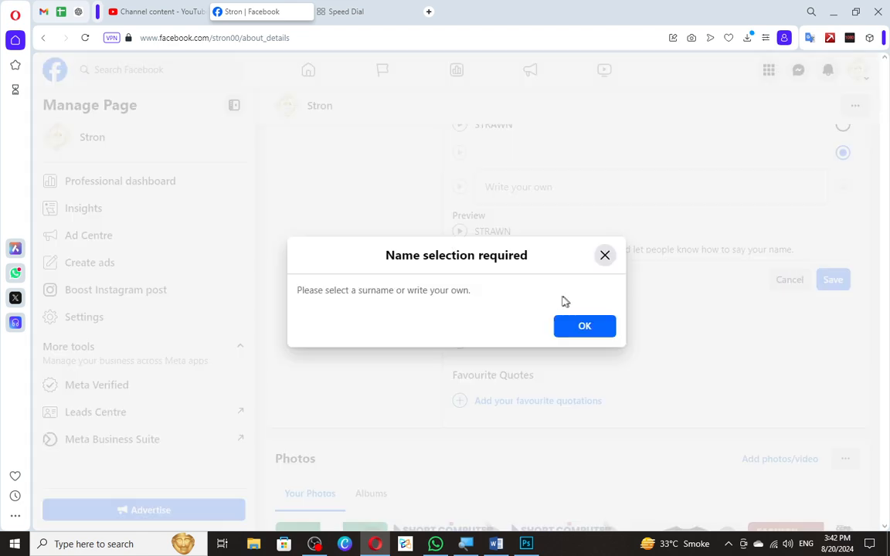
{"action": "left_click", "coordinate": [560, 329]}
Write nn as the custom surname pronunciation, play it and the full preview, and save the name pronunciation.
{"action": "scroll", "coordinate": [528, 327], "scroll_direction": "up", "scroll_amount": 2}
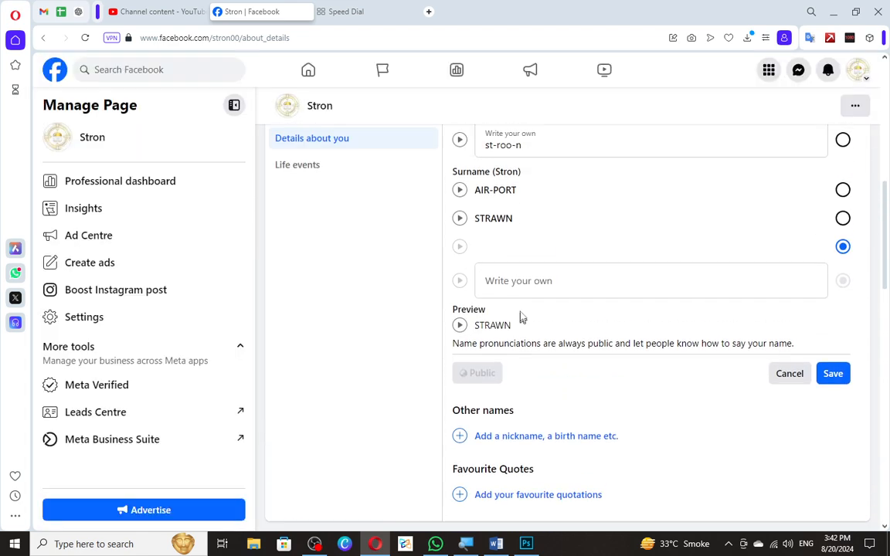
{"action": "left_click", "coordinate": [507, 298]}
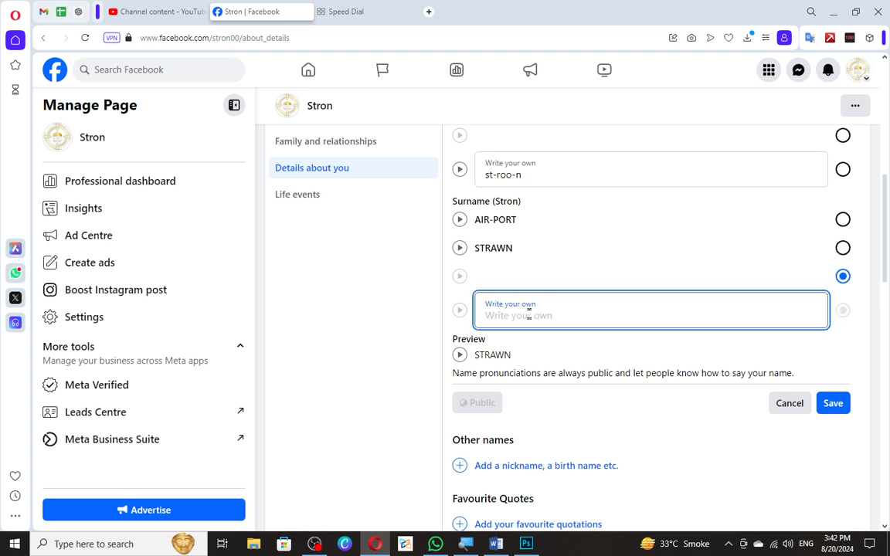
{"action": "type", "text": "nn"}
{"action": "left_click", "coordinate": [461, 310]}
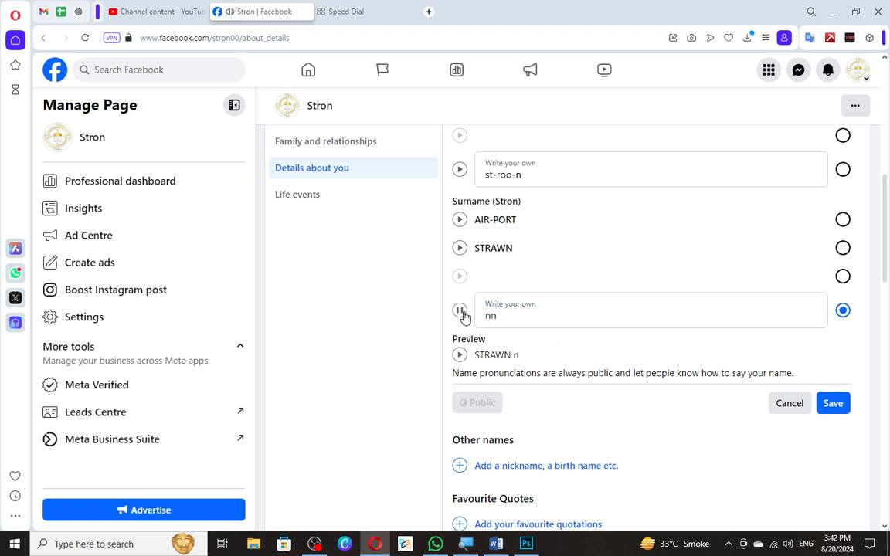
{"action": "left_click", "coordinate": [460, 355]}
{"action": "left_click", "coordinate": [832, 403]}
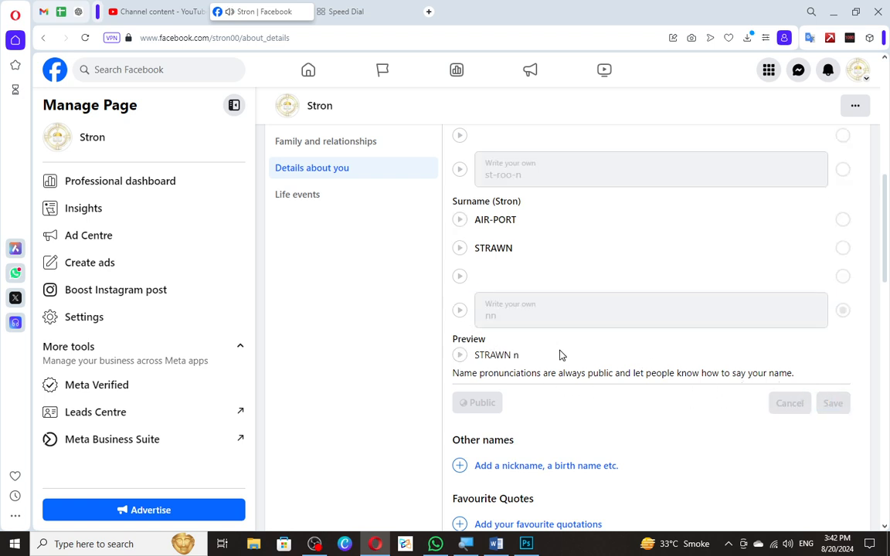
Go to the Life events section of the Page's About details.
{"action": "scroll", "coordinate": [494, 350], "scroll_direction": "down", "scroll_amount": 5}
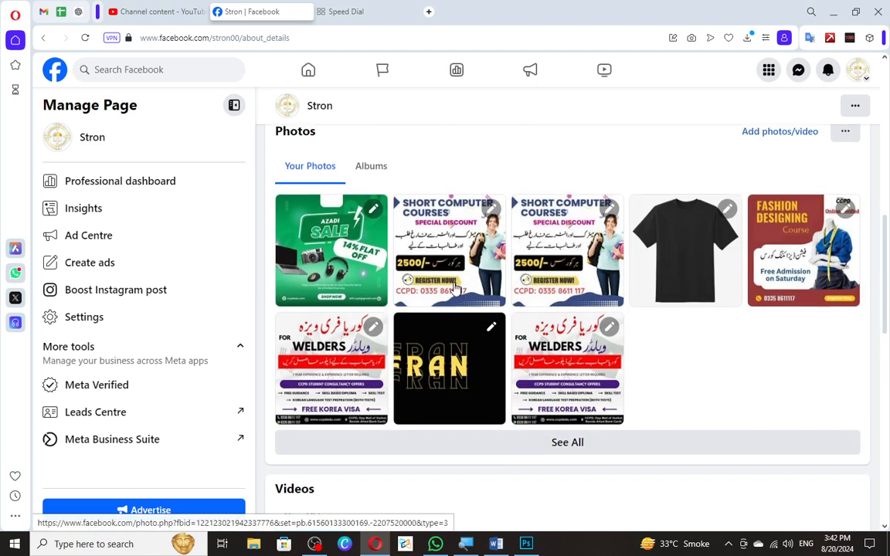
{"action": "scroll", "coordinate": [433, 290], "scroll_direction": "up", "scroll_amount": 4}
{"action": "scroll", "coordinate": [332, 382], "scroll_direction": "up", "scroll_amount": 4}
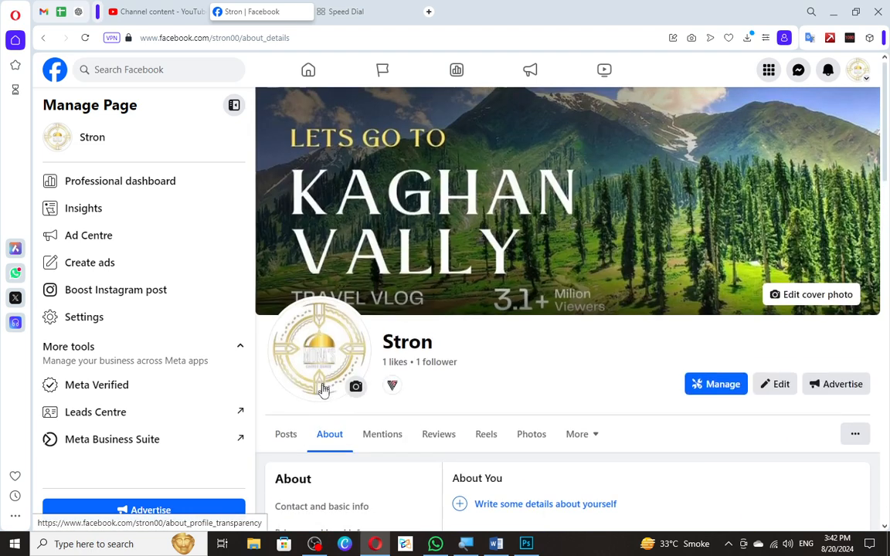
{"action": "scroll", "coordinate": [363, 378], "scroll_direction": "down", "scroll_amount": 5}
{"action": "left_click", "coordinate": [301, 263]}
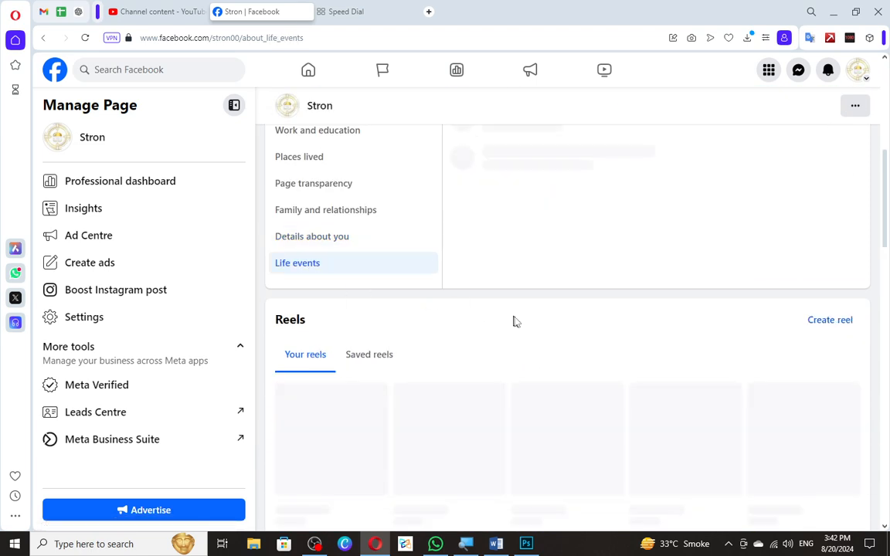
{"action": "scroll", "coordinate": [515, 309], "scroll_direction": "up", "scroll_amount": 2}
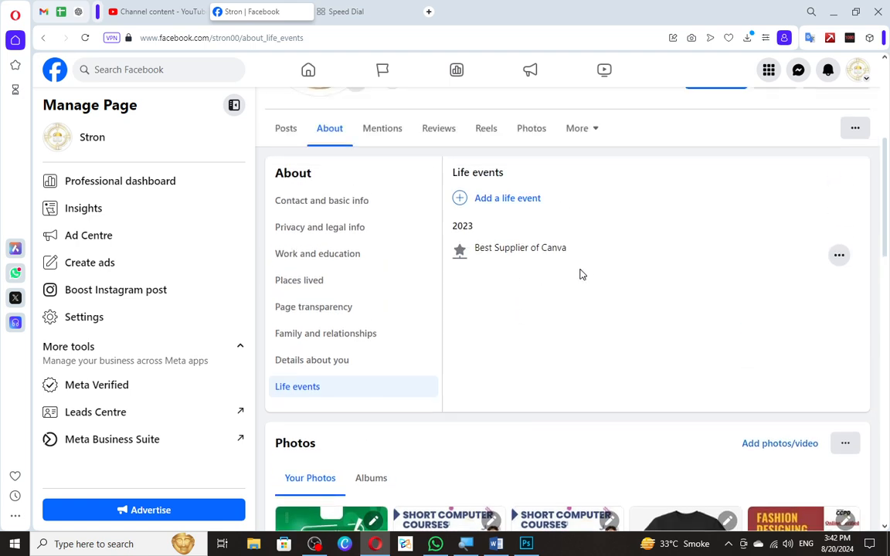
Start a new life event in the Milestones and achievements category.
{"action": "left_click", "coordinate": [487, 200]}
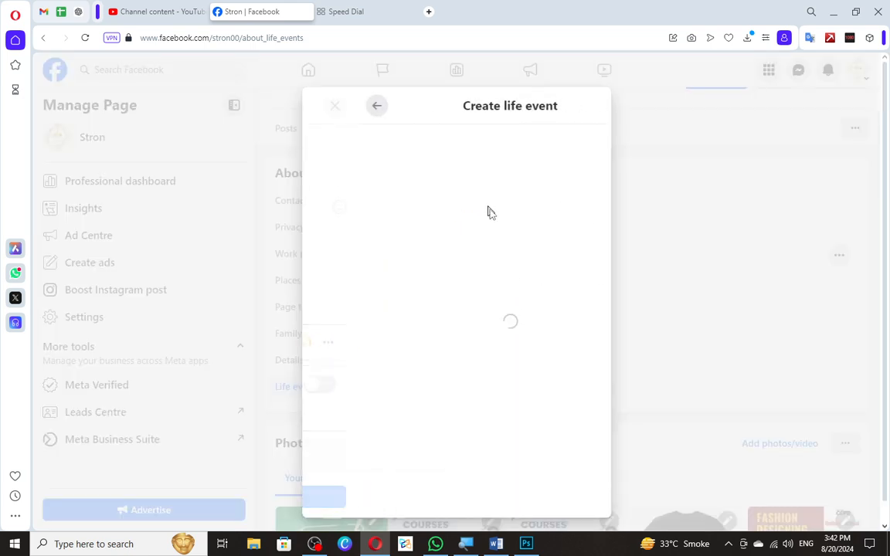
{"action": "scroll", "coordinate": [456, 286], "scroll_direction": "down", "scroll_amount": 2}
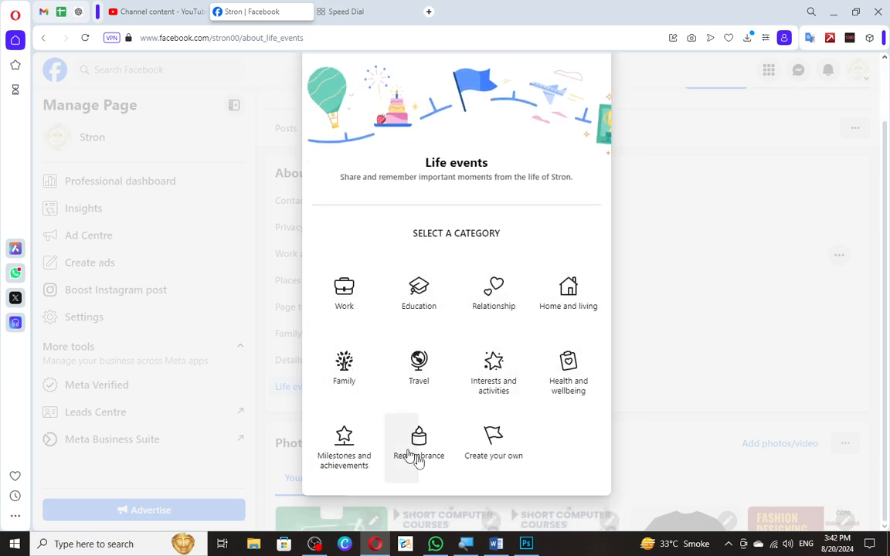
{"action": "left_click", "coordinate": [351, 461]}
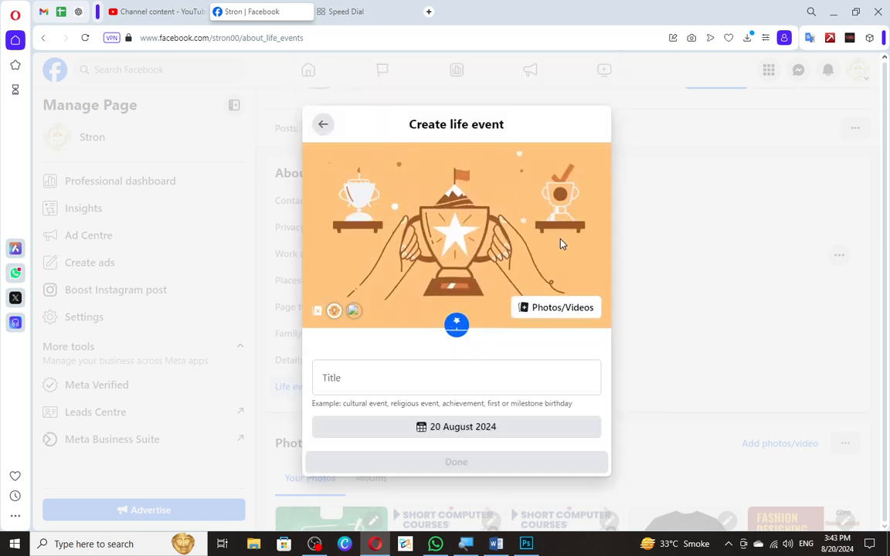
Add the image ANOTHER MILESTONE FOR CCPD from the Downloads folder to the life event.
{"action": "left_click", "coordinate": [537, 310]}
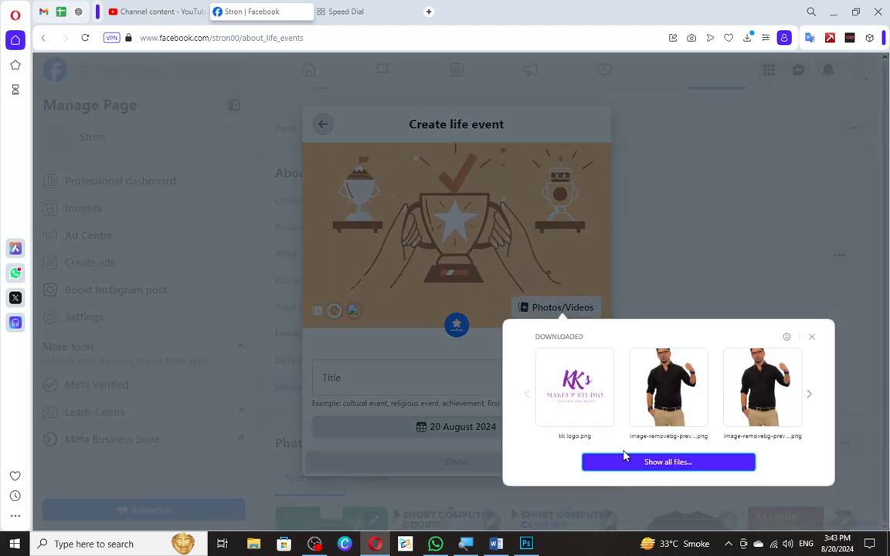
{"action": "left_click", "coordinate": [689, 464]}
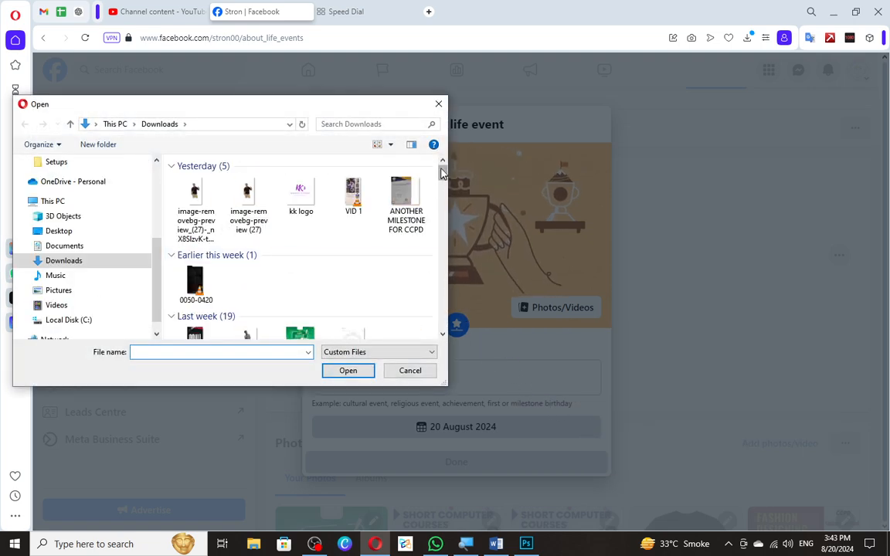
{"action": "left_click", "coordinate": [403, 188]}
{"action": "left_click", "coordinate": [363, 370]}
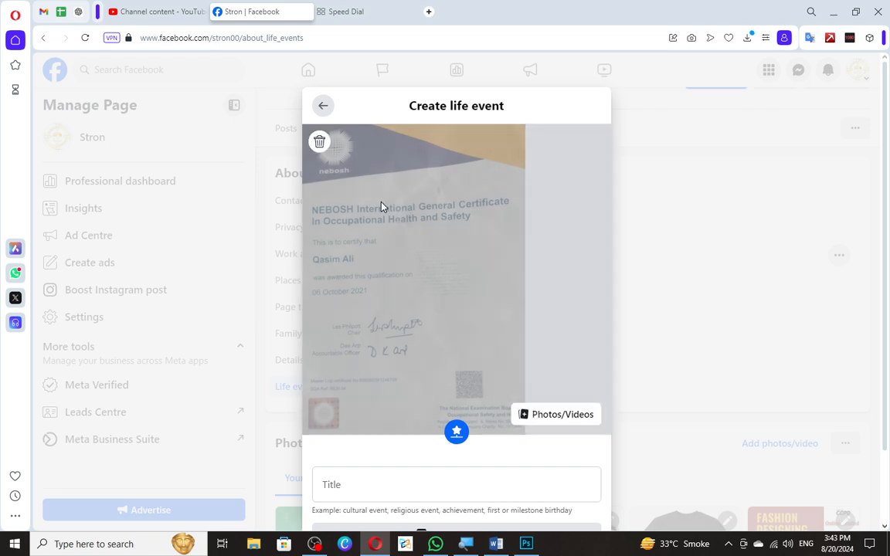
{"action": "right_click", "coordinate": [380, 207]}
{"action": "left_click", "coordinate": [361, 218]}
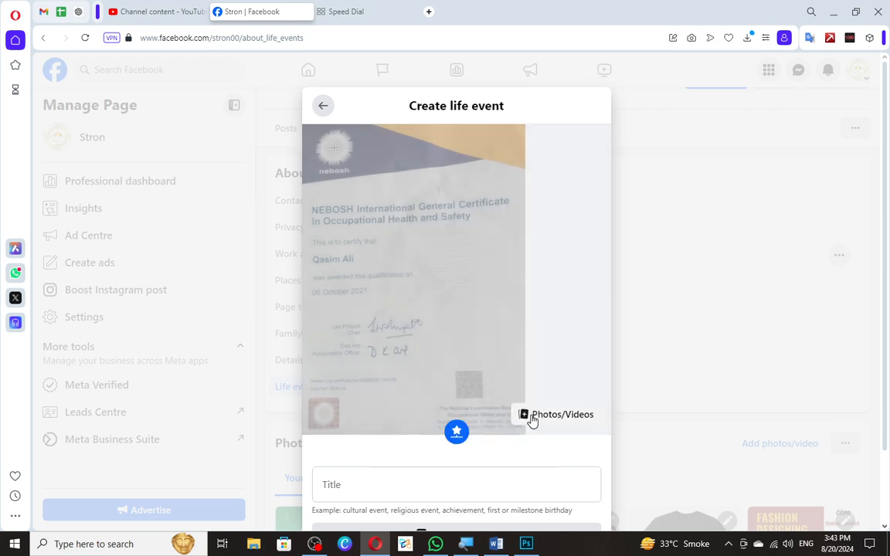
{"action": "left_click", "coordinate": [531, 417]}
{"action": "left_click", "coordinate": [466, 407]}
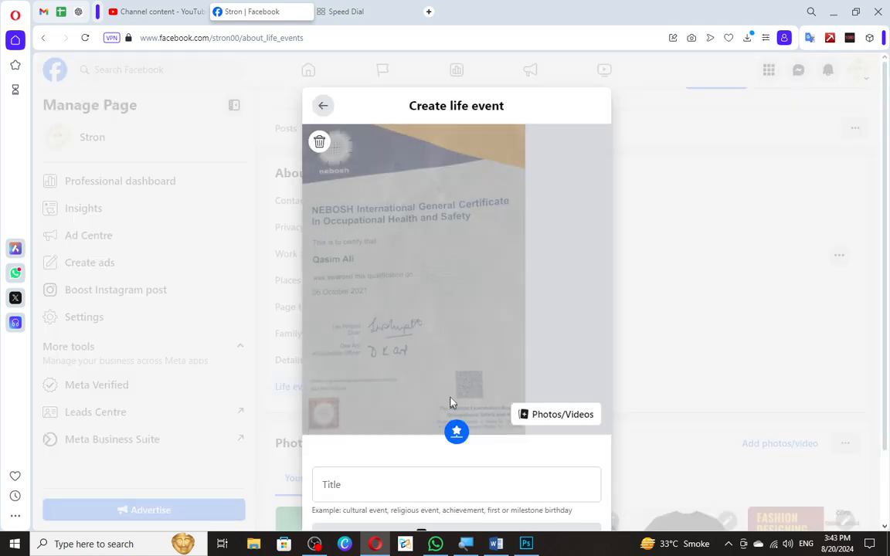
Title the life event NEBOSH CERTIFIED.
{"action": "scroll", "coordinate": [423, 319], "scroll_direction": "down", "scroll_amount": 2}
{"action": "left_click", "coordinate": [383, 399]}
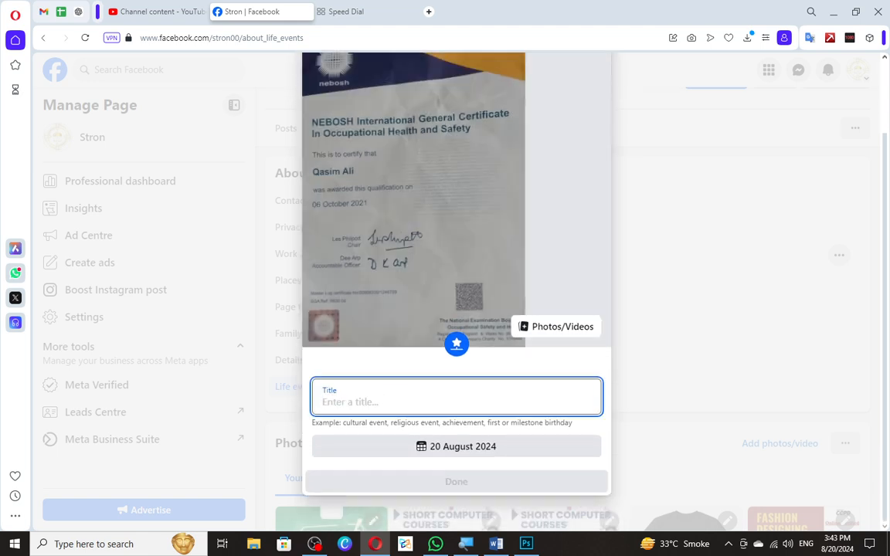
{"action": "type", "text": "DONE NEVBO"}
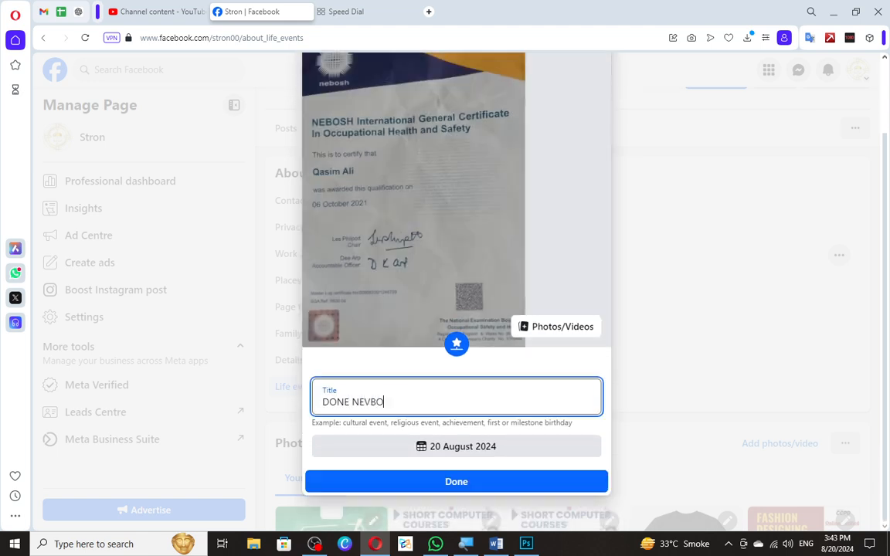
{"action": "key", "text": "ctrl+a"}
{"action": "type", "text": "GOT"}
{"action": "key", "text": "ctrl+a"}
{"action": "type", "text": "N"}
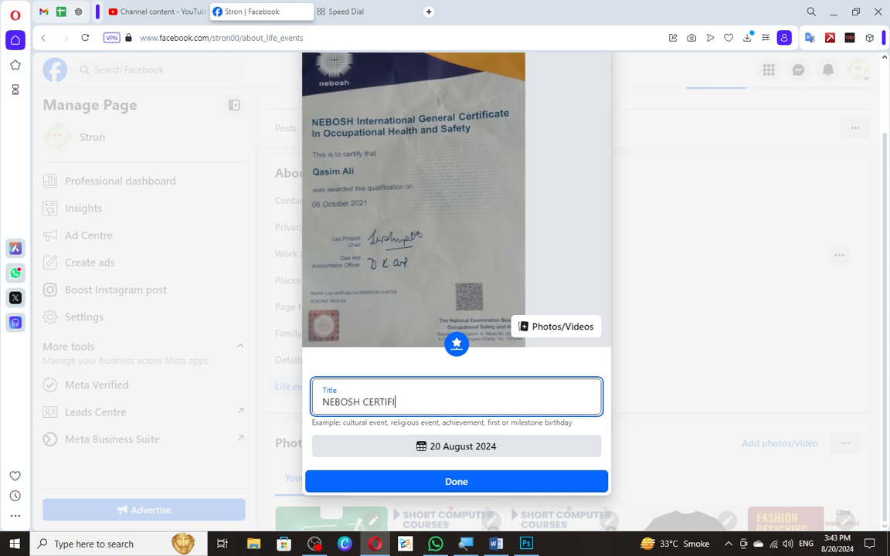
Set the year of the life event's date to 2021.
{"action": "left_click", "coordinate": [456, 445]}
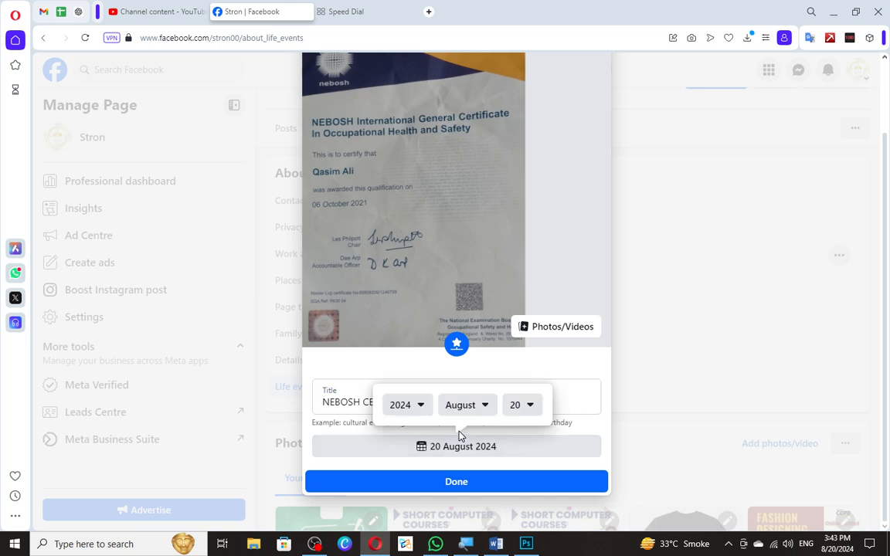
{"action": "left_click", "coordinate": [423, 407]}
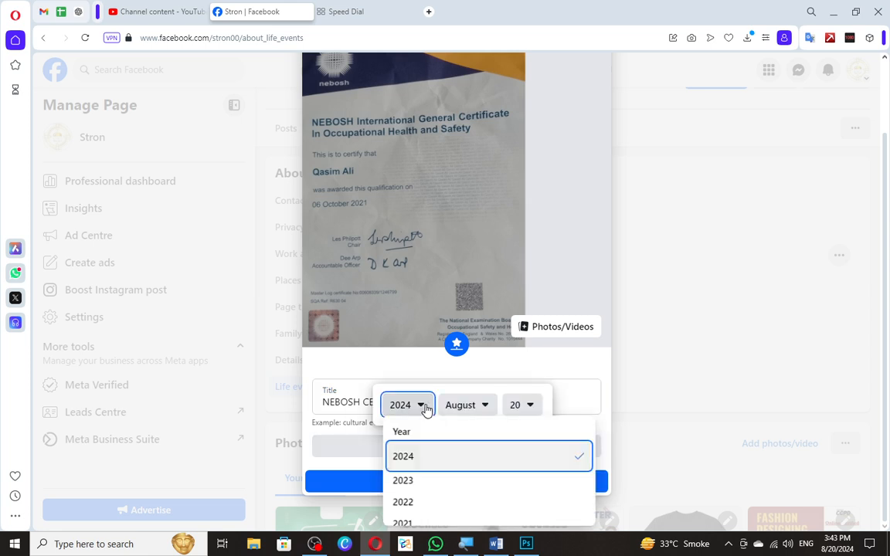
{"action": "key", "text": "Down"}
{"action": "key", "text": "Down"}
{"action": "key", "text": "Down"}
{"action": "key", "text": "Down"}
{"action": "key", "text": "Up"}
{"action": "key", "text": "Return"}
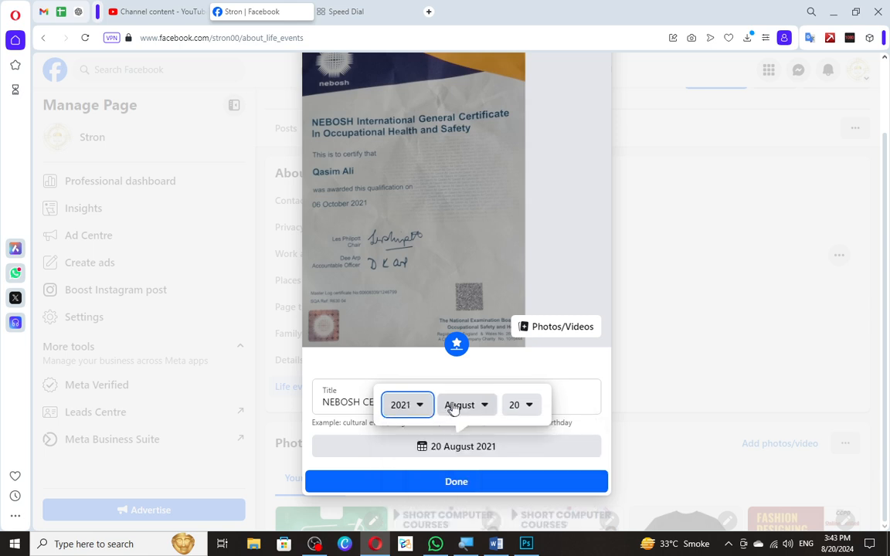
Set the month of the life event's date to October.
{"action": "left_click", "coordinate": [454, 410]}
{"action": "key", "text": "Down"}
{"action": "key", "text": "Down"}
{"action": "key", "text": "Down"}
{"action": "key", "text": "Down"}
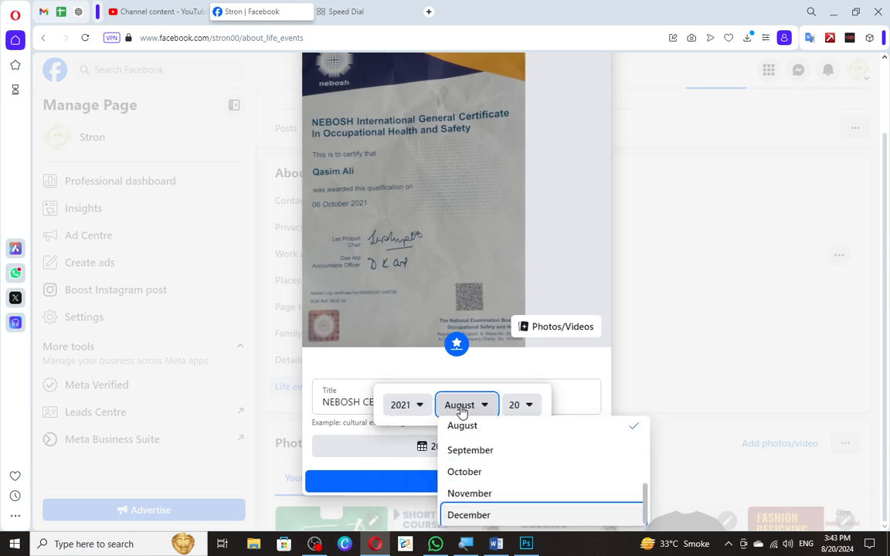
{"action": "key", "text": "Up"}
{"action": "key", "text": "Up"}
{"action": "key", "text": "Return"}
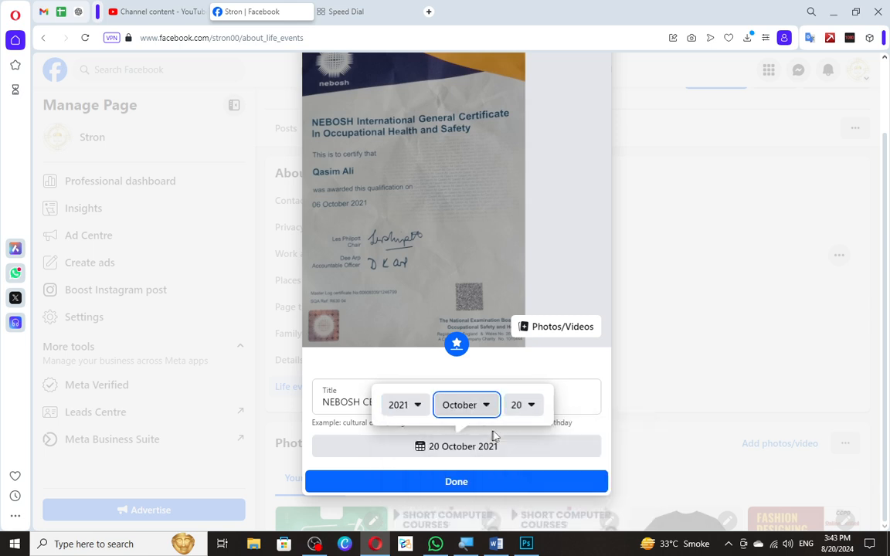
Set the day of the life event's date to 6 and publish the event as a public post without any text.
{"action": "left_click", "coordinate": [530, 409]}
{"action": "key", "text": "Down"}
{"action": "key", "text": "Down"}
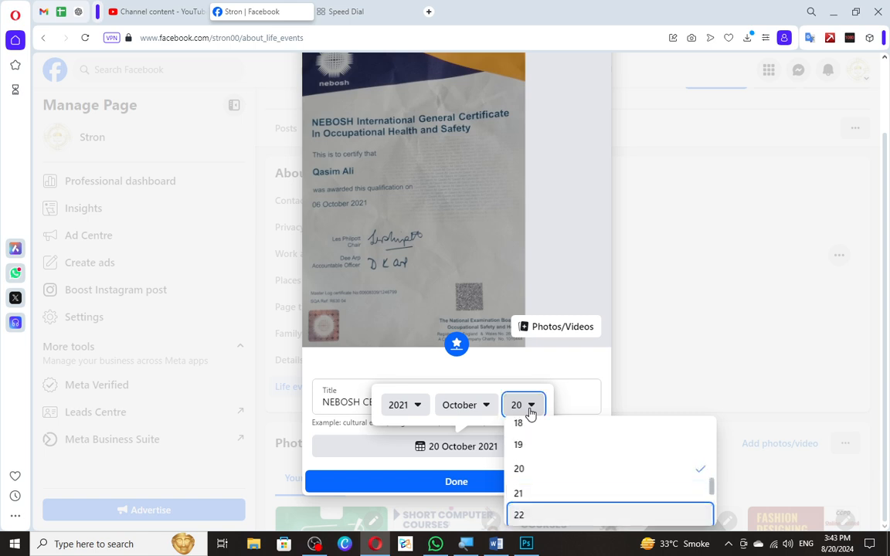
{"action": "key", "text": "Up"}
{"action": "key", "text": "Up"}
{"action": "key", "text": "Up"}
{"action": "key", "text": "Up"}
{"action": "key", "text": "Up"}
{"action": "key", "text": "Up"}
{"action": "key", "text": "Up"}
{"action": "key", "text": "Up"}
{"action": "key", "text": "Up"}
{"action": "key", "text": "Up"}
{"action": "key", "text": "Up"}
{"action": "key", "text": "Up"}
{"action": "key", "text": "Up"}
{"action": "key", "text": "Up"}
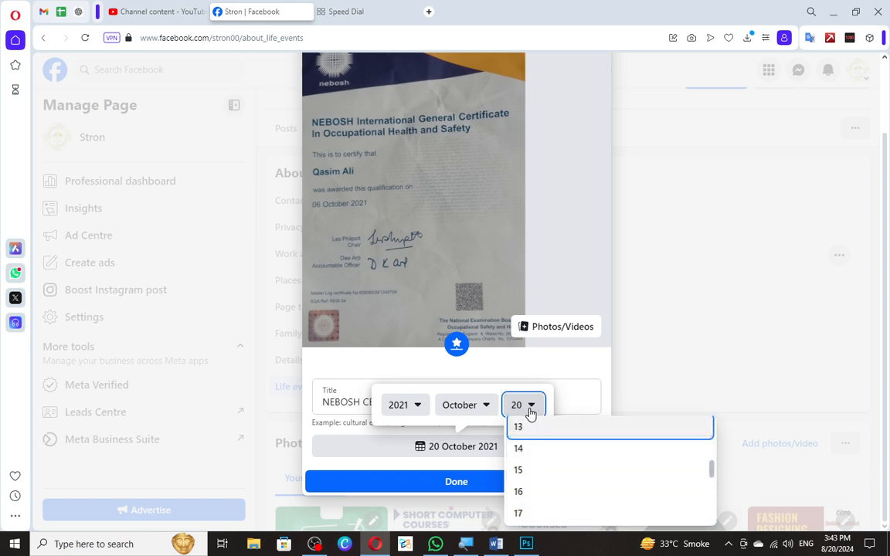
{"action": "key", "text": "Up"}
{"action": "key", "text": "Up"}
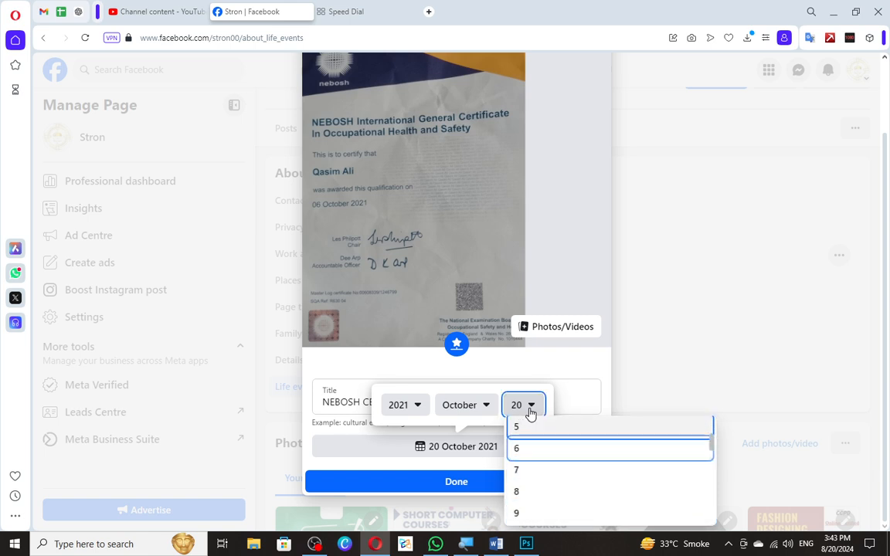
{"action": "key", "text": "Return"}
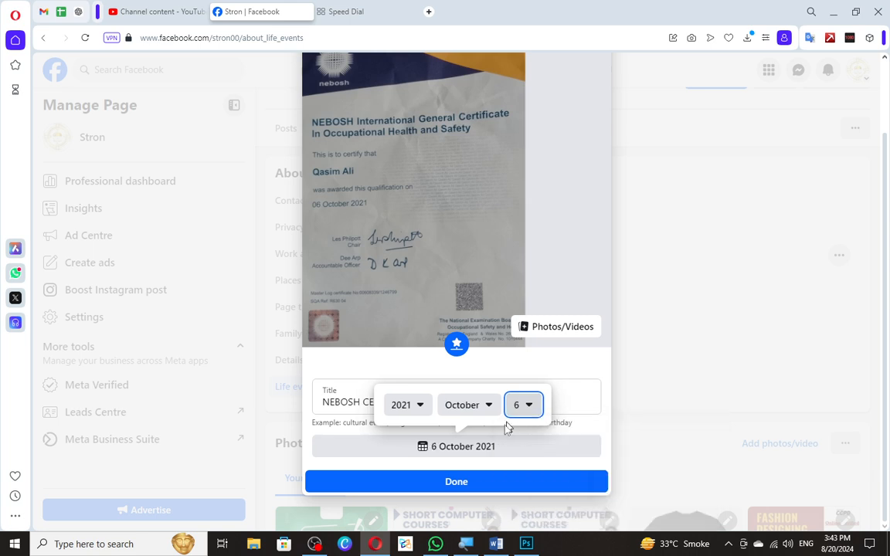
{"action": "left_click", "coordinate": [457, 481]}
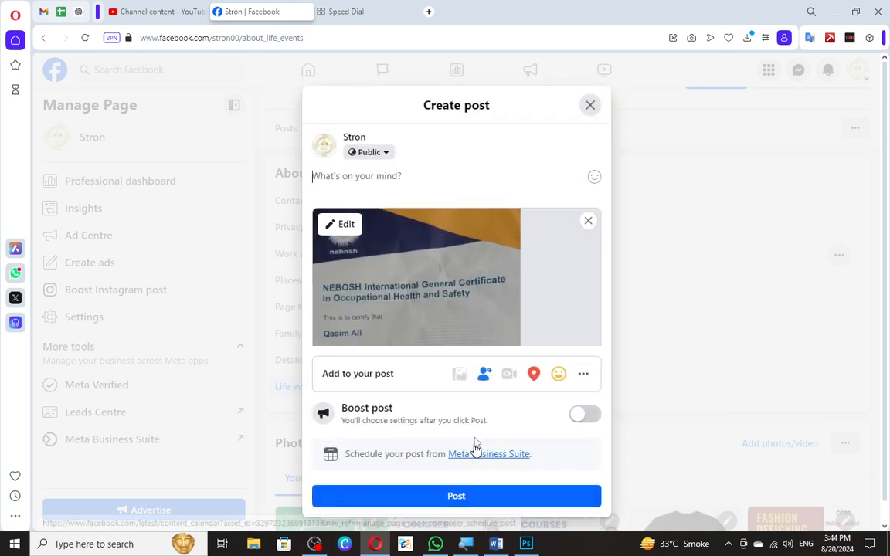
{"action": "left_click", "coordinate": [429, 499]}
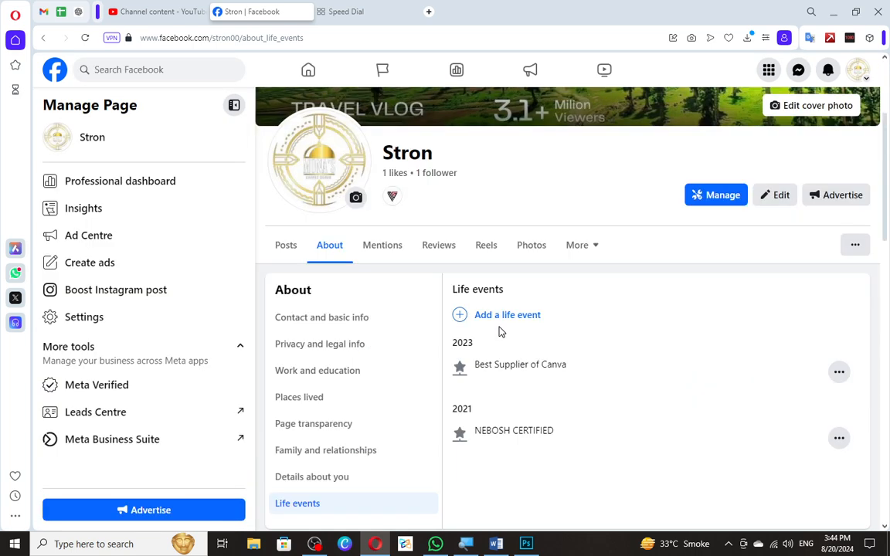
Open the Page's settings and look through the categories from Audience and visibility down to Community Standards and legal policies.
{"action": "left_click", "coordinate": [169, 314]}
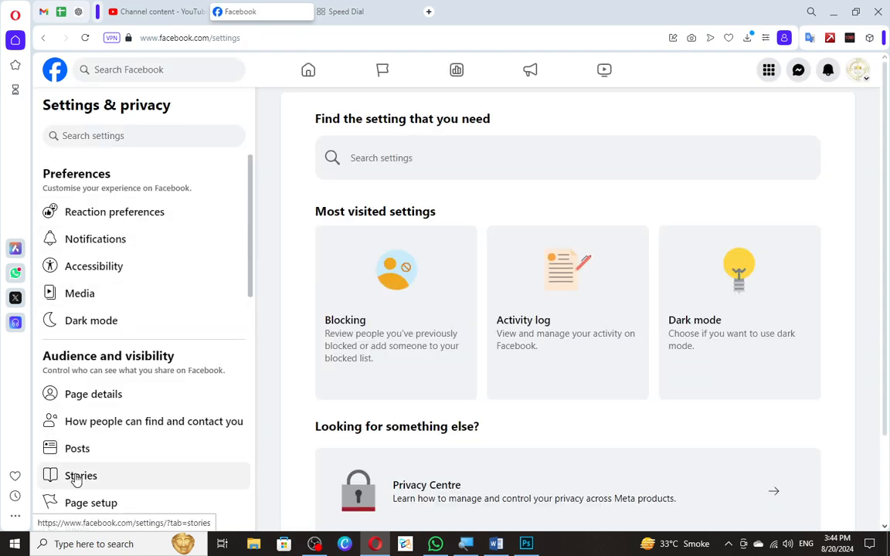
{"action": "scroll", "coordinate": [120, 400], "scroll_direction": "down", "scroll_amount": 4}
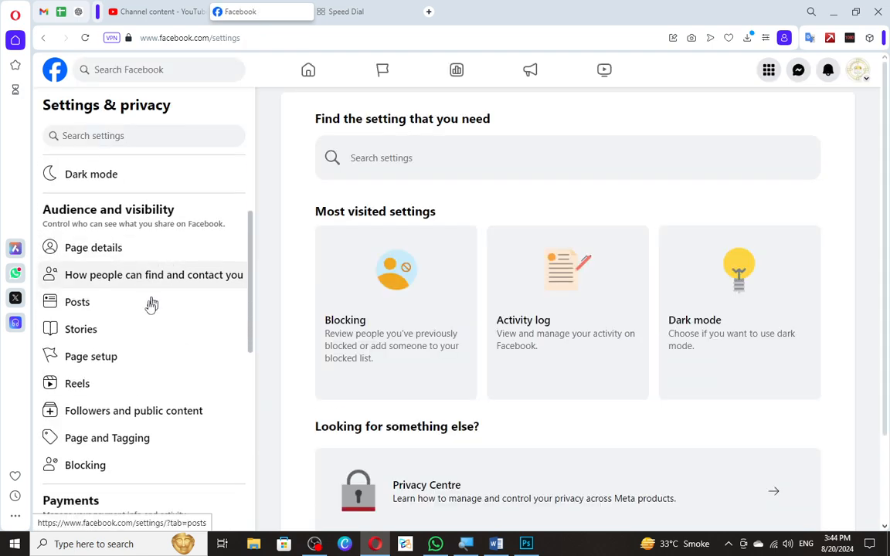
{"action": "scroll", "coordinate": [135, 332], "scroll_direction": "down", "scroll_amount": 1}
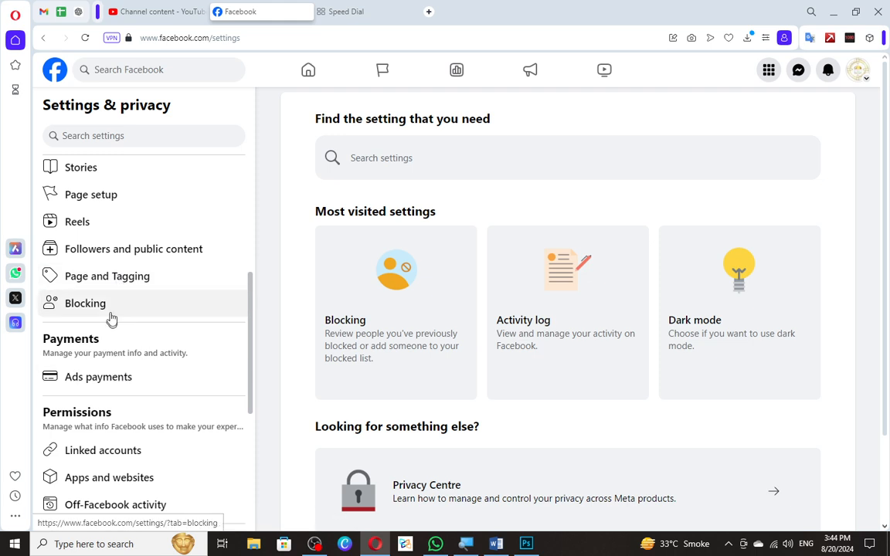
{"action": "scroll", "coordinate": [106, 301], "scroll_direction": "up", "scroll_amount": 2}
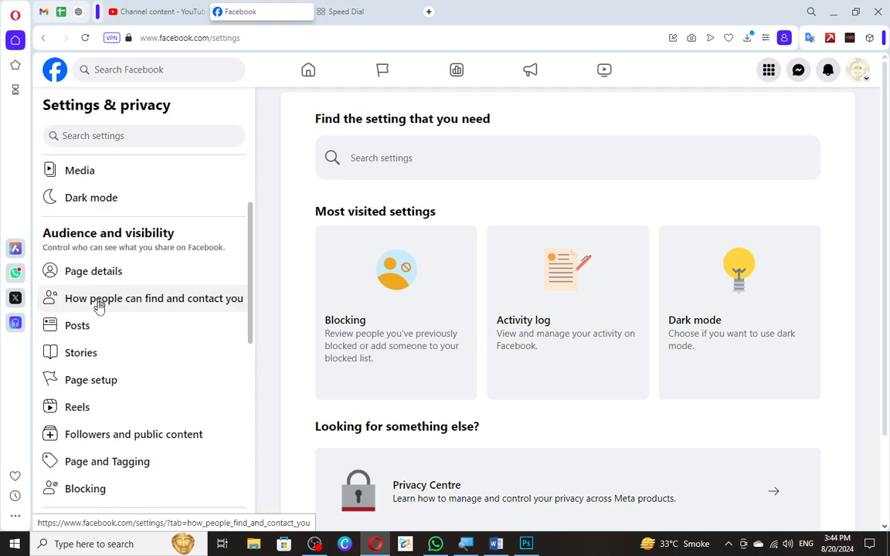
{"action": "scroll", "coordinate": [112, 332], "scroll_direction": "down", "scroll_amount": 1}
{"action": "scroll", "coordinate": [130, 378], "scroll_direction": "down", "scroll_amount": 2}
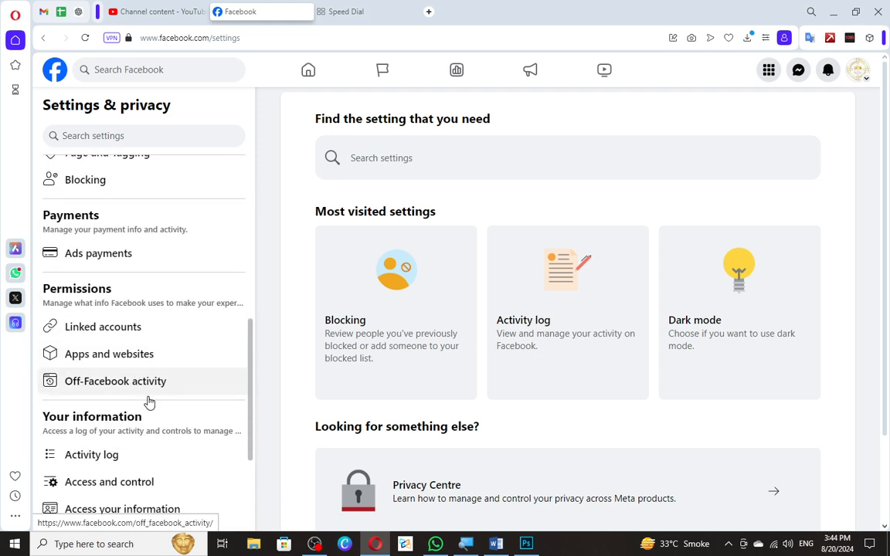
{"action": "scroll", "coordinate": [162, 369], "scroll_direction": "down", "scroll_amount": 2}
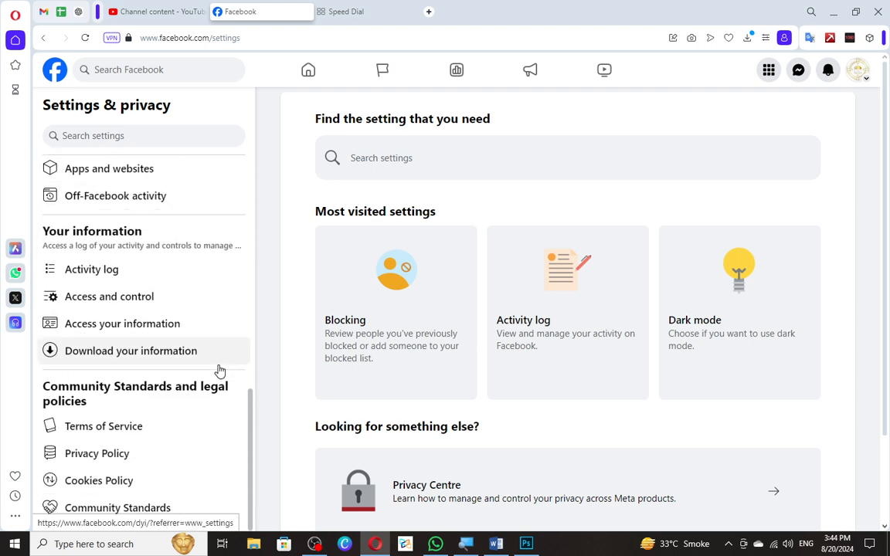
{"action": "scroll", "coordinate": [225, 359], "scroll_direction": "up", "scroll_amount": 3}
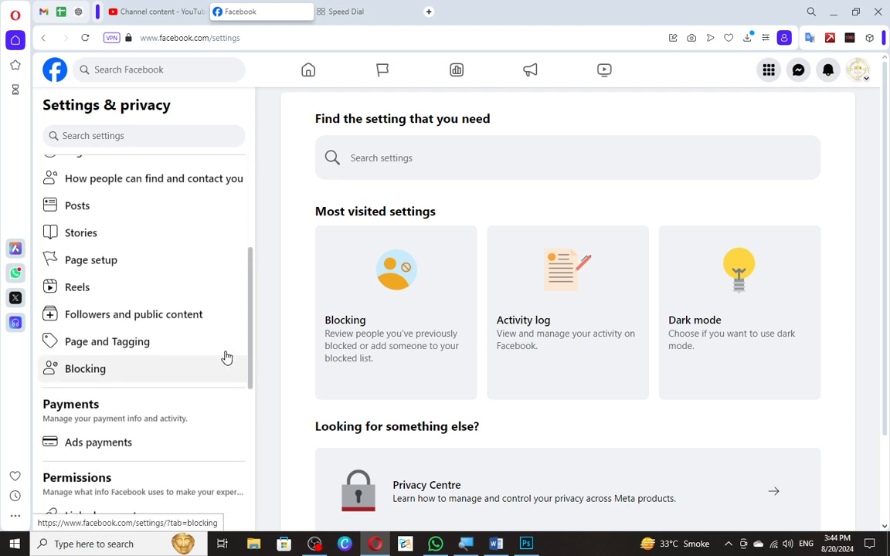